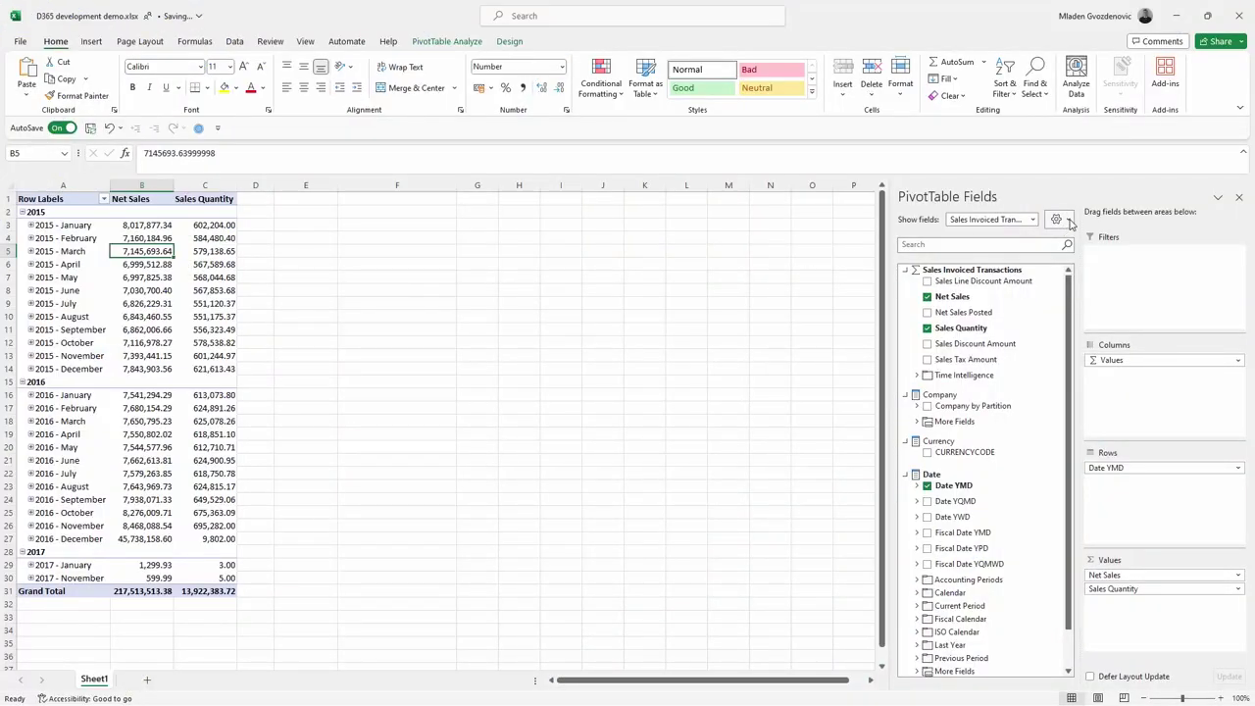
Expand the Sales Invoiced Transactions, Currency, Item, Date and Company tables in the field list
left_click(1069, 220)
left_click(1078, 417)
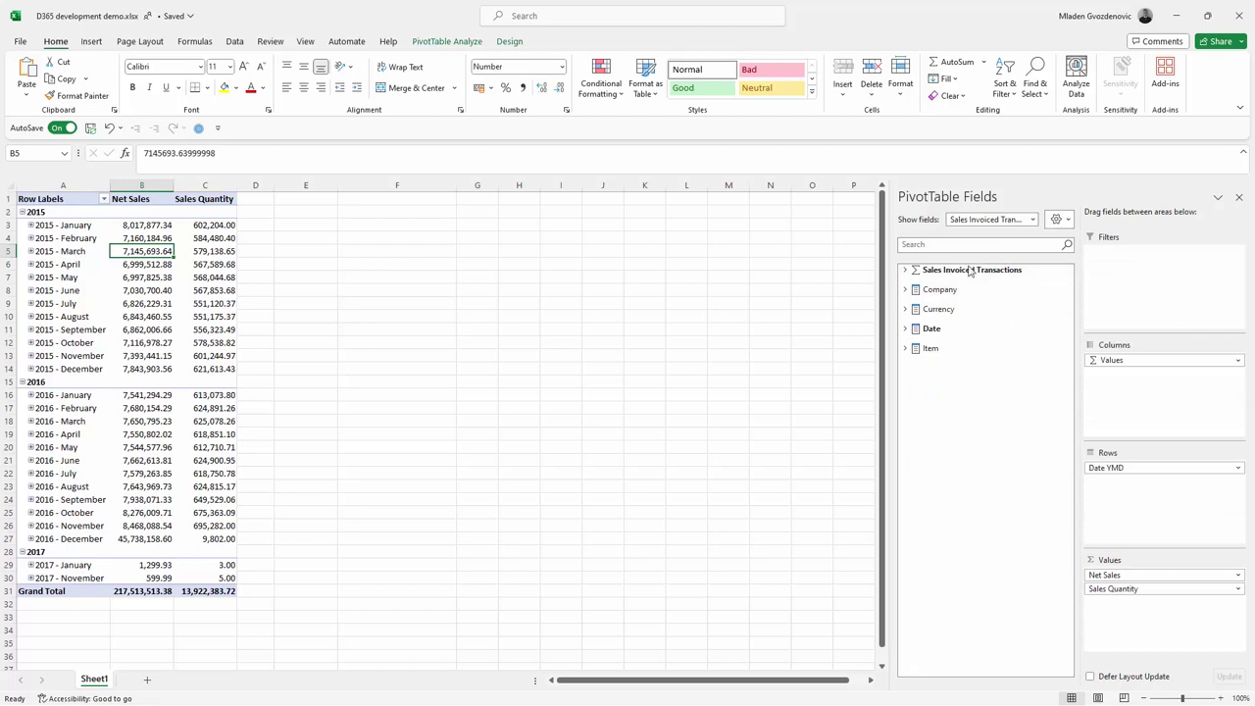
left_click(906, 270)
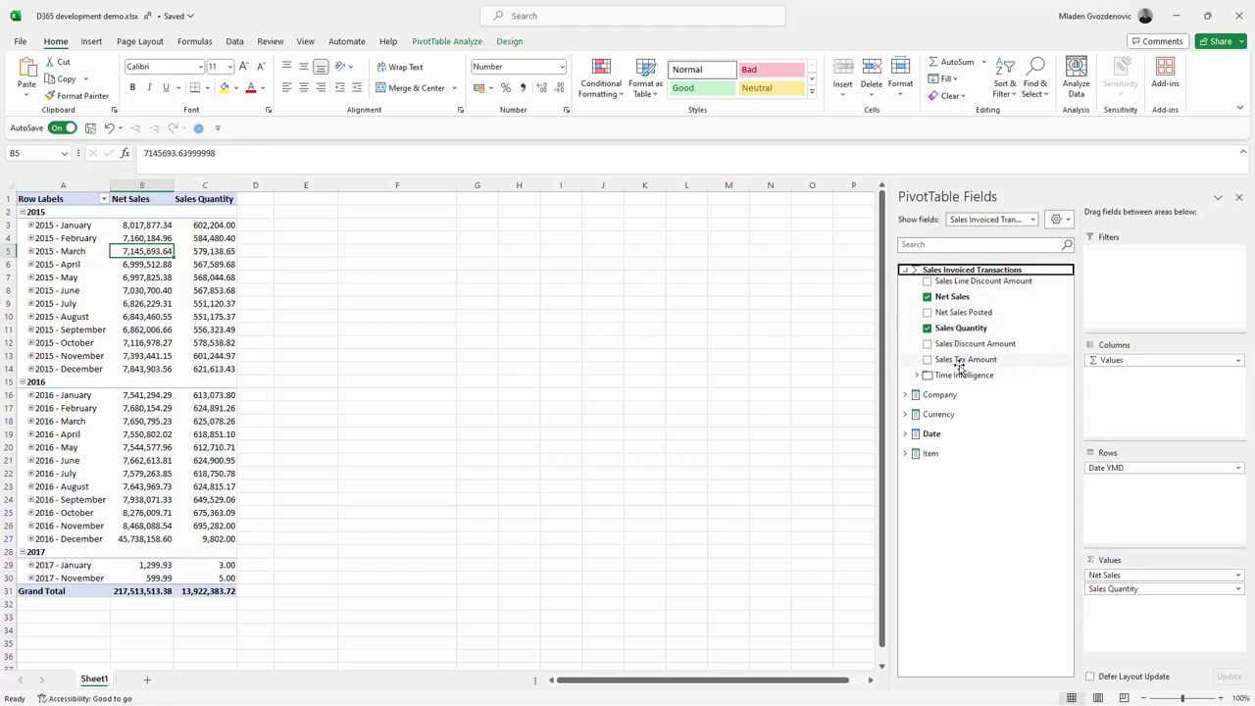
left_click(905, 415)
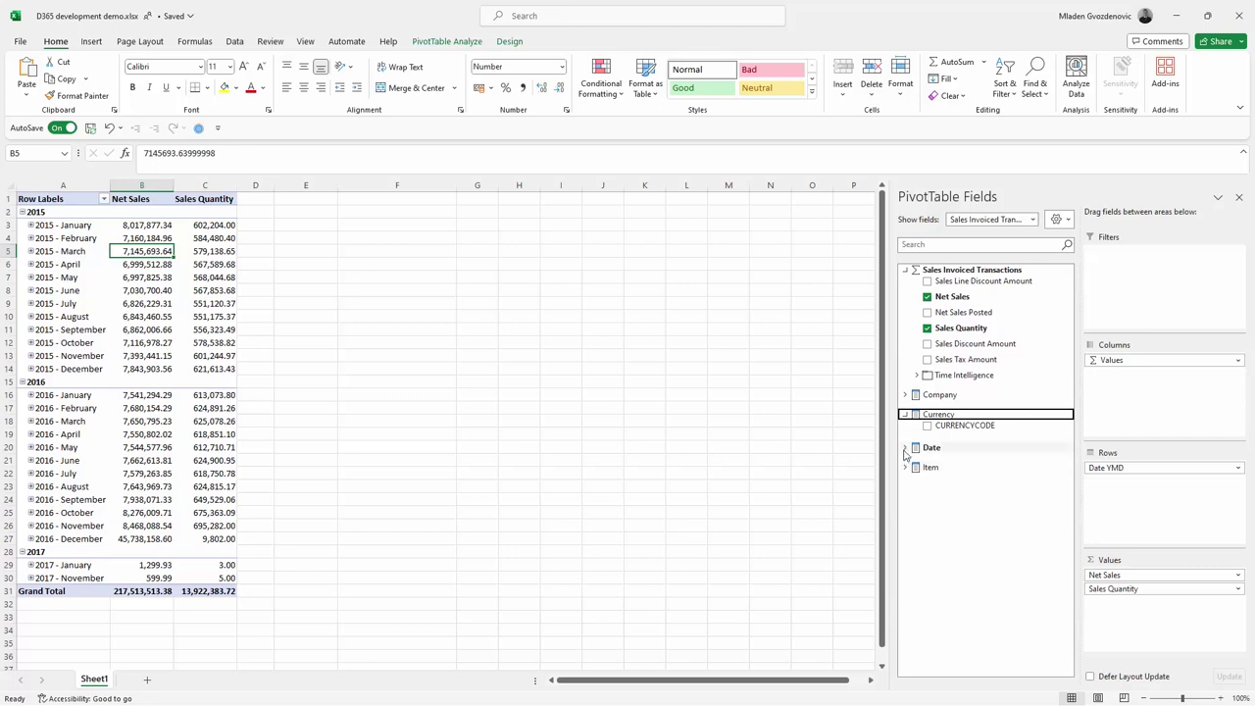
left_click(905, 468)
left_click(905, 447)
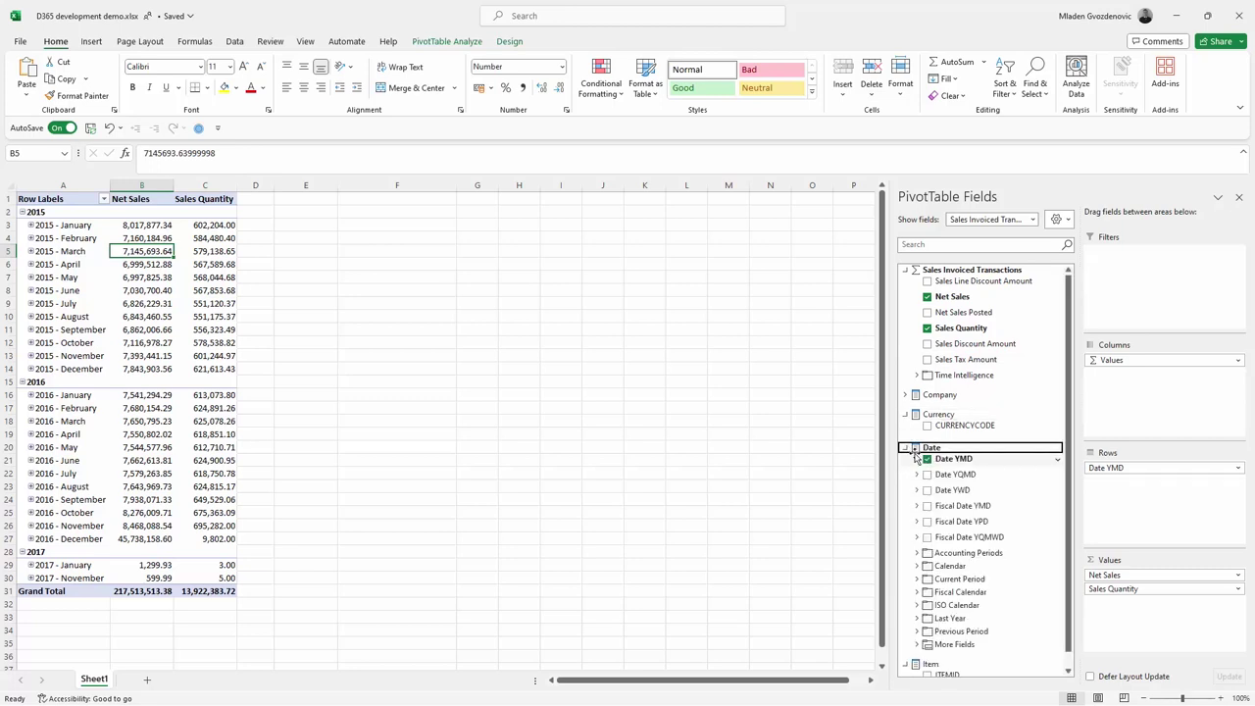
left_click(905, 394)
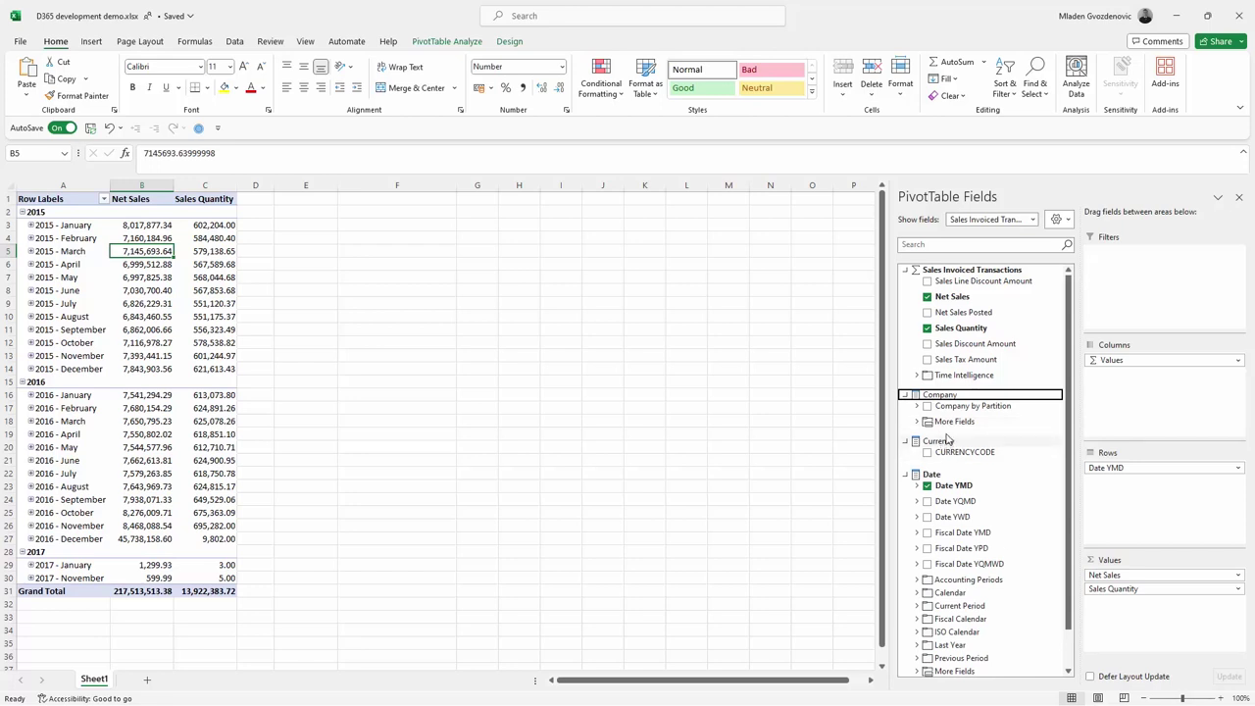
Inspect the Net Sales Last Periods measures under Time Intelligence
left_click(917, 375)
left_click(929, 387)
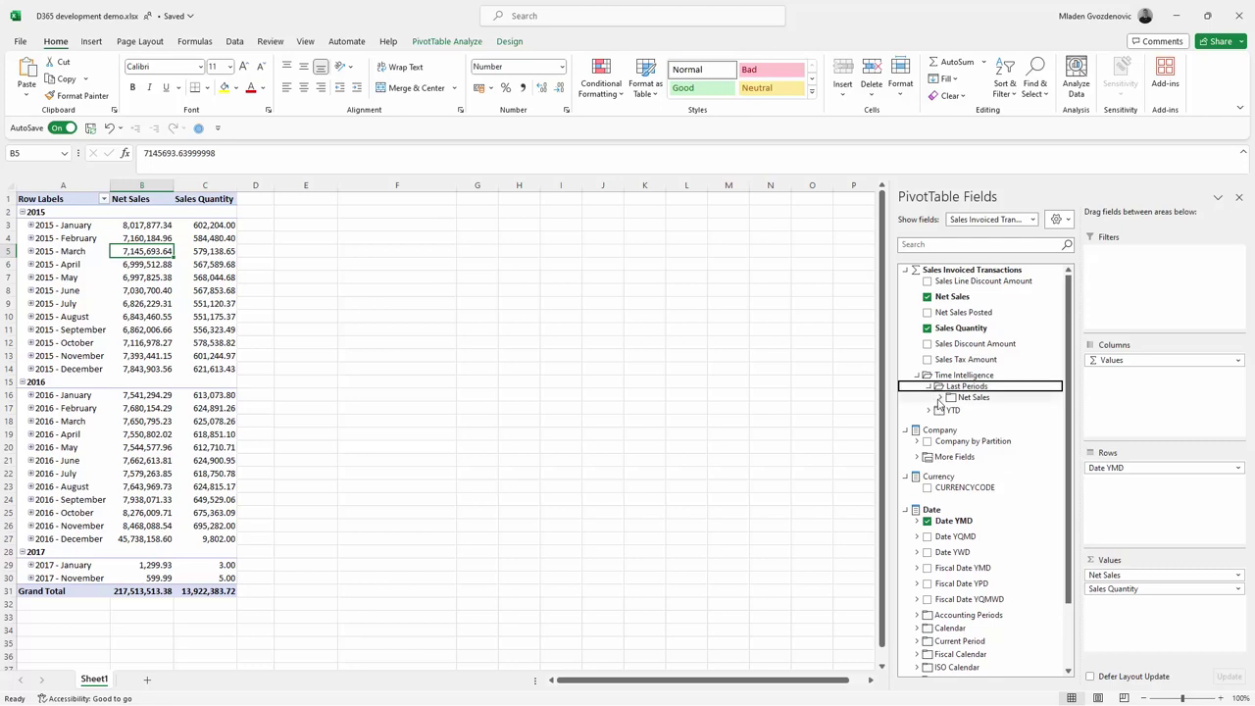
left_click(940, 398)
left_click(918, 376)
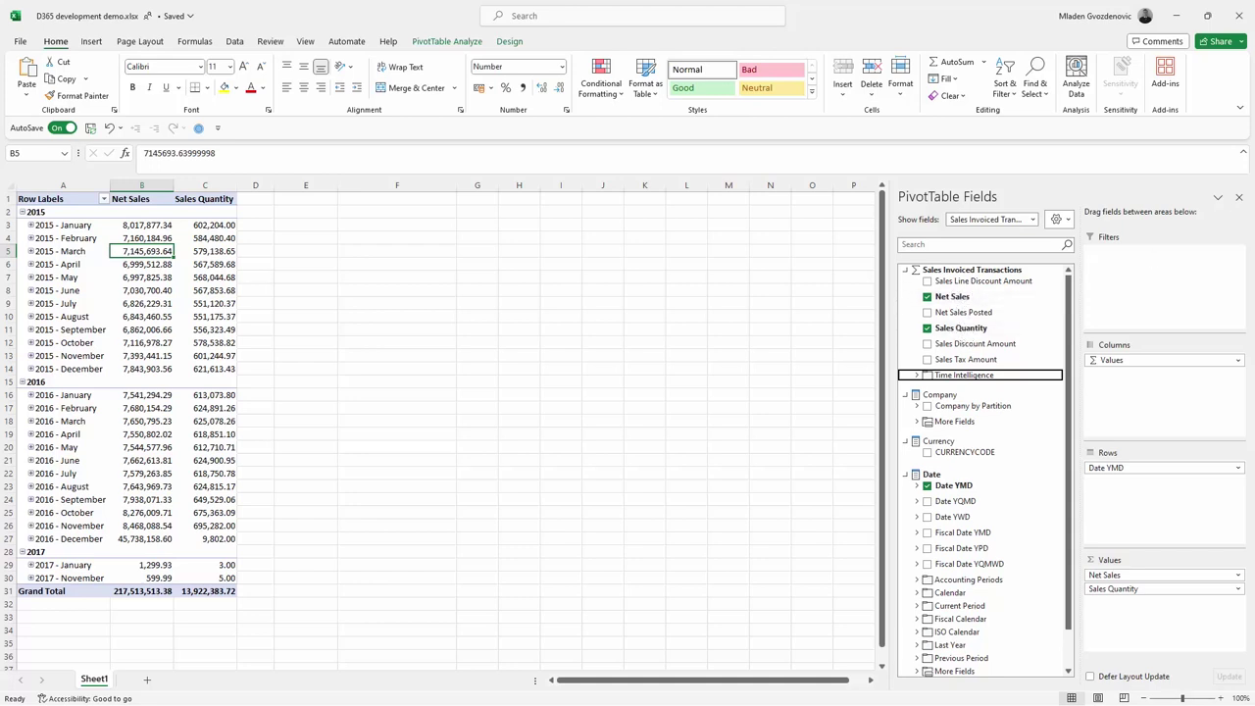
Maximize BI4Dynamics AX and select Sales Analysis with the Sales Invoiced Transactions fact table
key("alt+Tab")
left_click_drag(623, 117, 536, 103)
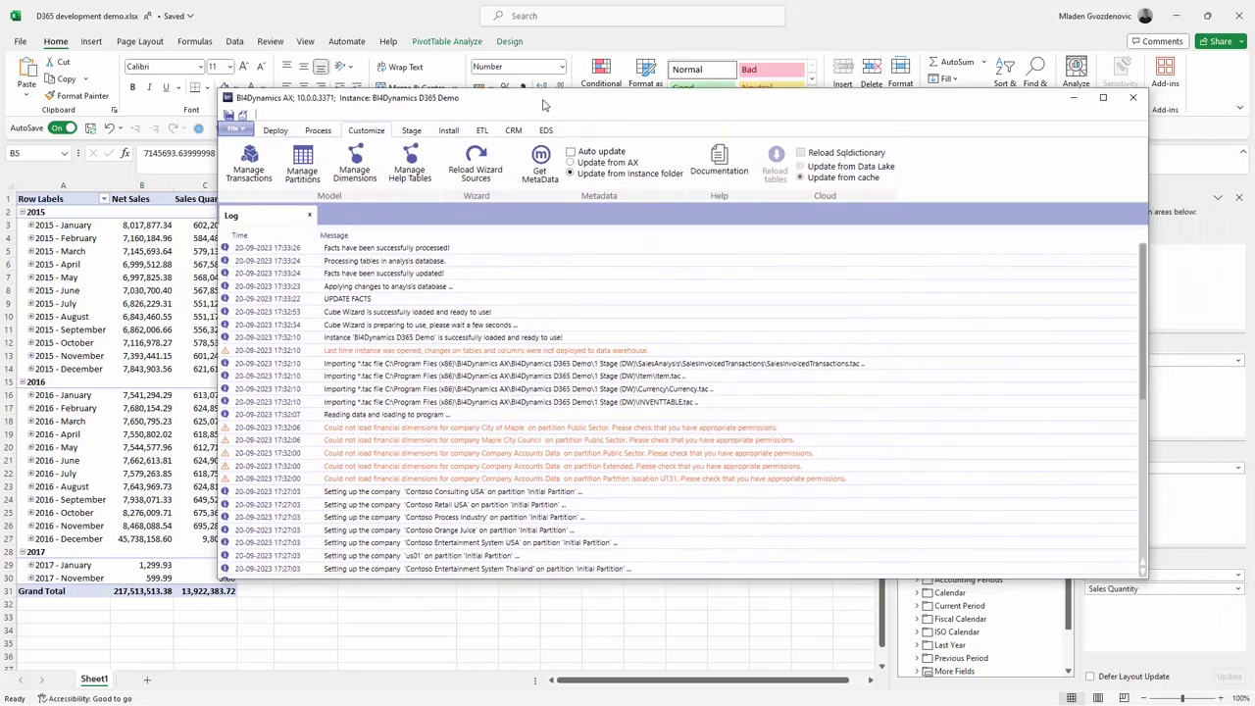
double_click(544, 105)
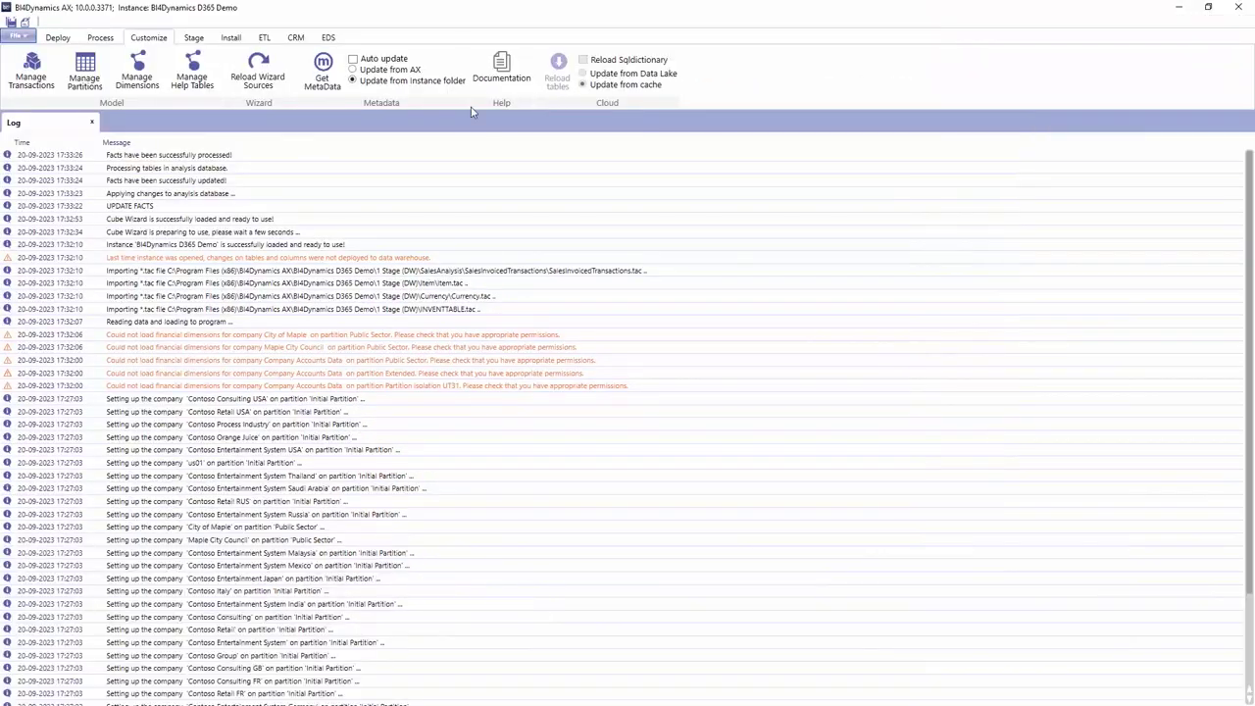
left_click(31, 73)
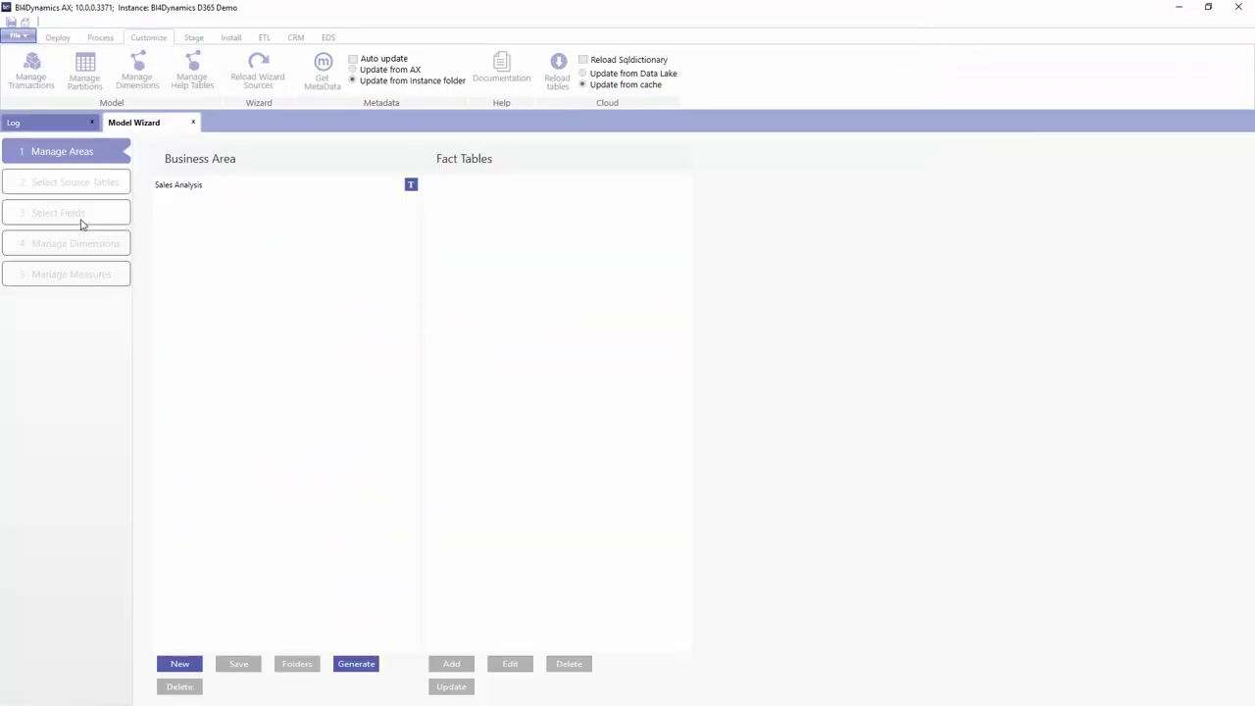
left_click(177, 187)
left_click(497, 190)
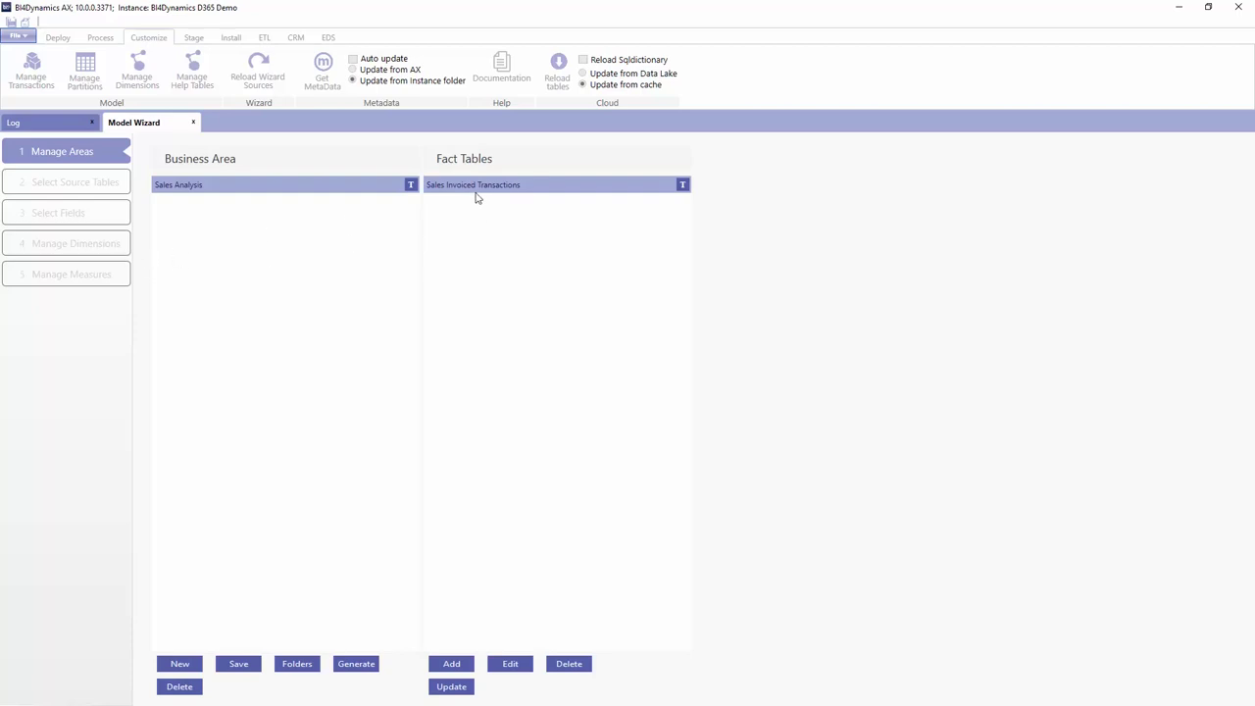
Browse the data warehouse measures in Manage Measures, then show the DAX Measures list
left_click(55, 280)
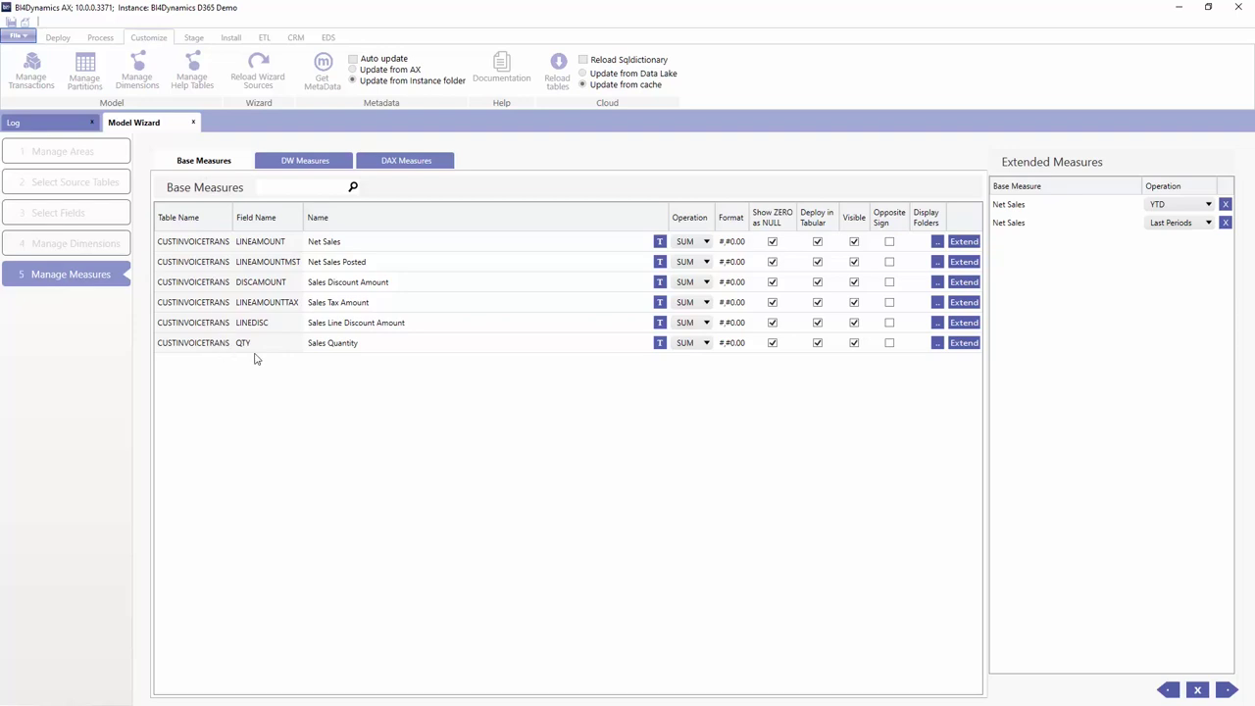
left_click(303, 159)
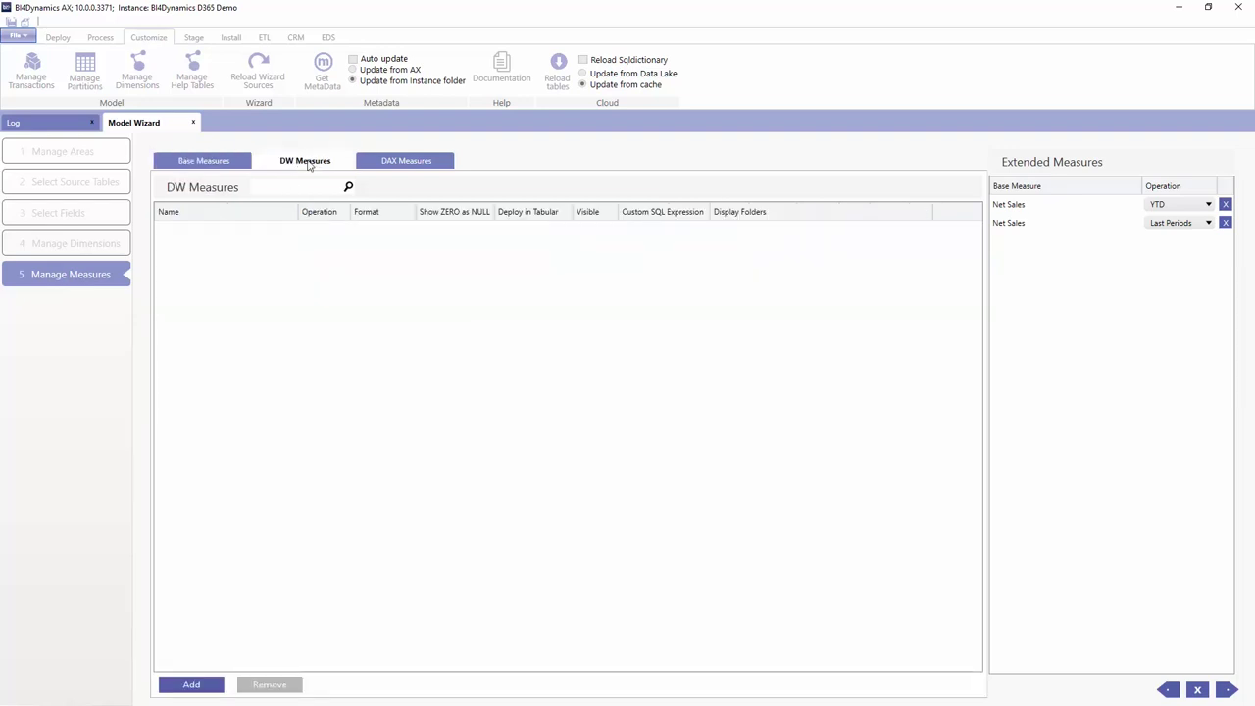
left_click(220, 165)
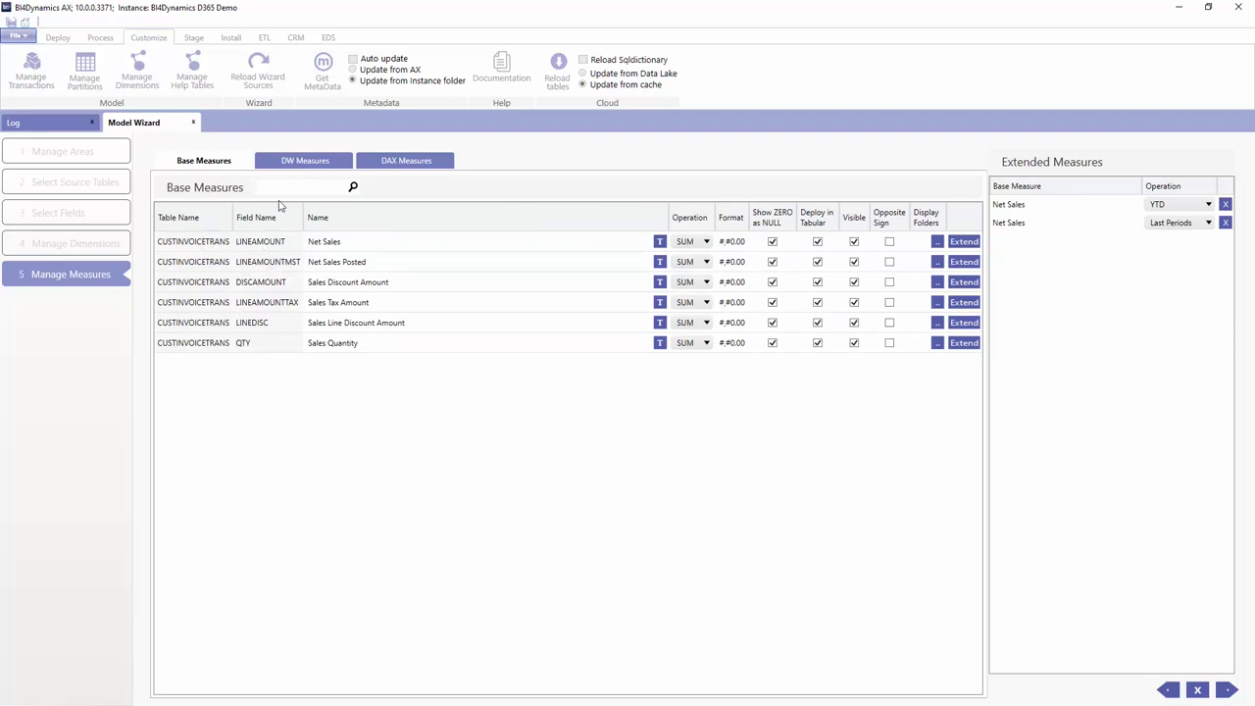
left_click(302, 163)
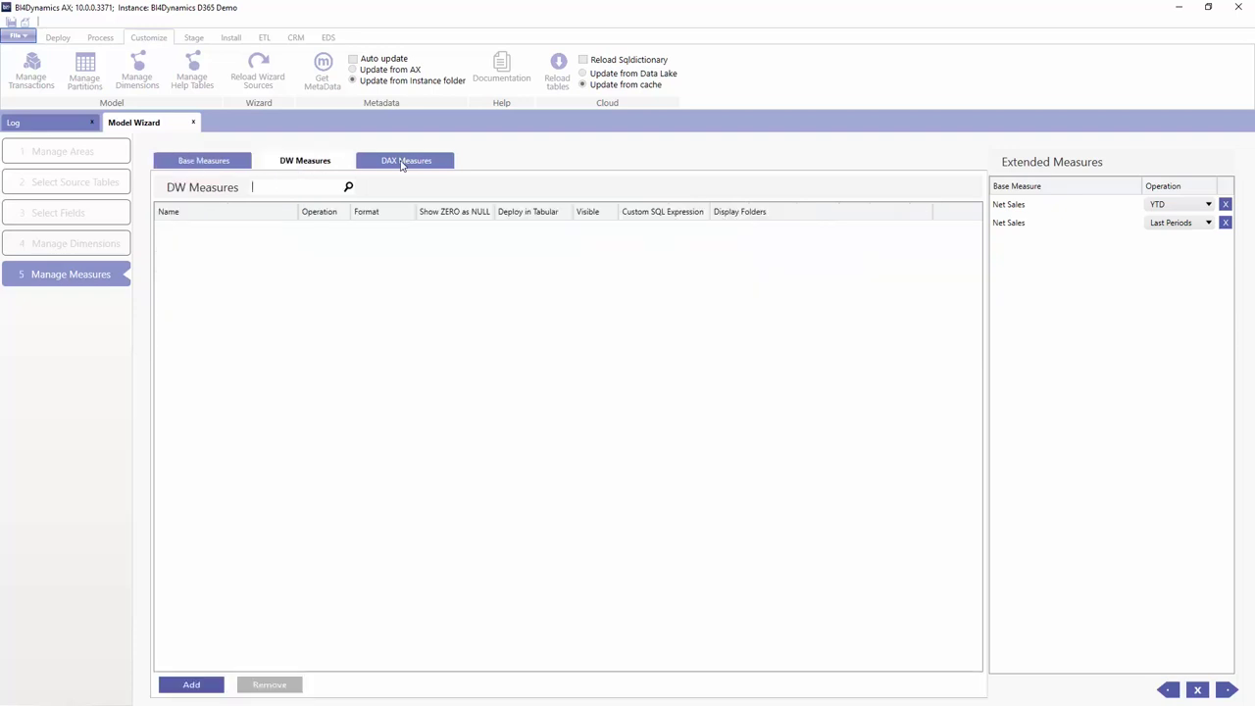
left_click(414, 164)
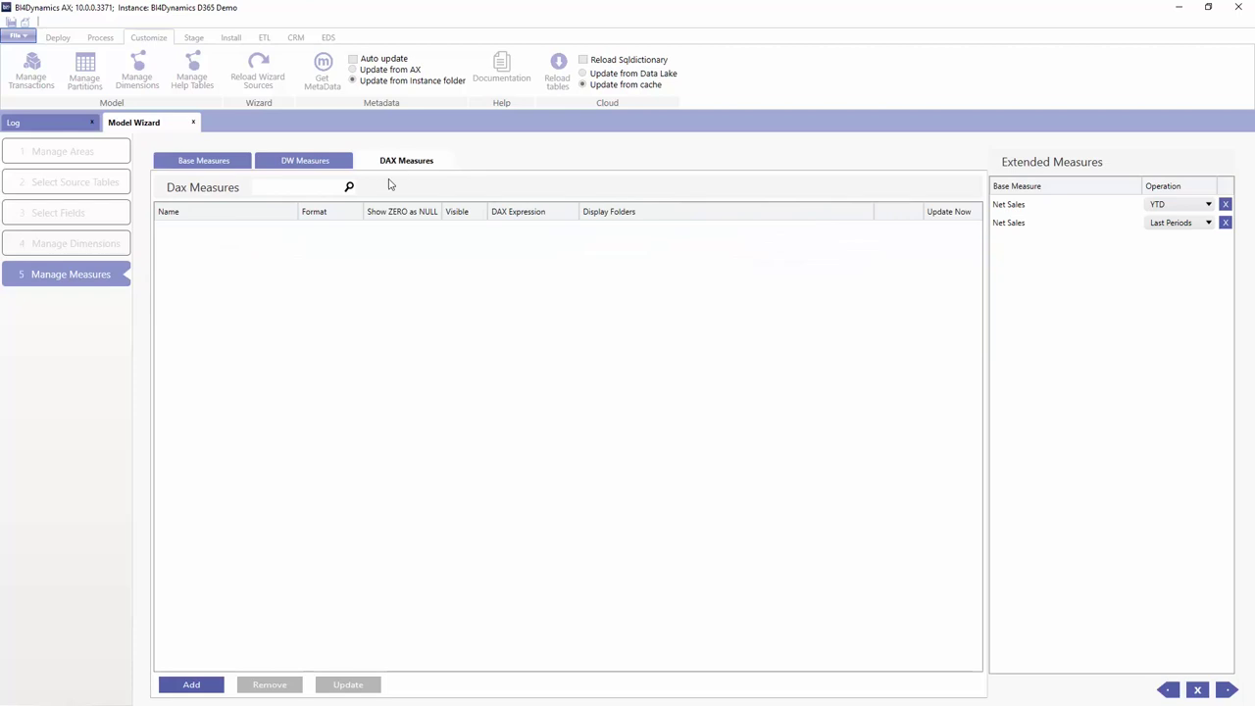
Add a new DAX measure named 'No of Sales Transactions' with format #,#0
left_click(212, 686)
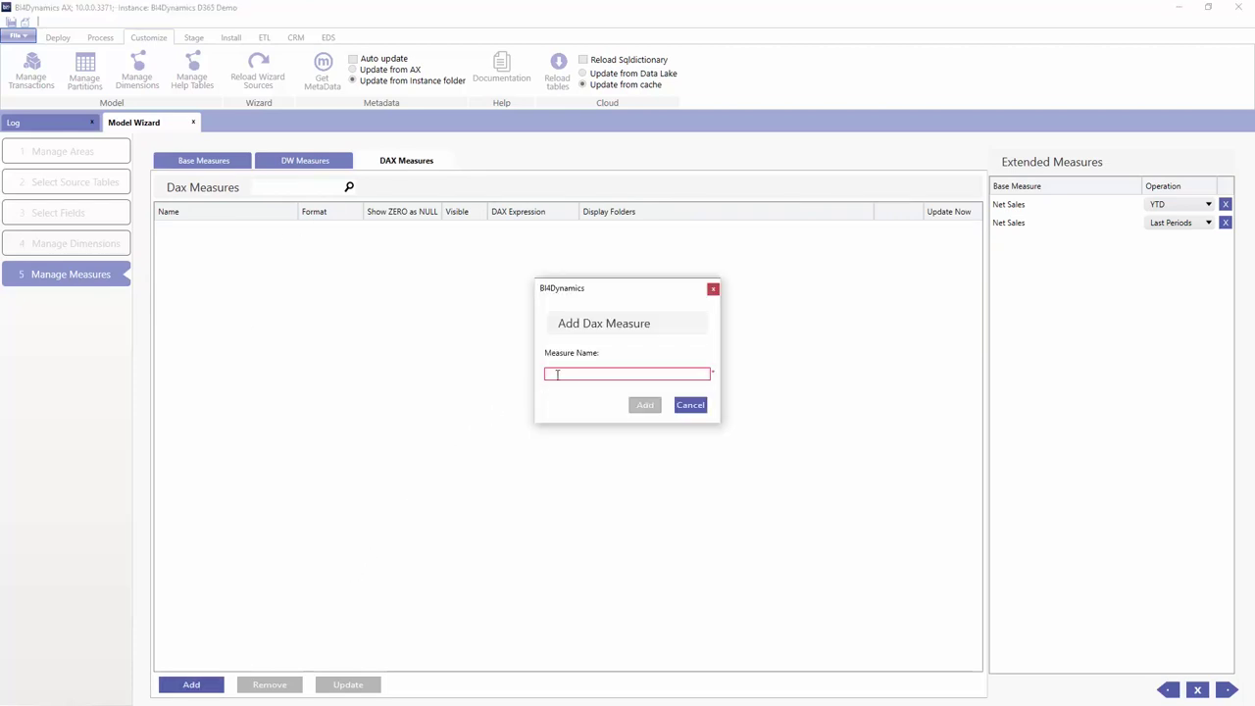
type("No of Sales Transactions")
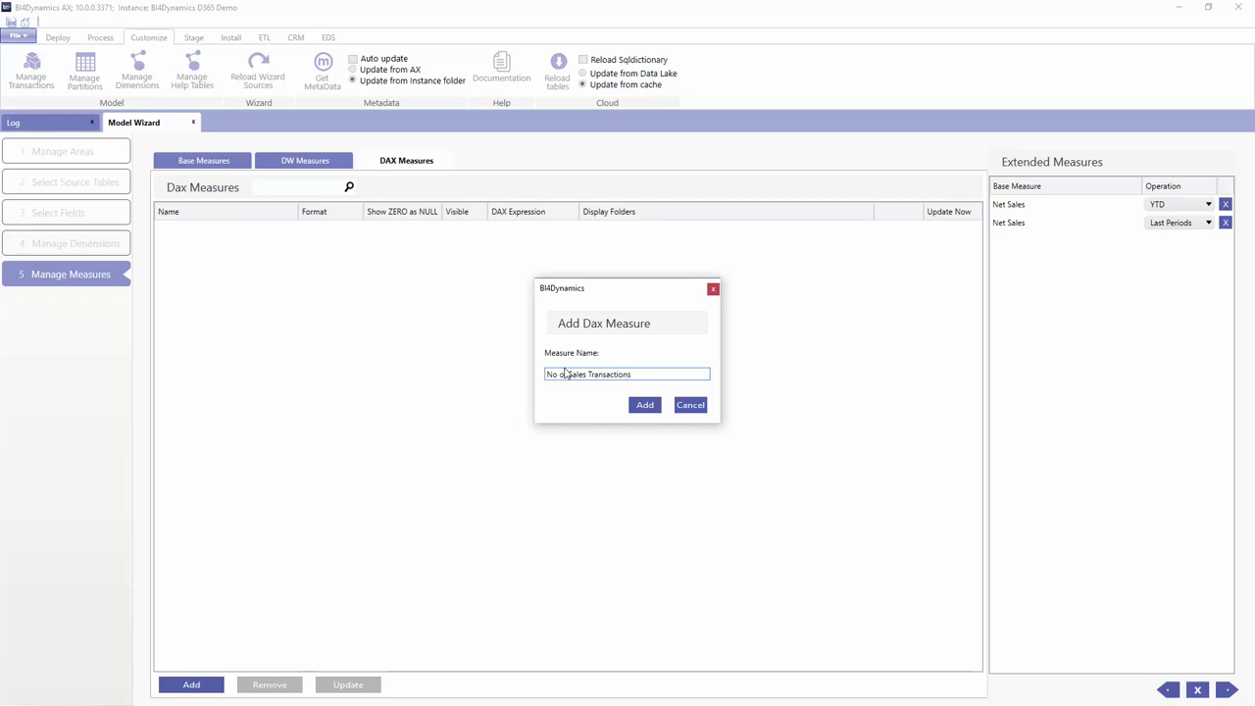
left_click(645, 404)
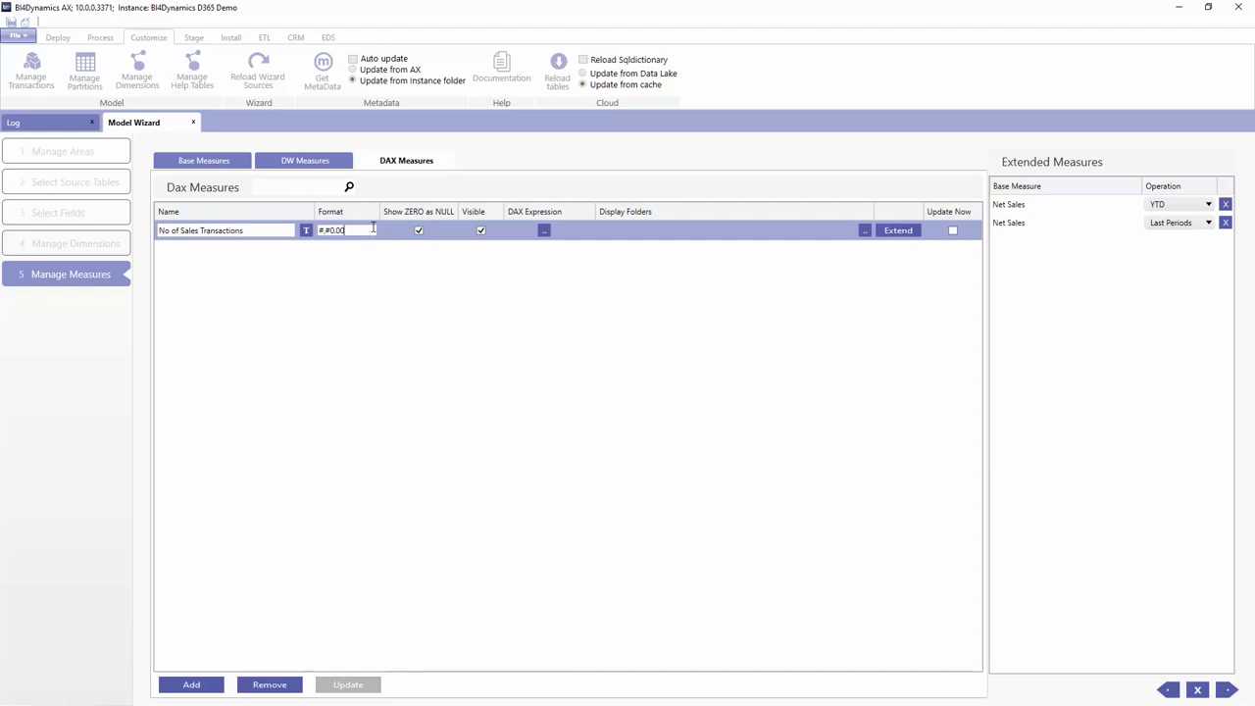
Define it as COUNT of Sales Invoiced Transactions CompanyID, apply, and update the model now
left_click(545, 229)
left_click(544, 227)
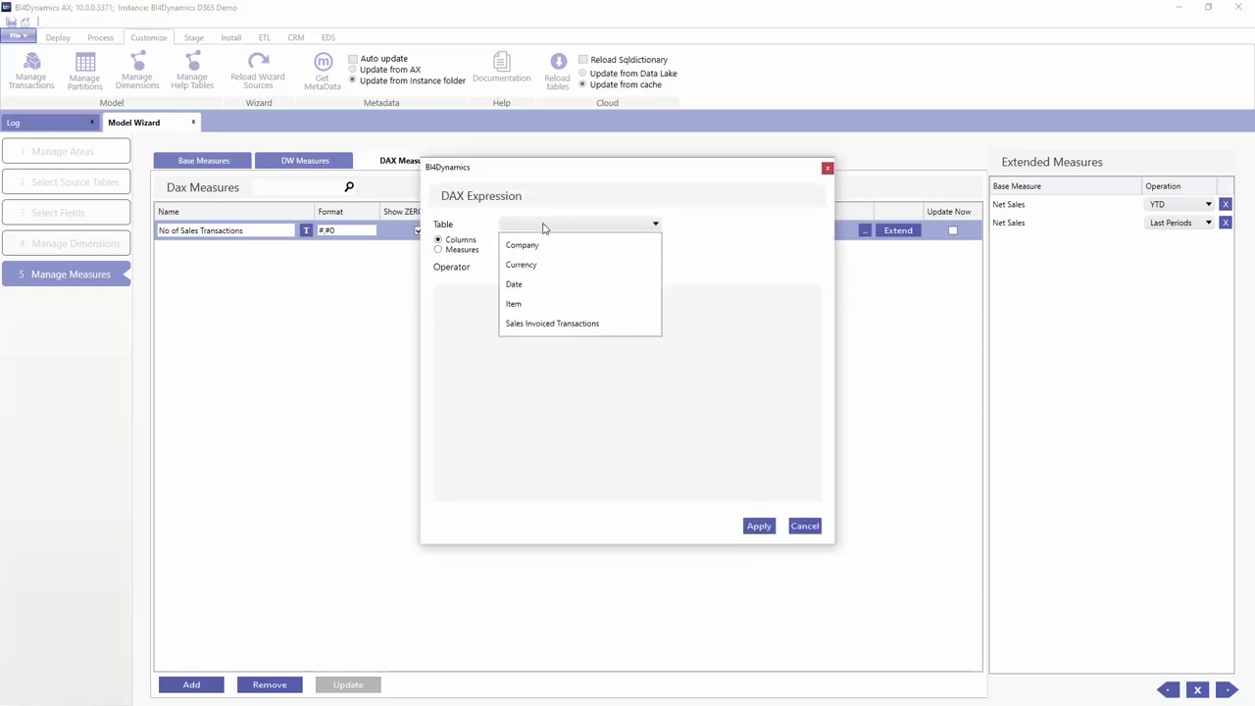
left_click(562, 322)
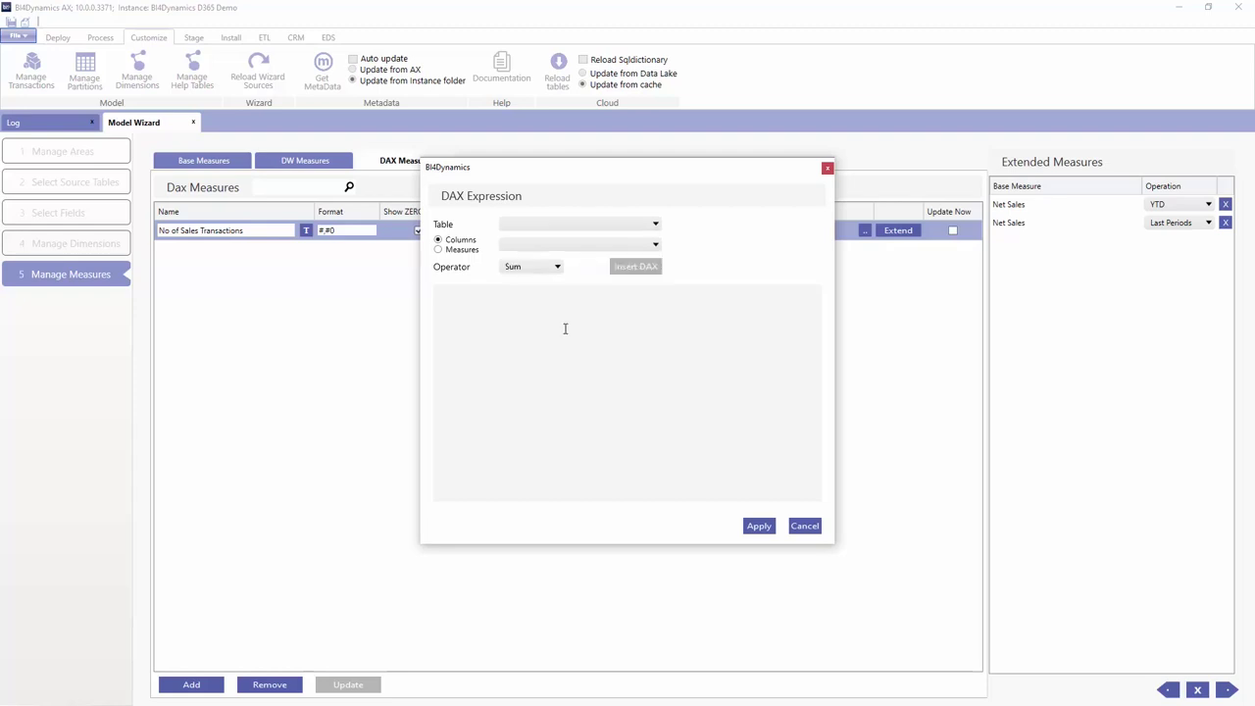
left_click(563, 246)
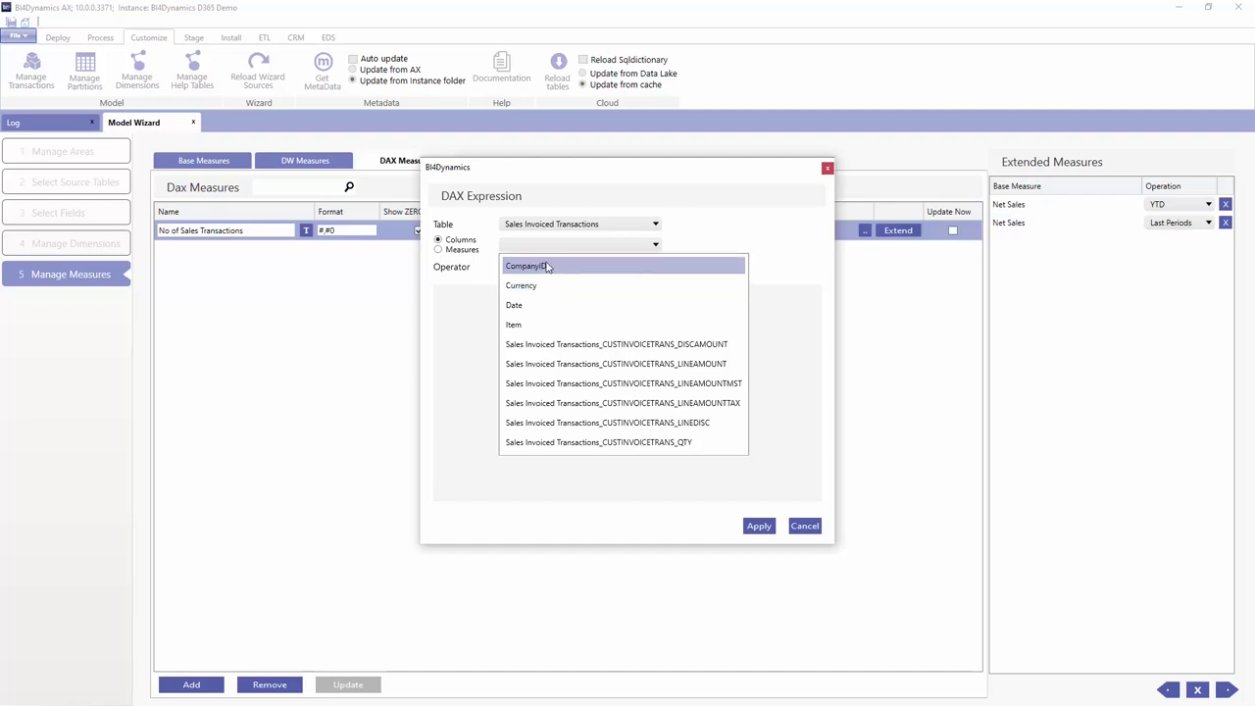
left_click(547, 266)
left_click(537, 270)
left_click(519, 284)
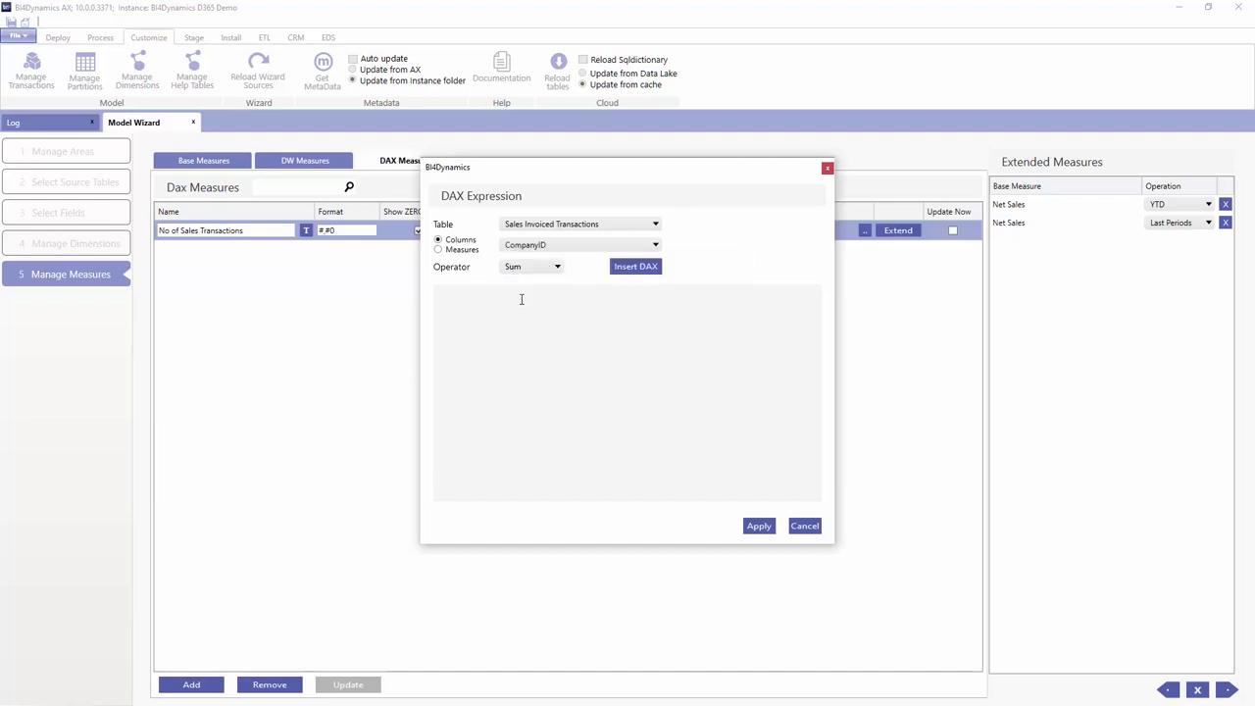
left_click(635, 265)
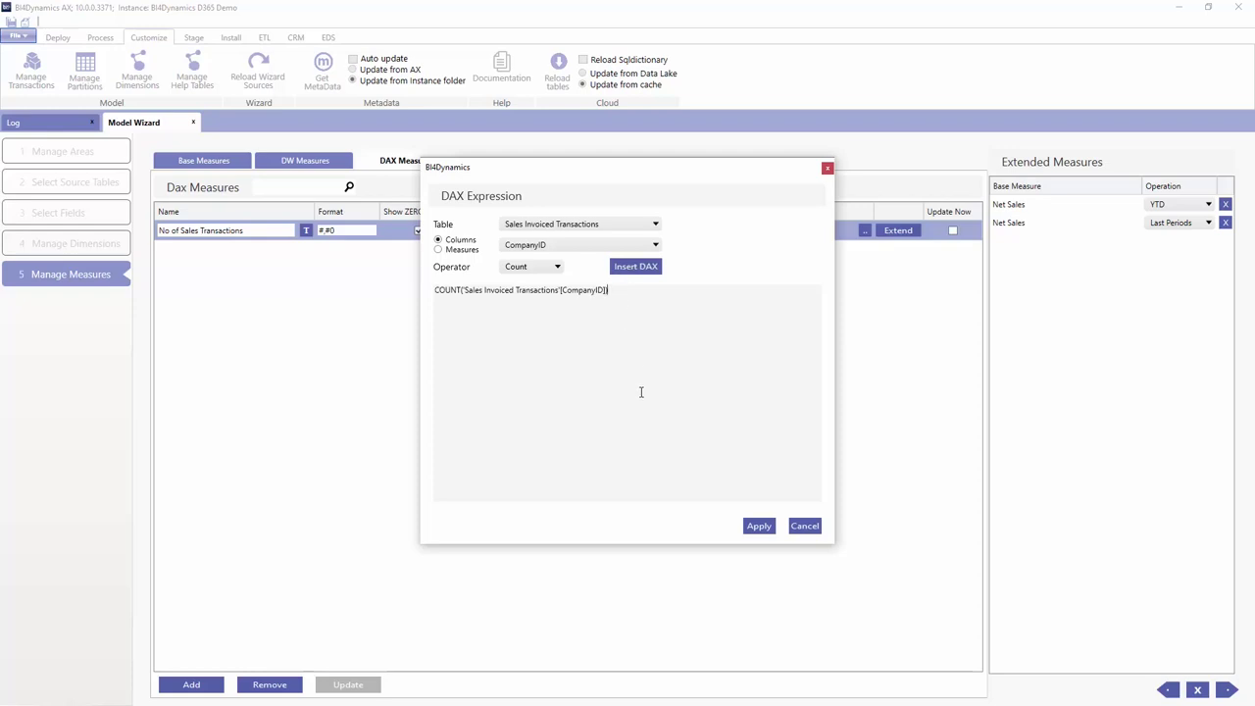
left_click(757, 527)
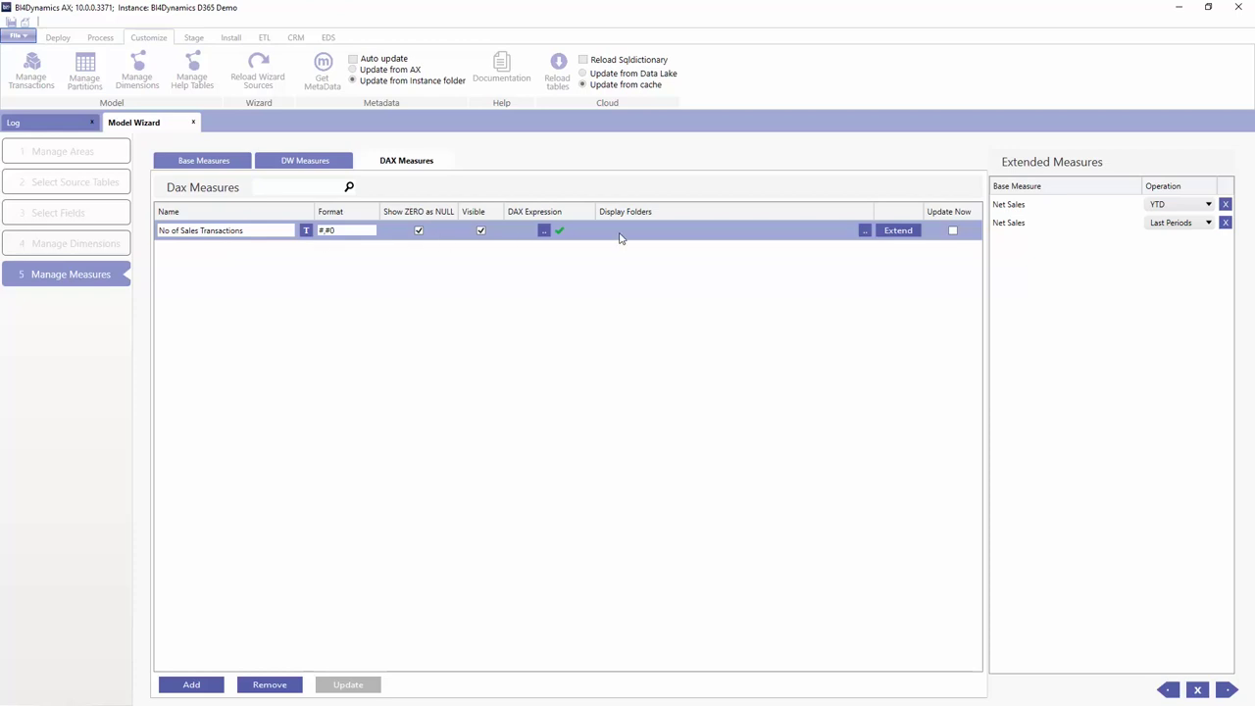
left_click(951, 230)
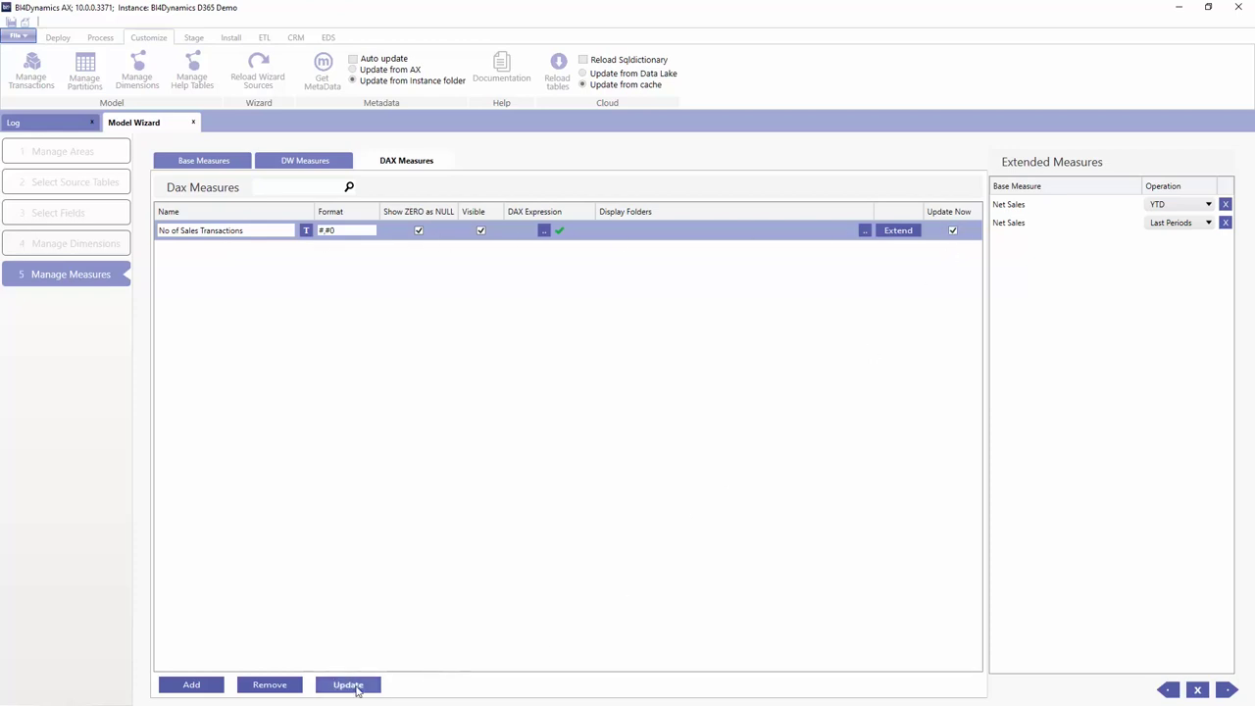
left_click(348, 684)
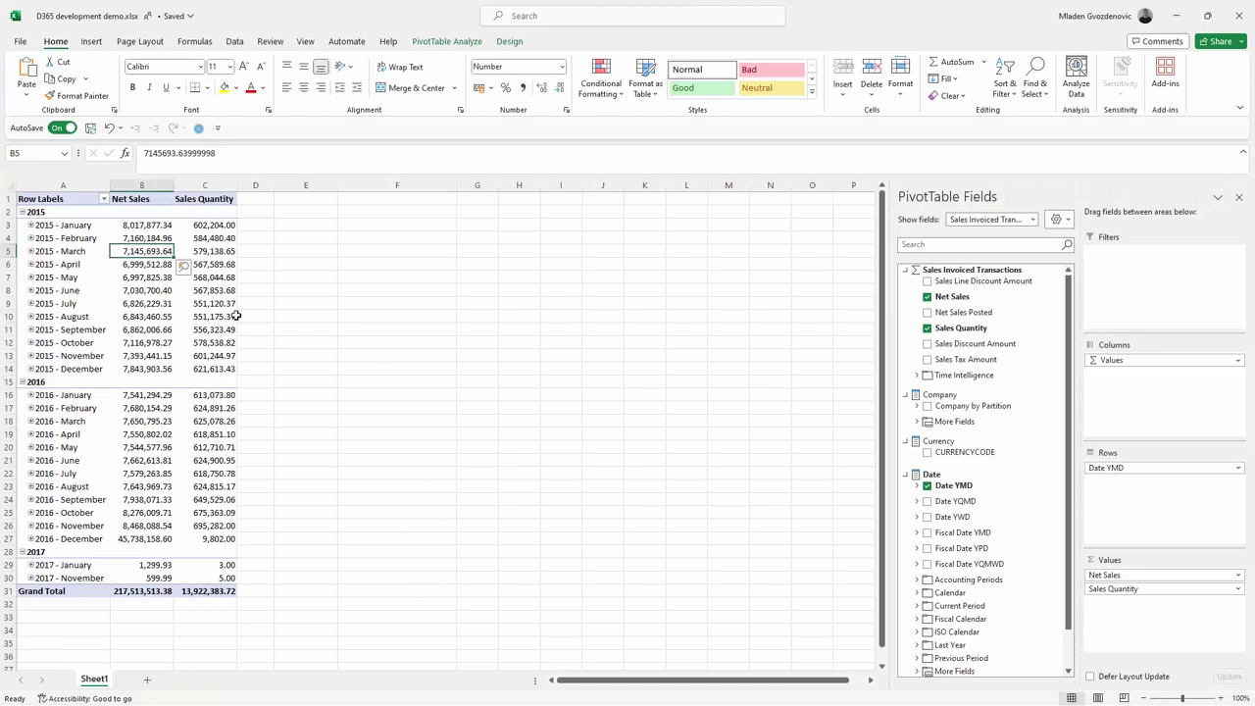
Refresh the pivot table and add No of Sales Transactions, totalling 168,367
right_click(218, 304)
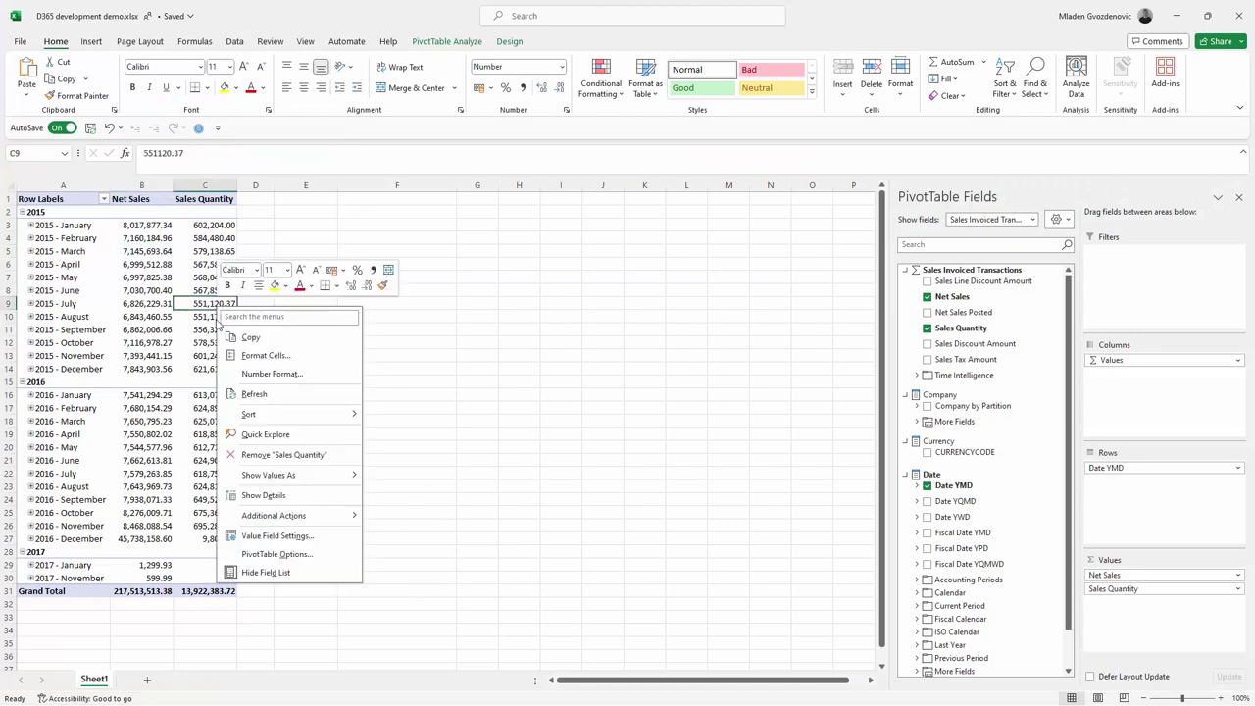
left_click(250, 393)
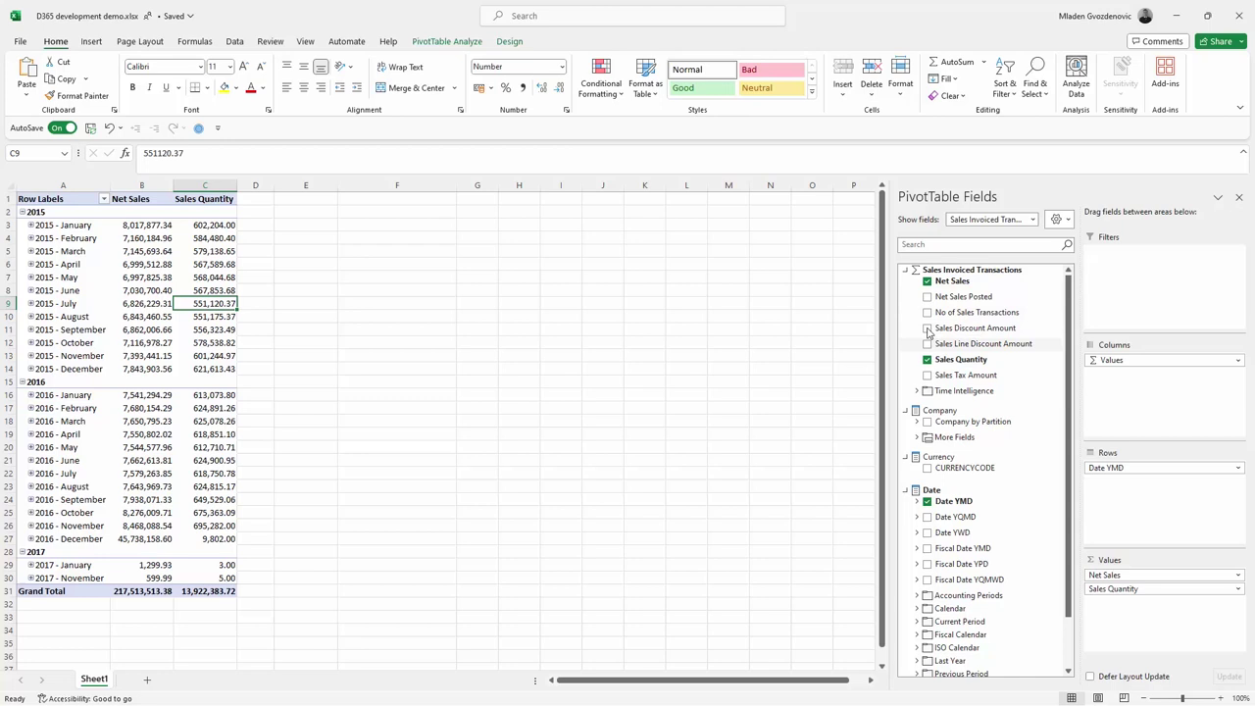
left_click(927, 313)
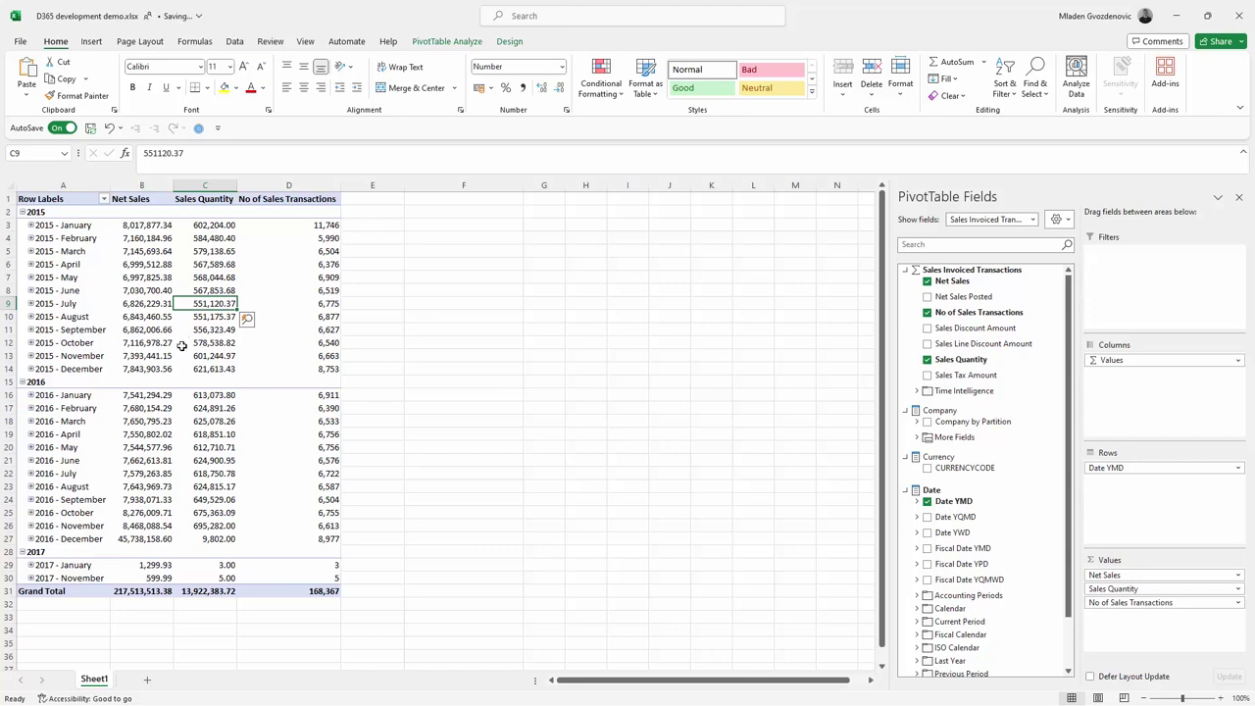
Review the COUNT expression on CompanyID behind No of Sales Transactions in the Model Wizard
mouse_move(181, 346)
key("alt+Tab")
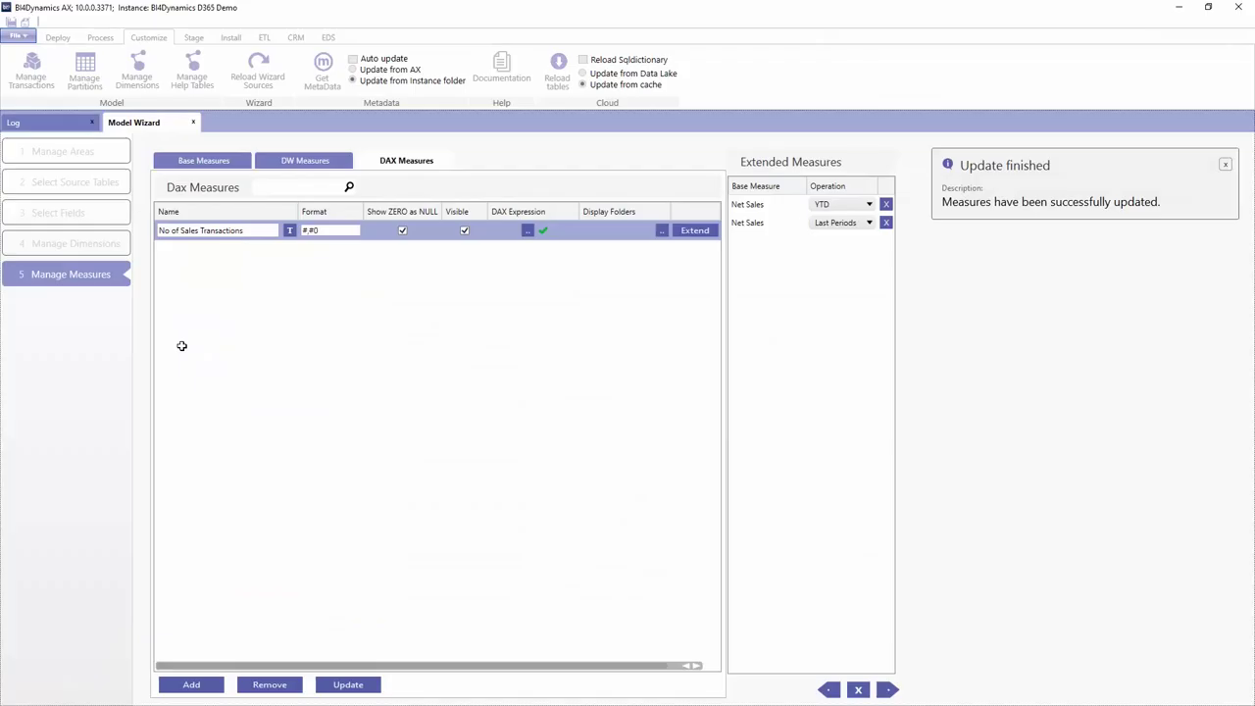
left_click(528, 231)
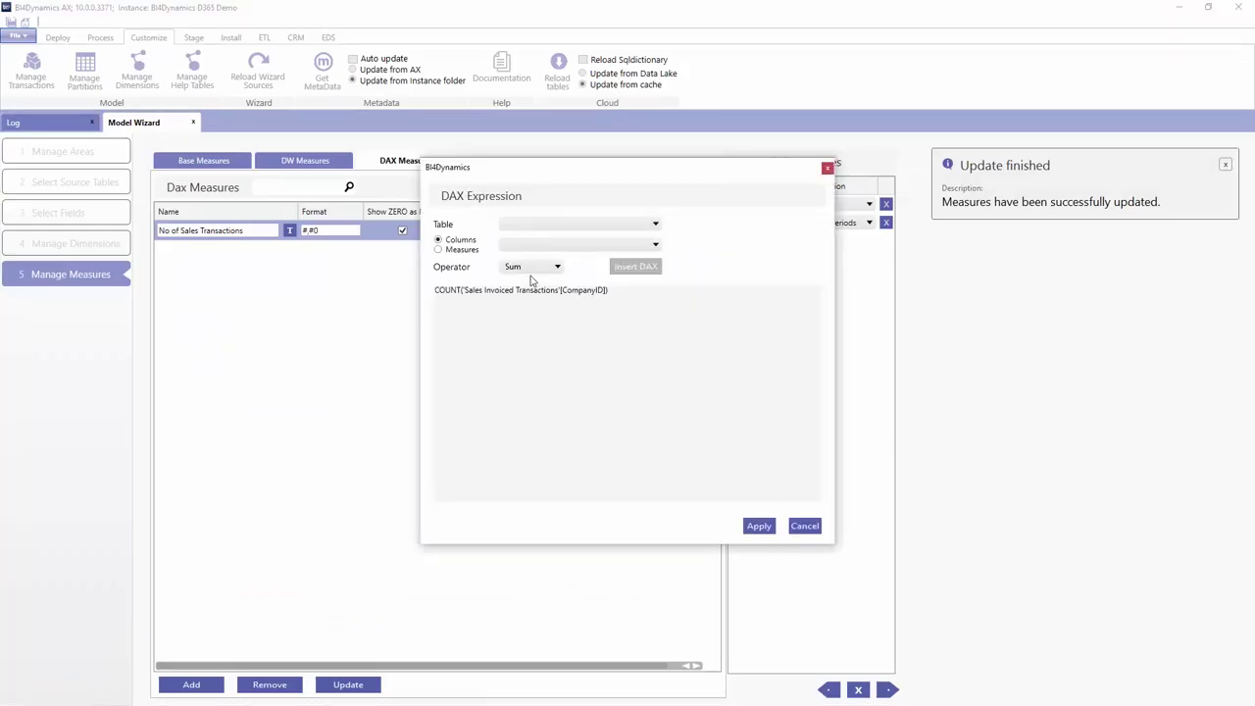
left_click(550, 228)
left_click(551, 225)
left_click(546, 245)
left_click(546, 247)
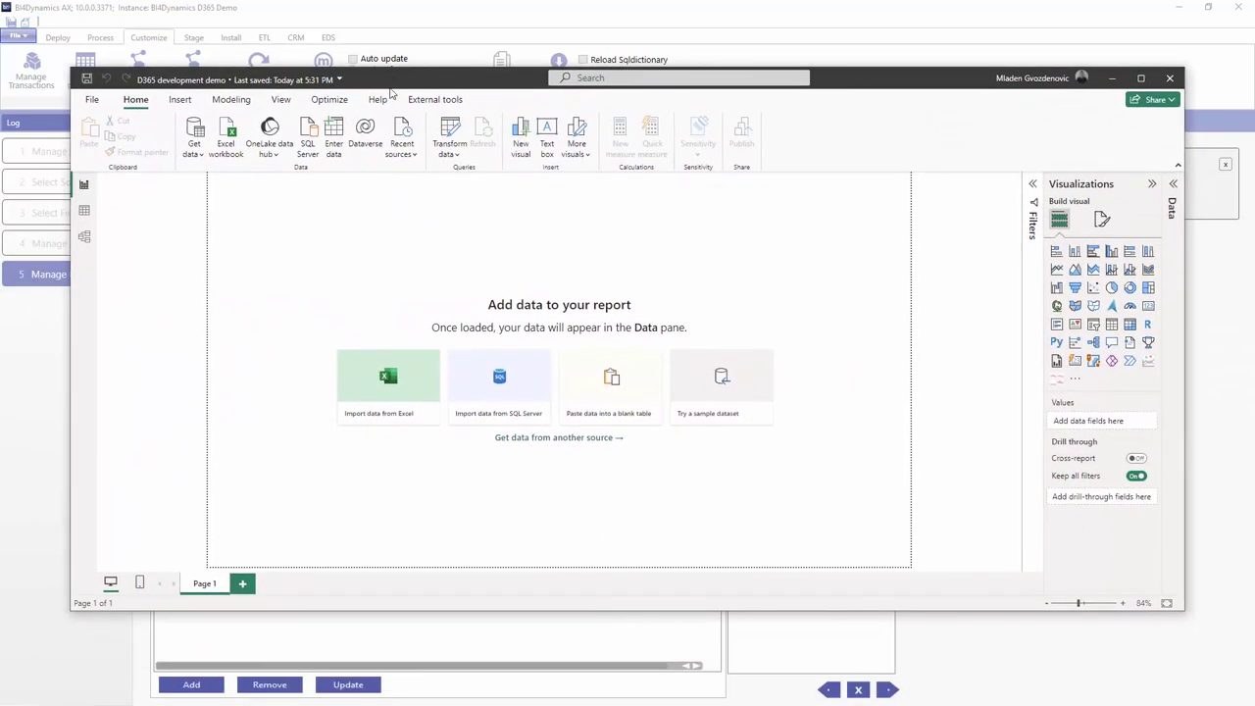
Maximize Power BI and live-connect to Model in the BI4Dynamics D365 Demo Analysis Services database
double_click(385, 84)
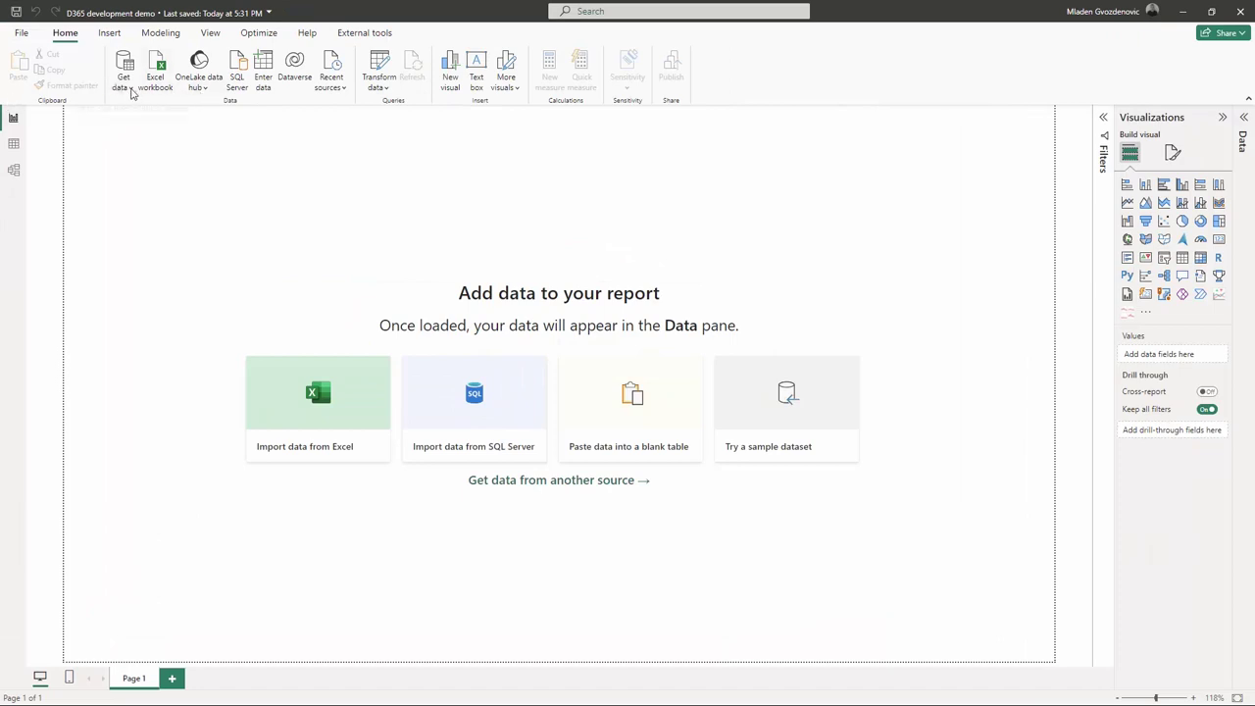
left_click(124, 86)
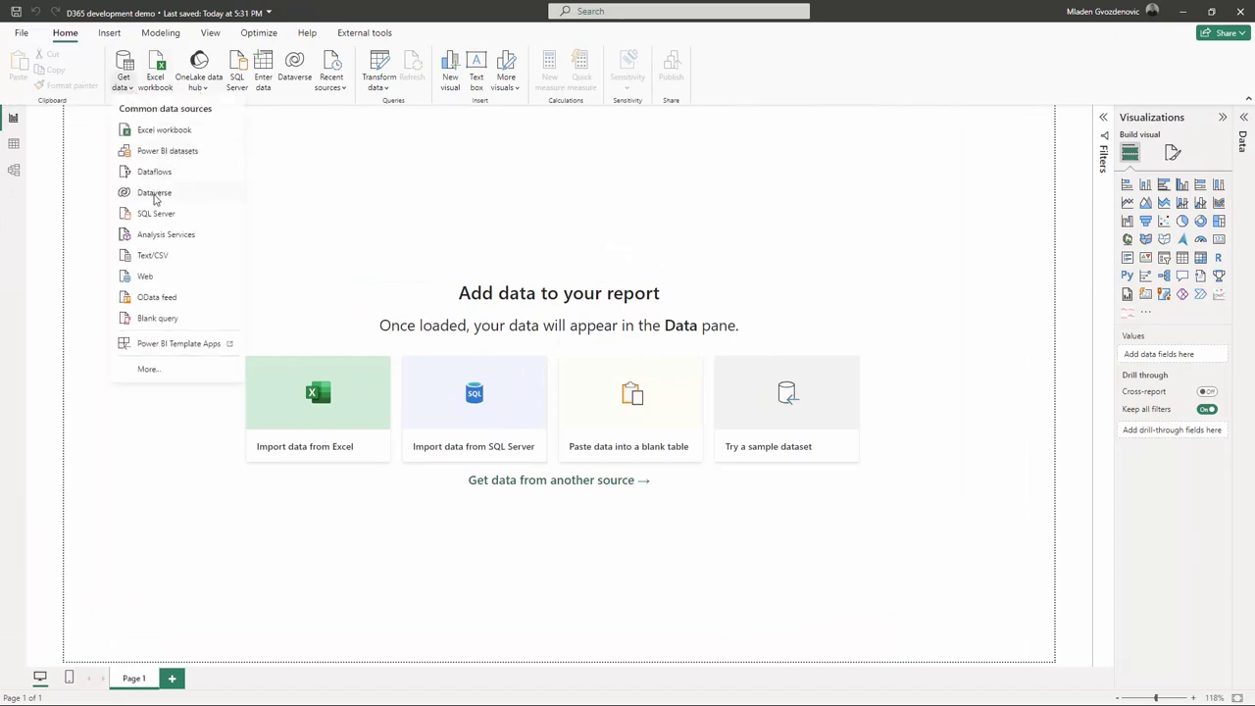
key("Escape")
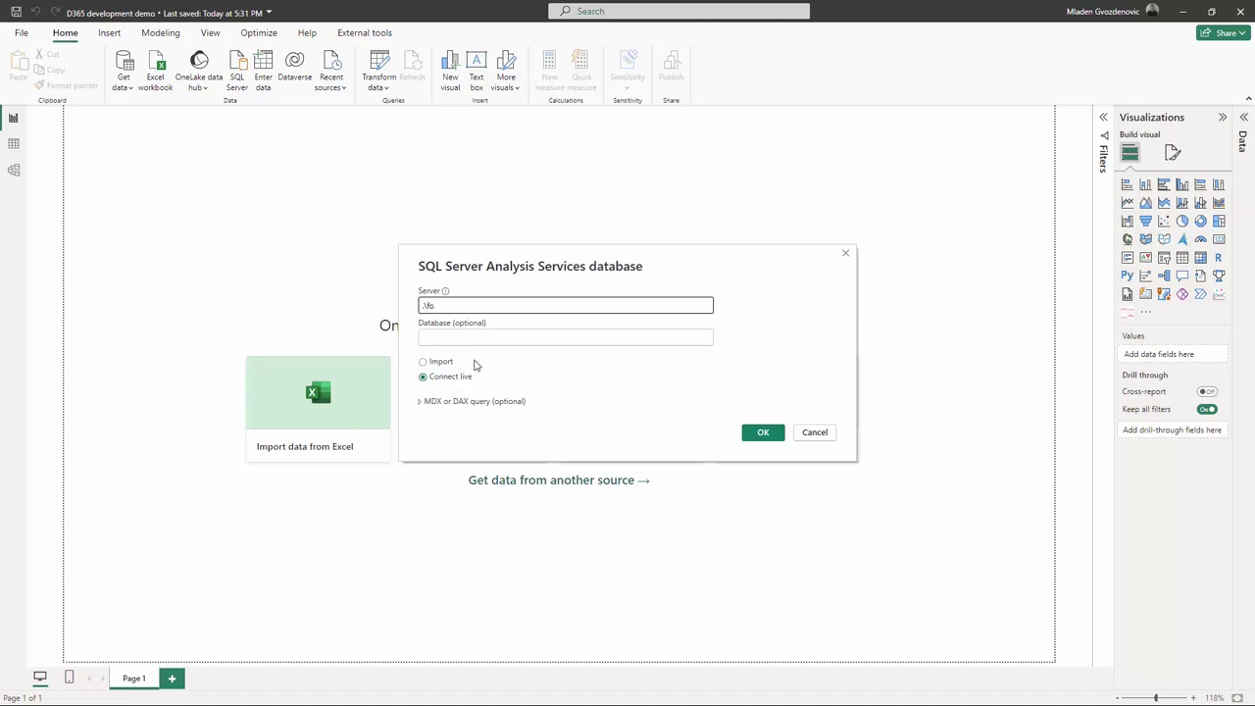
left_click(751, 441)
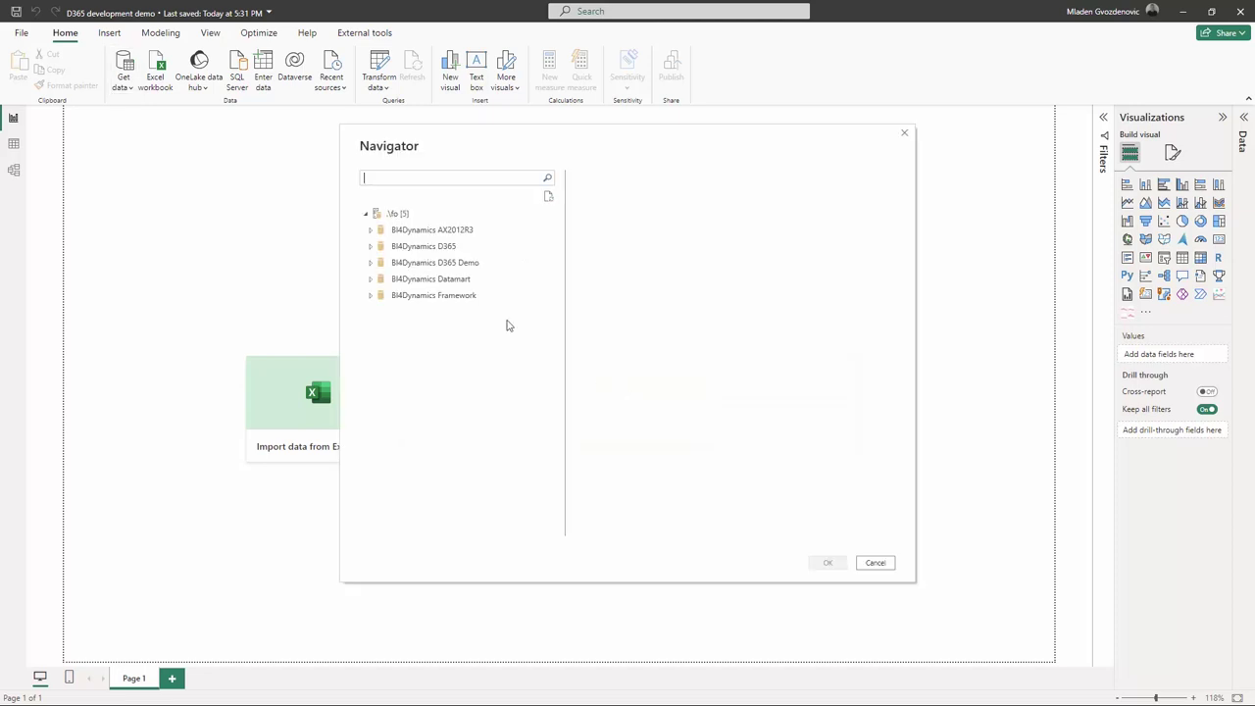
left_click(371, 263)
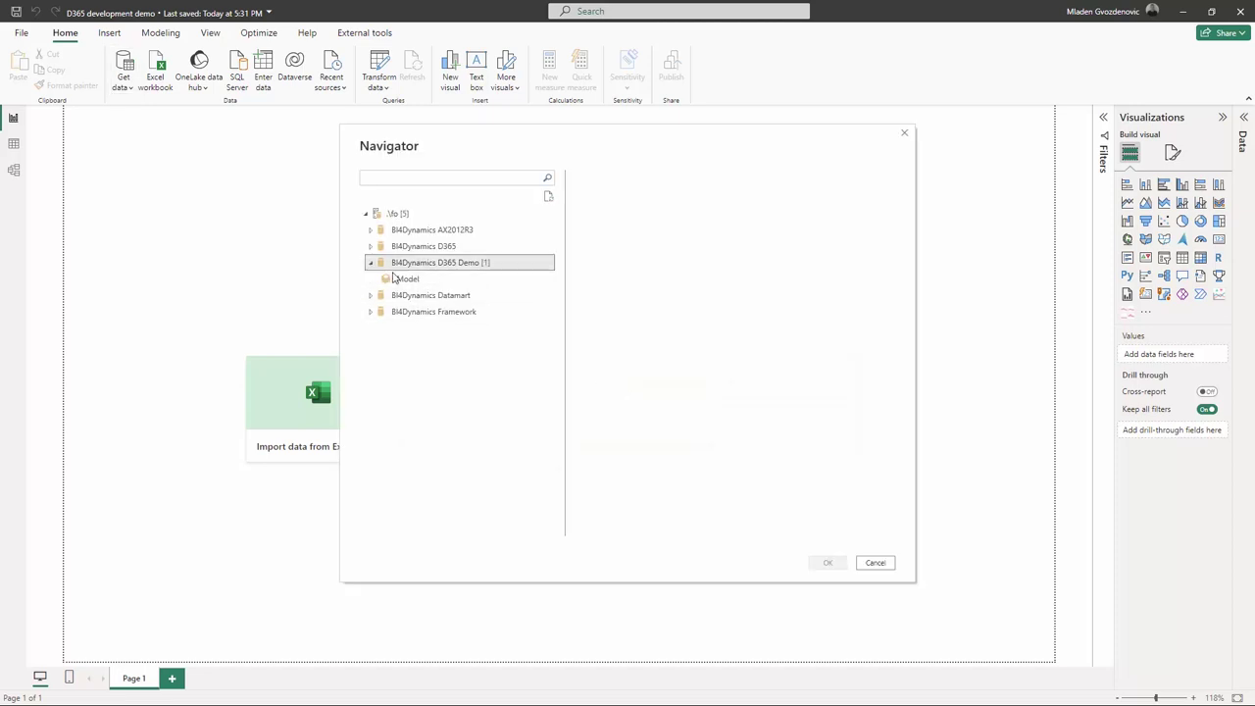
left_click(420, 280)
left_click(835, 563)
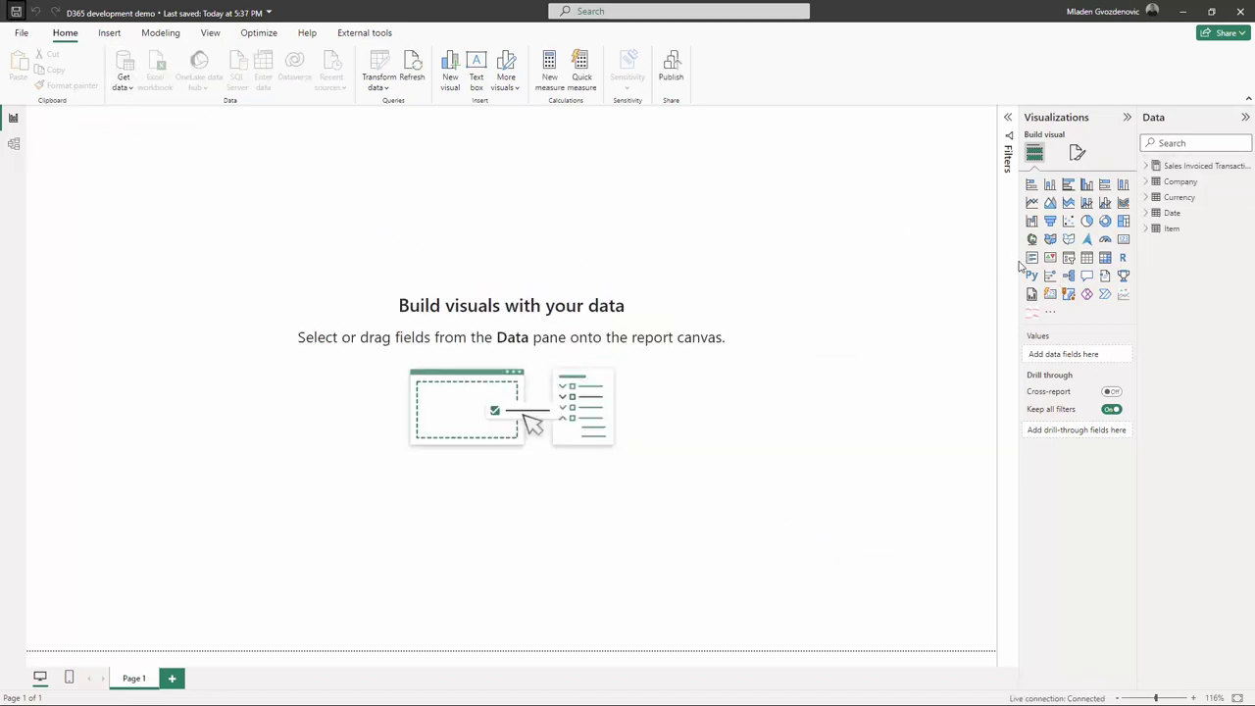
Put Net Sales and Sales Quantity into a new table visual
left_click_drag(1020, 265, 951, 262)
left_click(1145, 165)
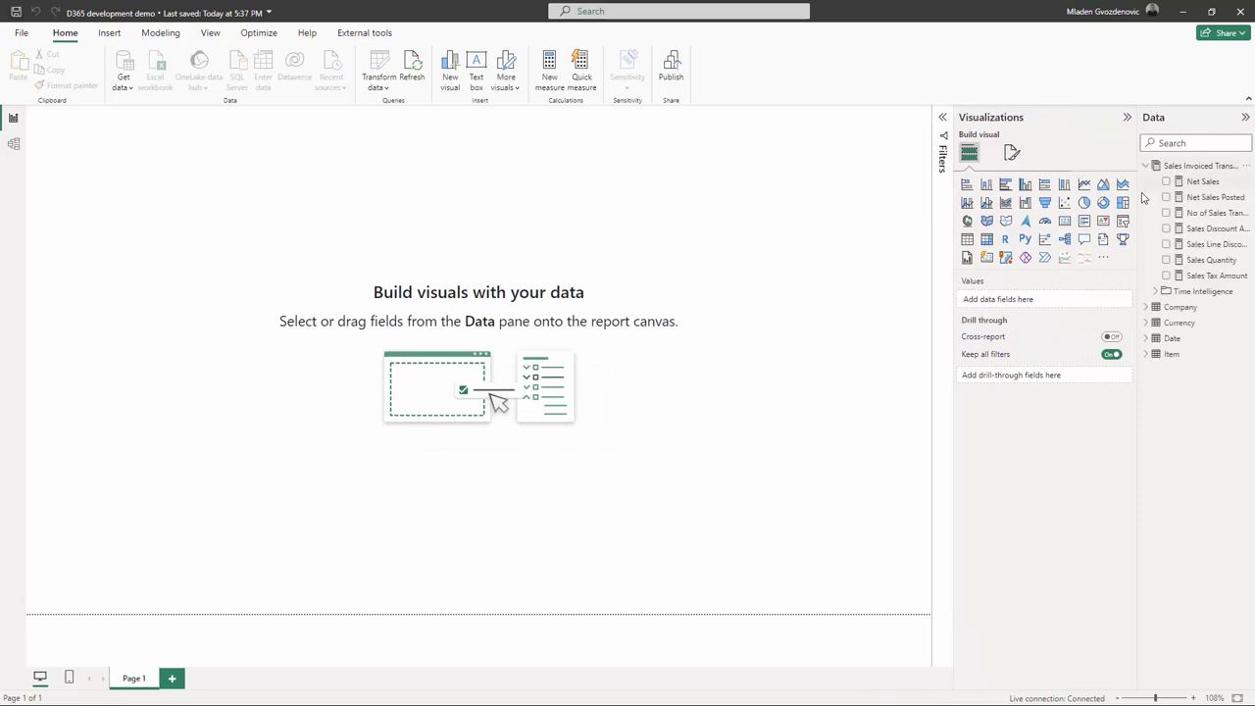
left_click_drag(1134, 203, 1058, 212)
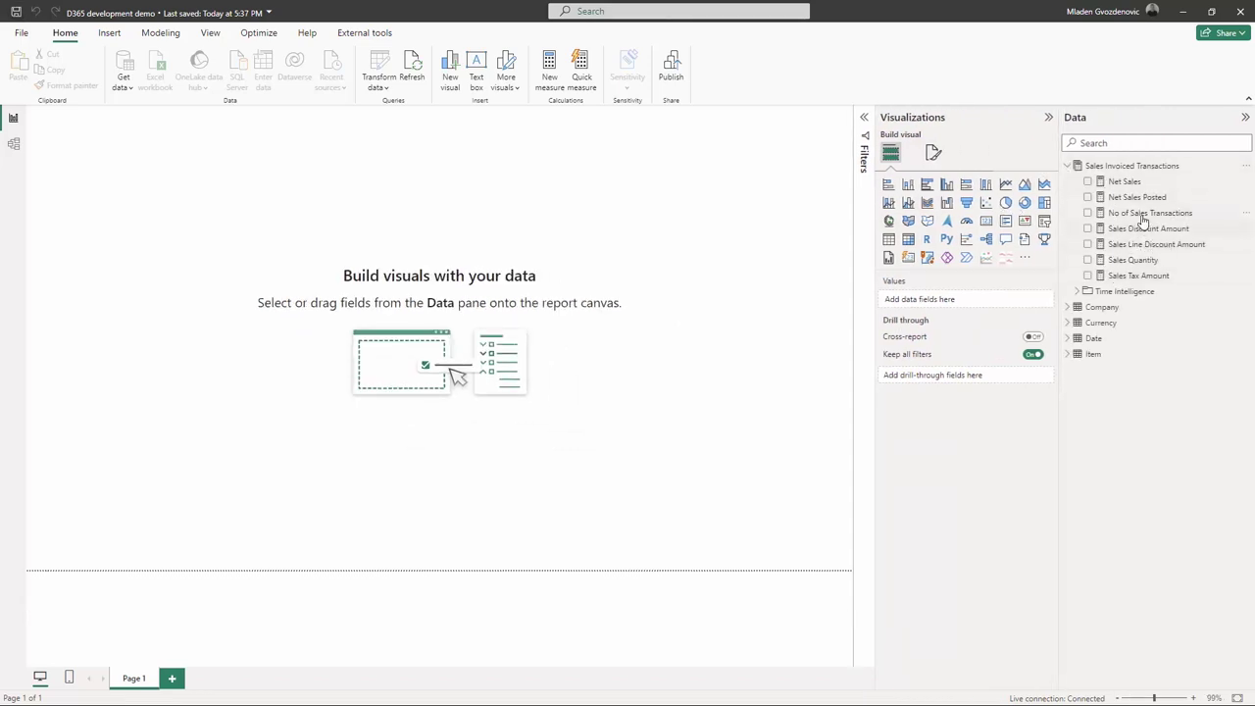
left_click(1087, 181)
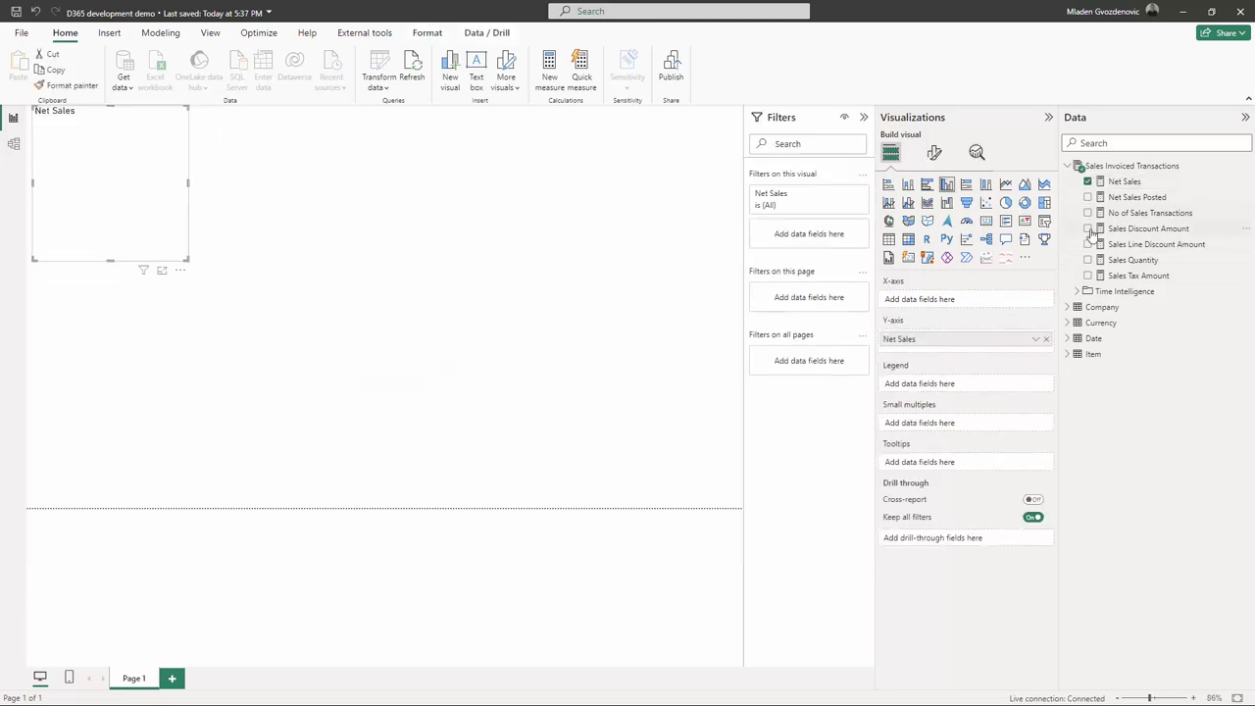
left_click(1087, 260)
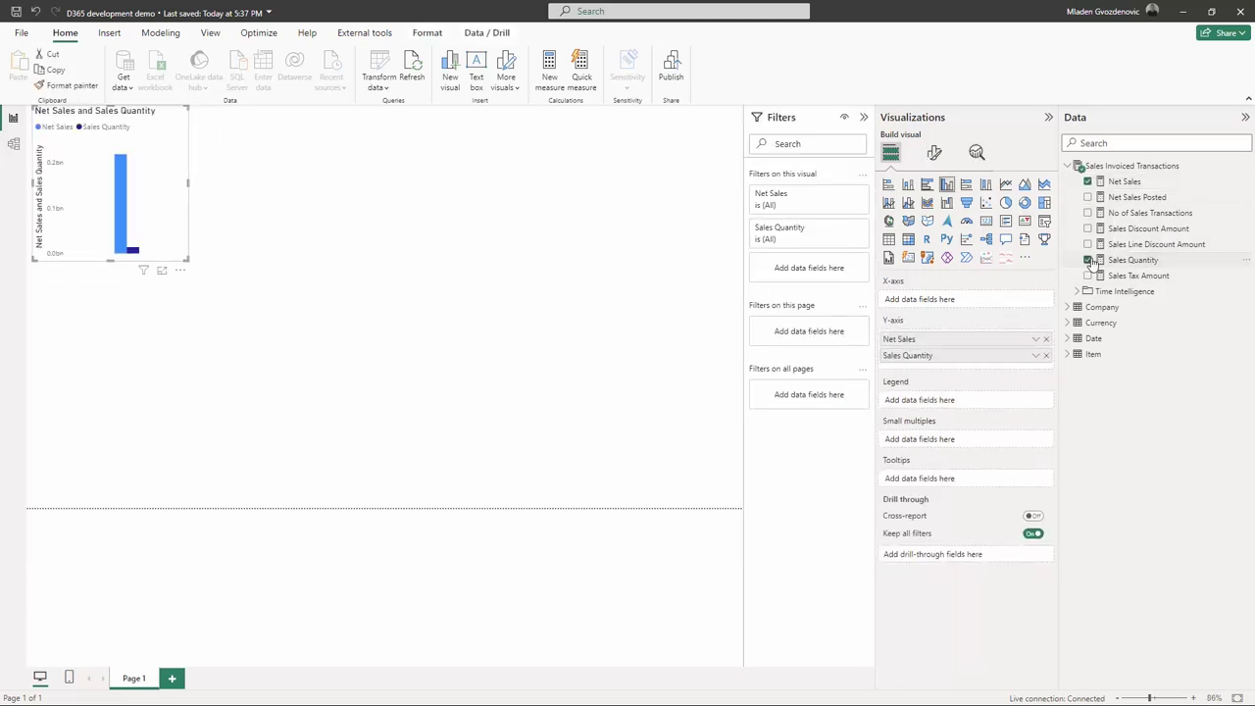
left_click(888, 239)
Add Date YMD and convert the visual to an enlarged matrix with yearly rows
left_click(1070, 339)
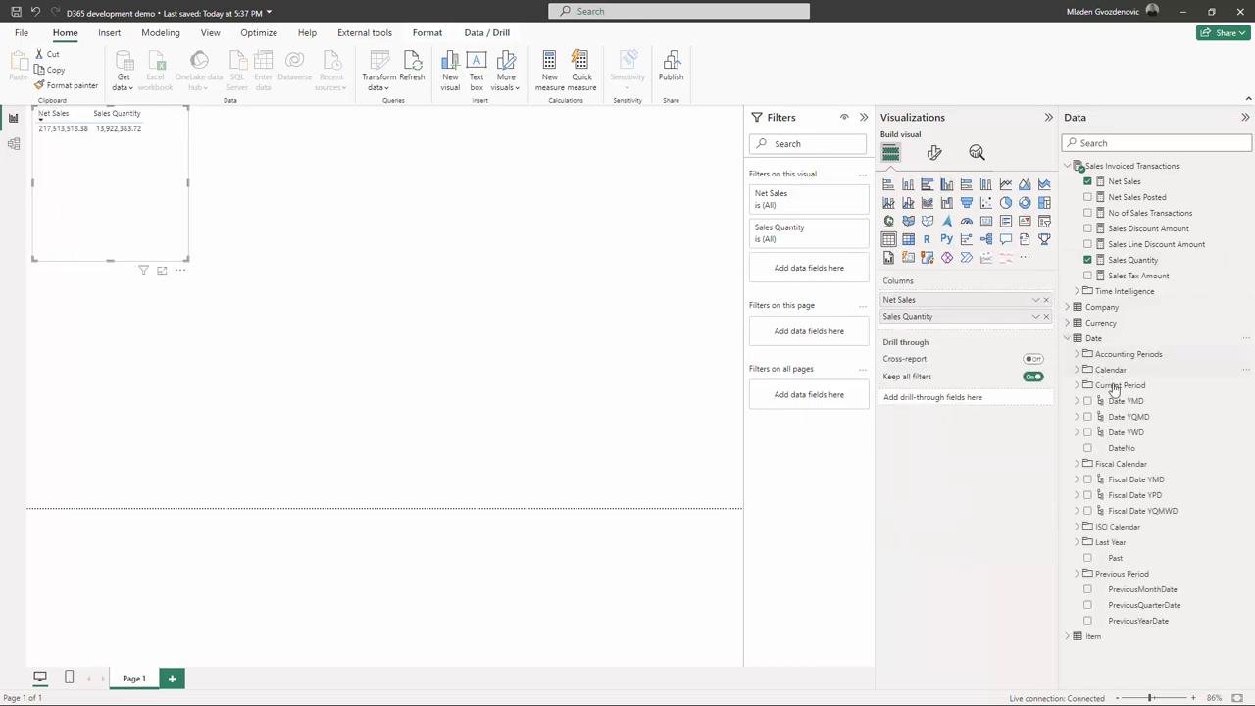
left_click_drag(1124, 401, 951, 300)
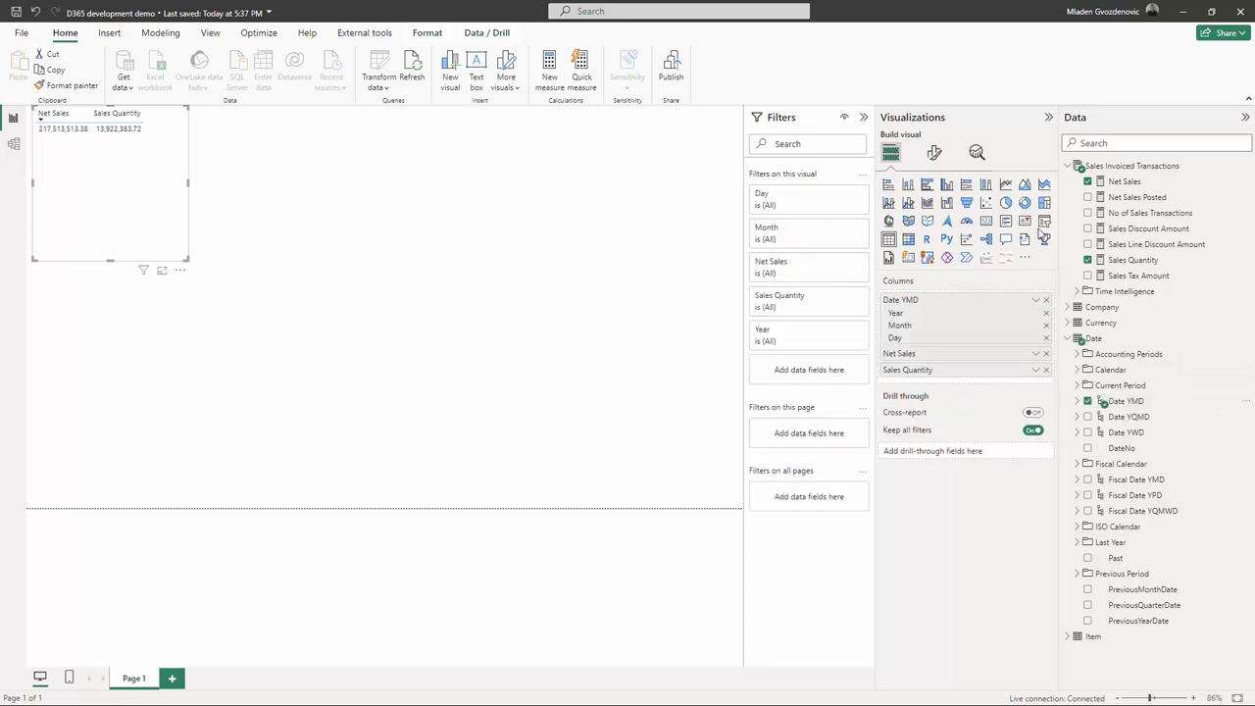
left_click(908, 239)
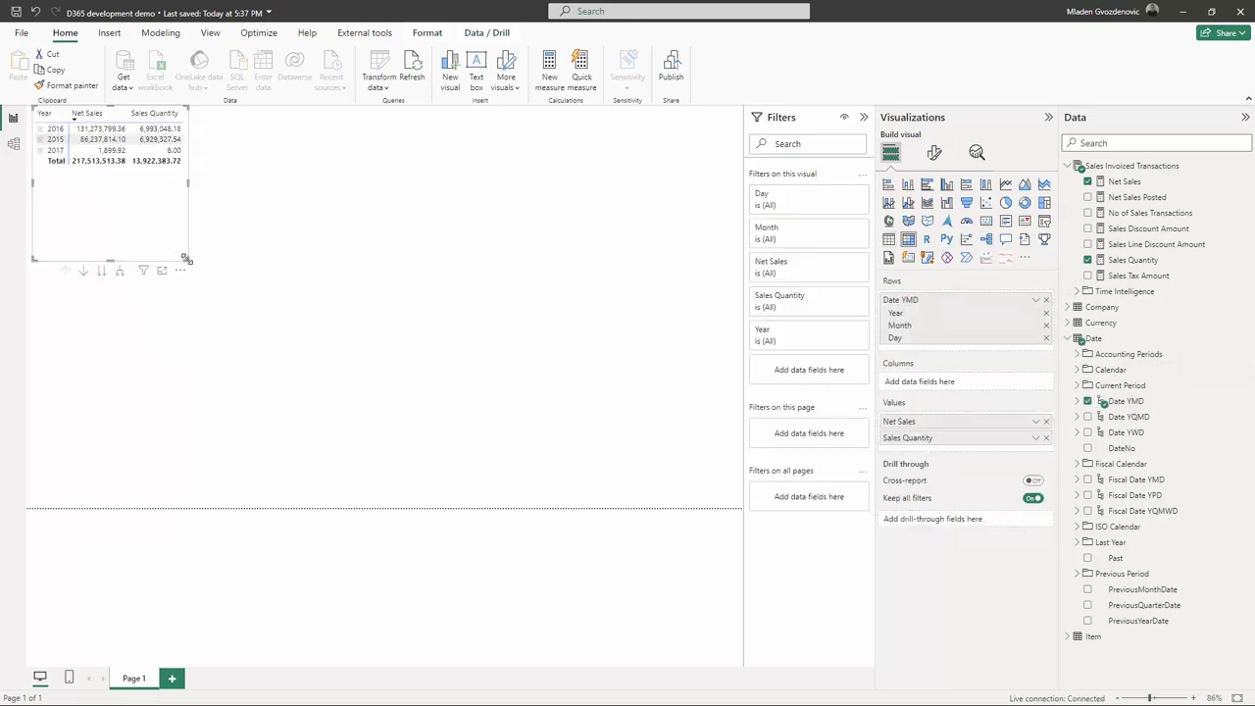
left_click_drag(189, 268, 233, 334)
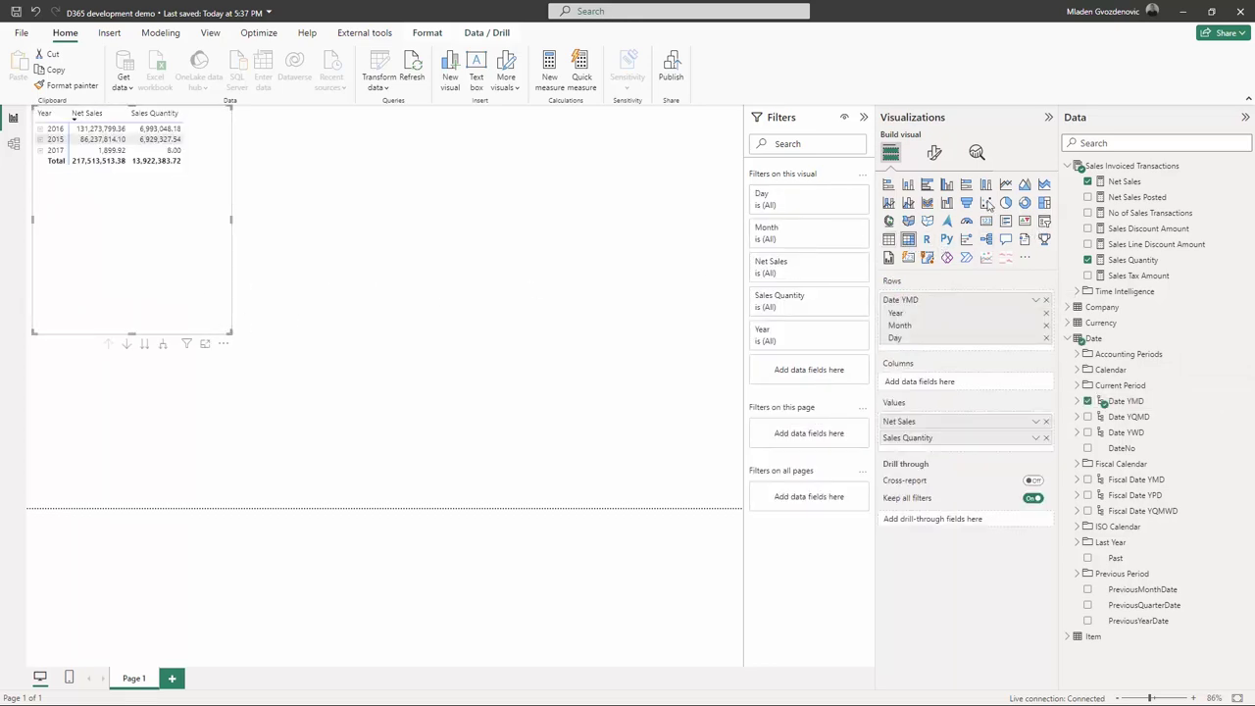
Start a Sales Invoiced Transactions measure 'Sales Price = DIVIDE(' with Net Sales as numerator
right_click(1124, 168)
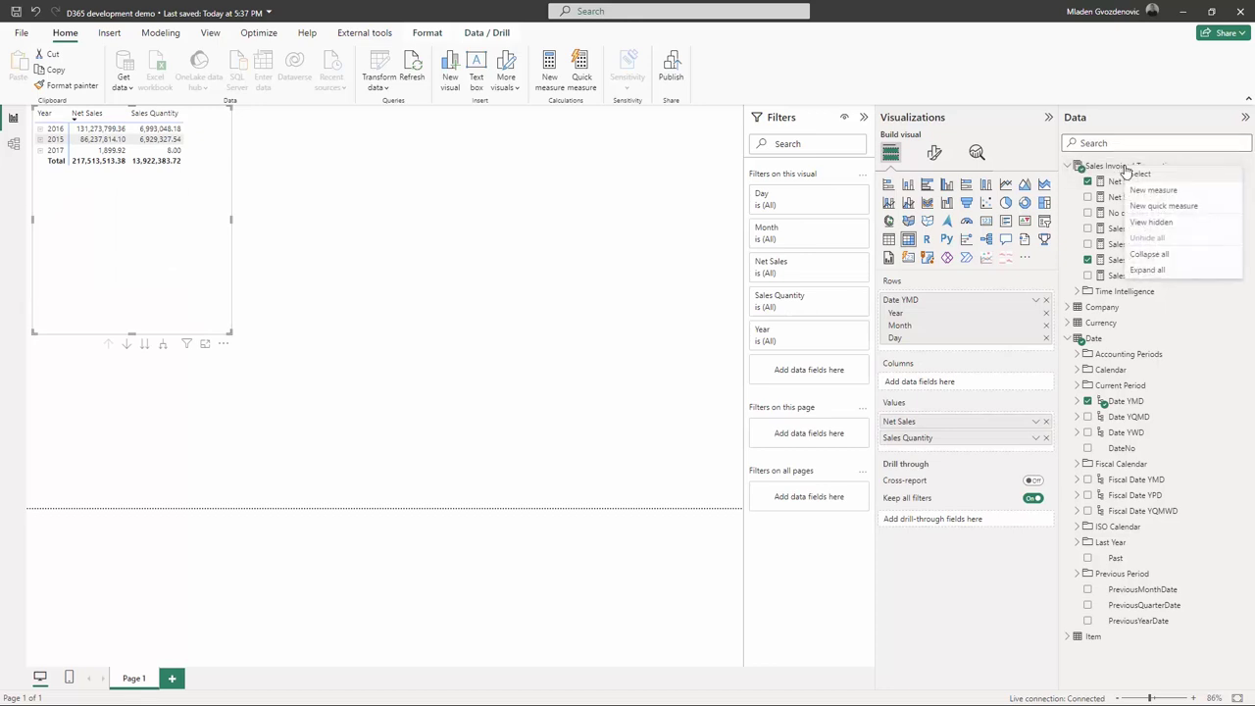
left_click(1171, 193)
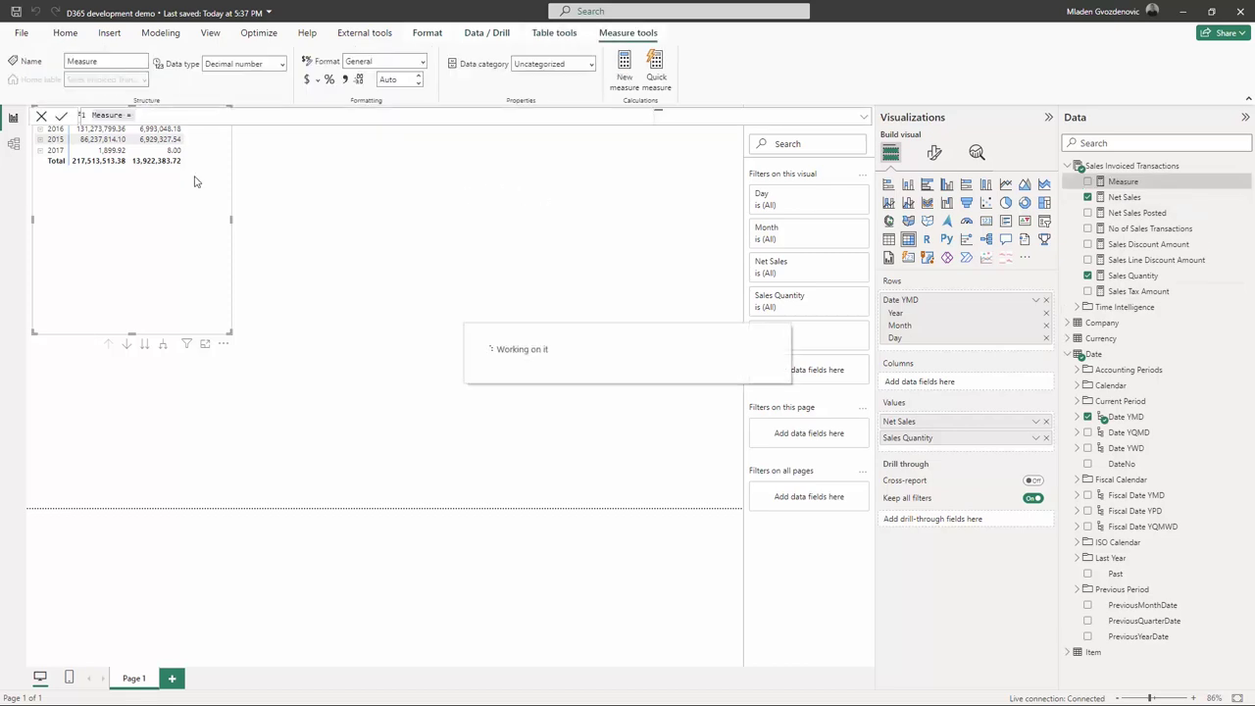
type("S")
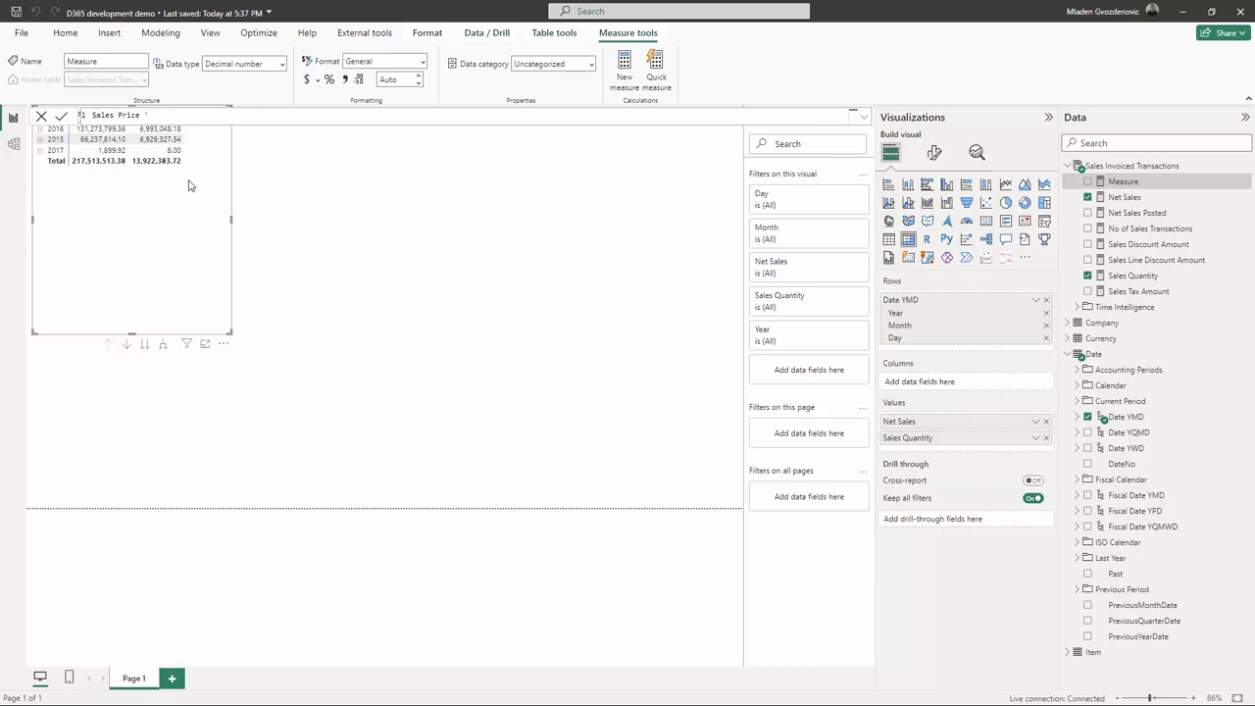
type("ales Price = div")
key("Tab")
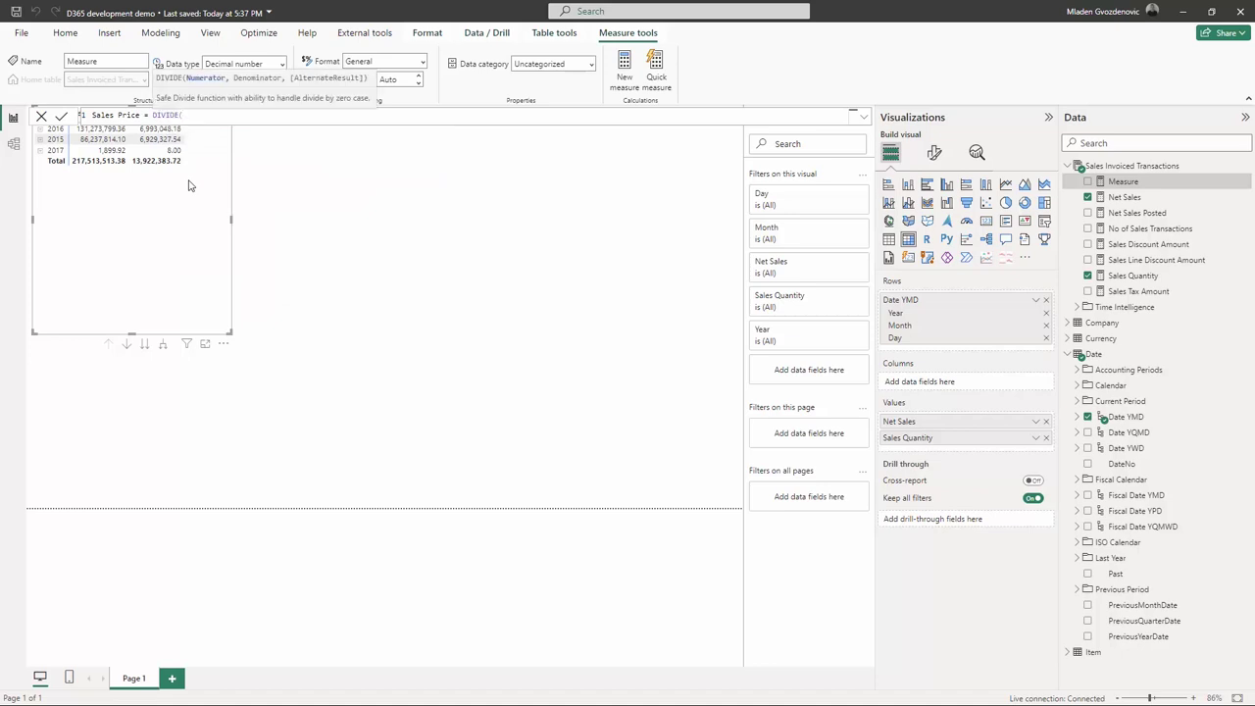
type("sale")
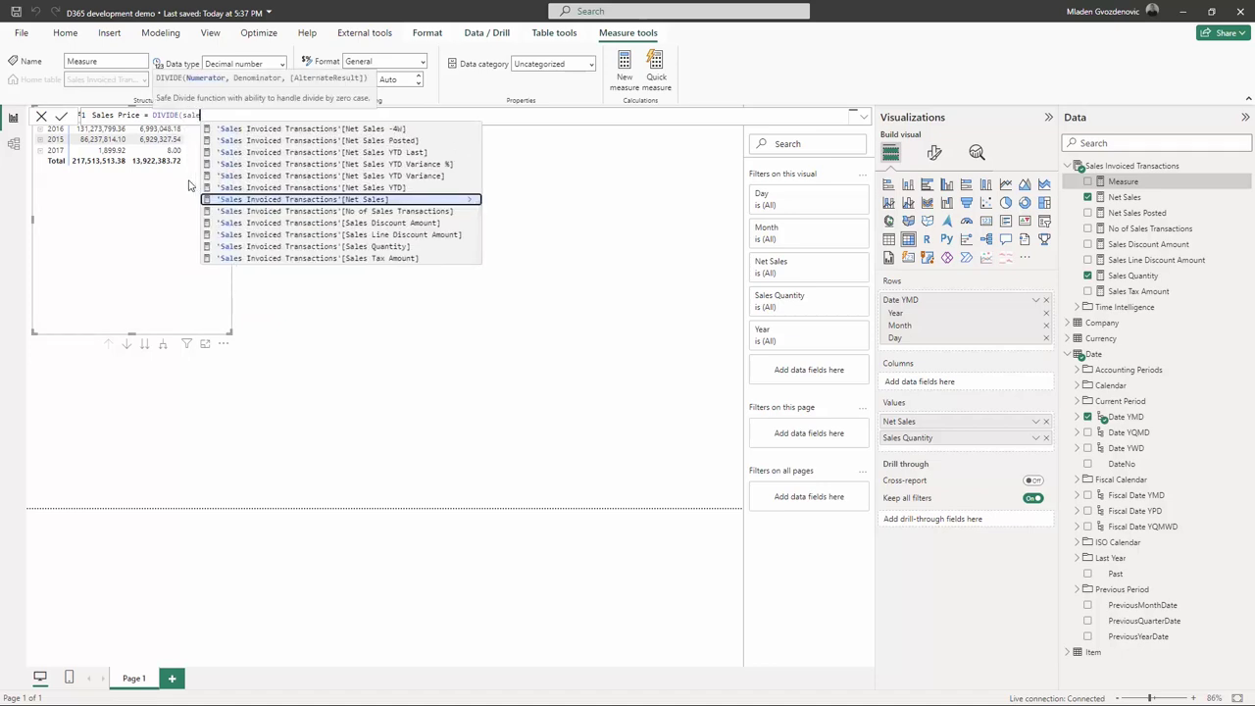
key("Down")
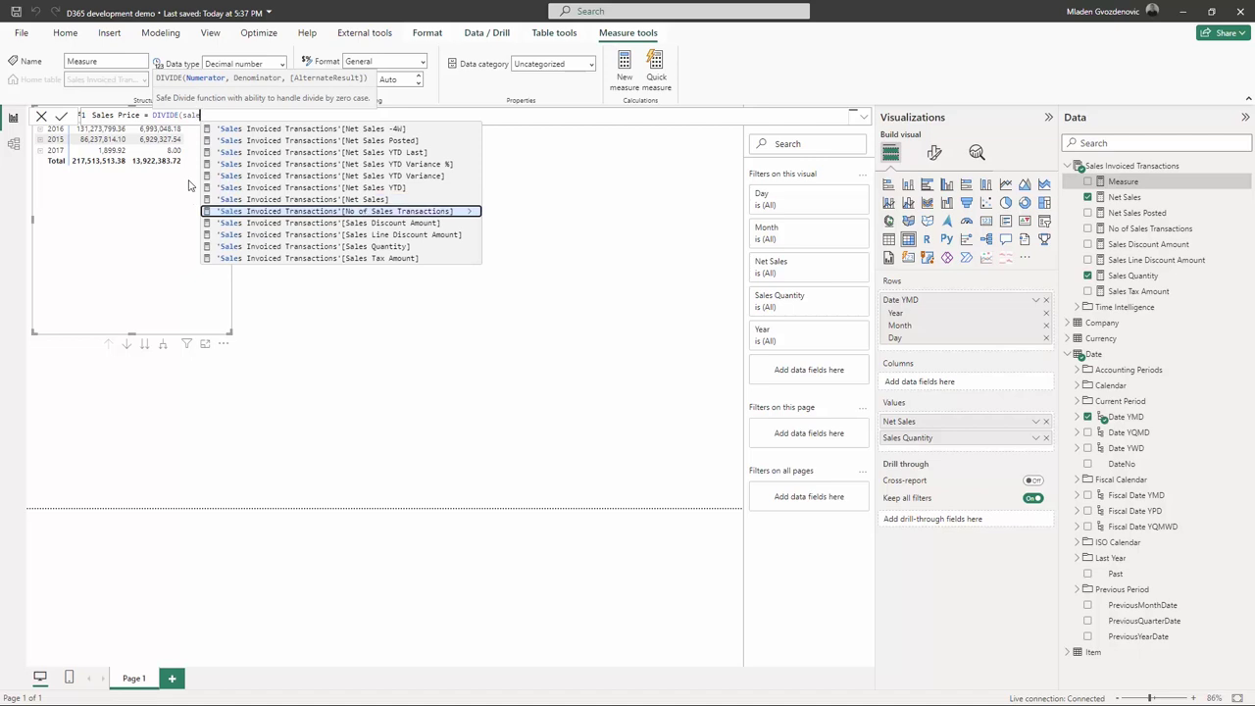
key("Up")
key("Tab")
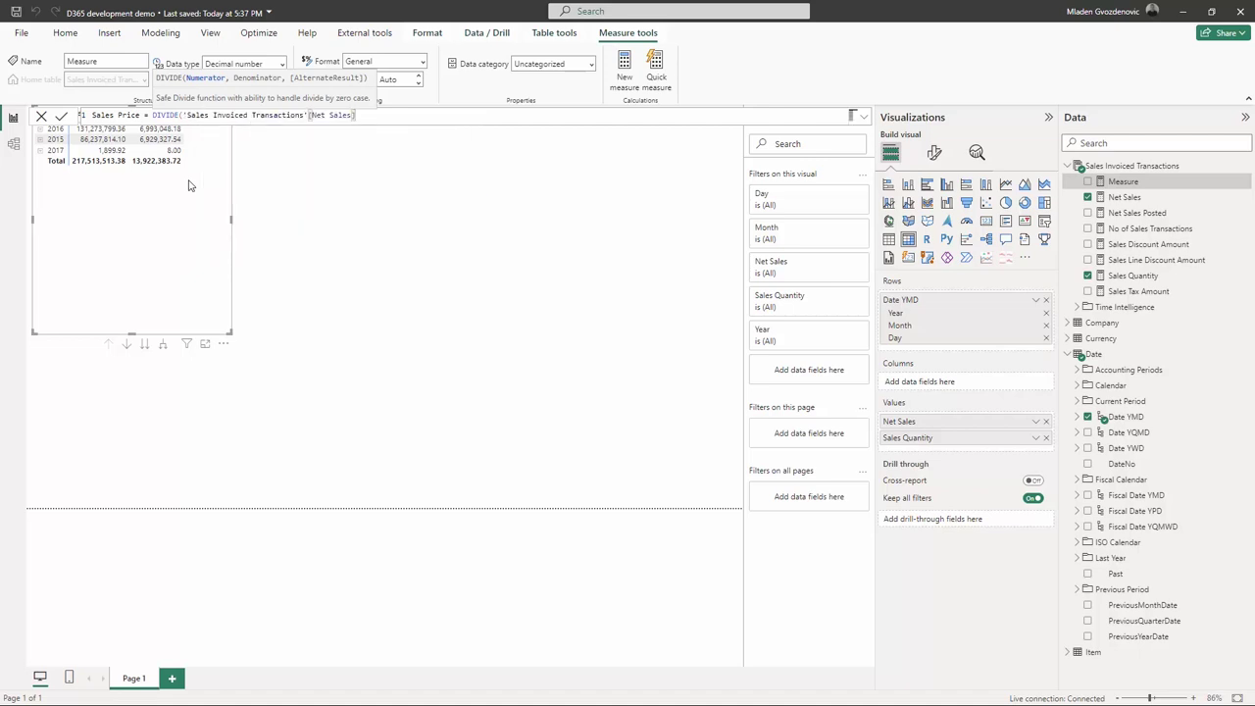
Add Sales Quantity as the divisor, close the formula and commit the measure
type(", sales")
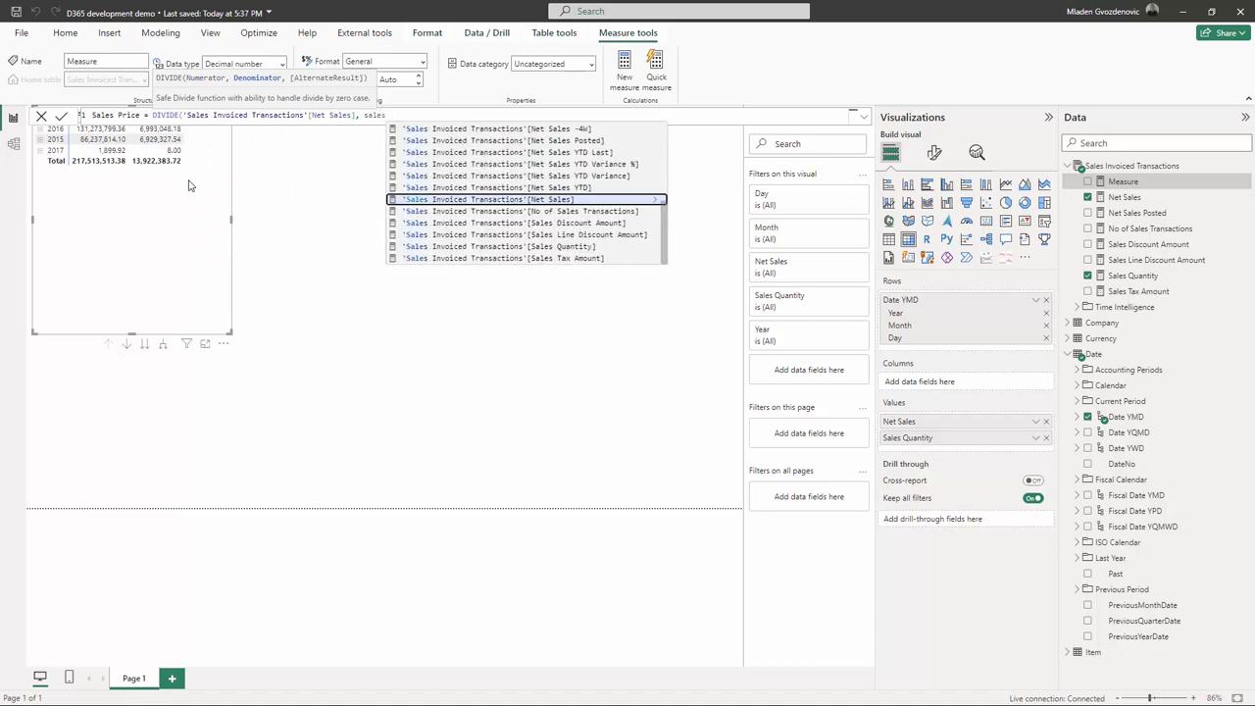
key("Up")
key("Up")
key("Up")
key("Up")
key("Up")
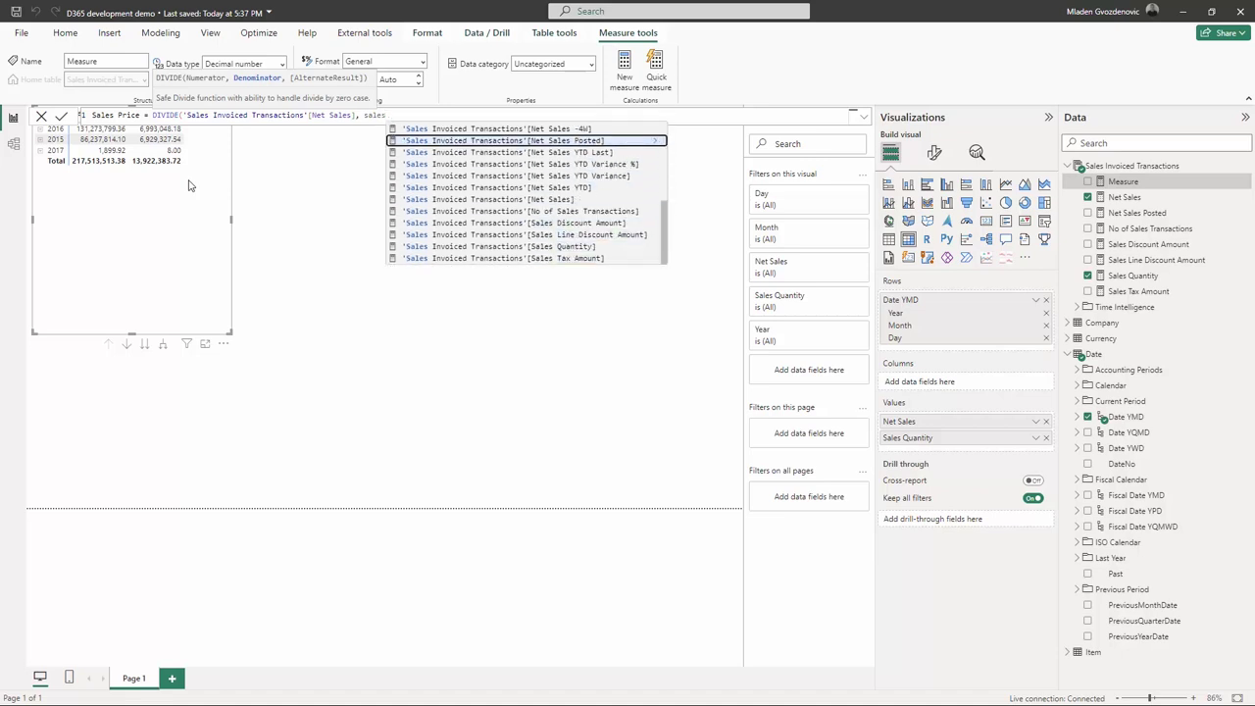
key("Up")
key("Up")
key("Up")
key("Up")
key("Up")
key("Up")
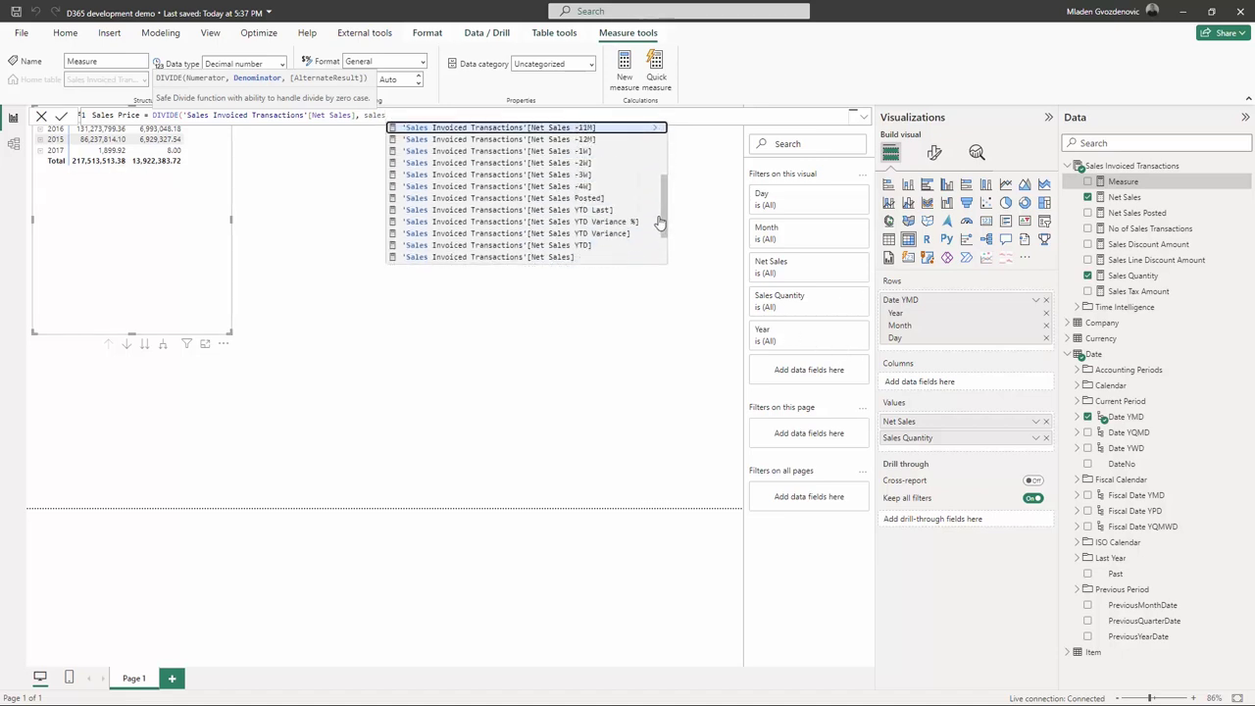
left_click_drag(660, 224, 663, 267)
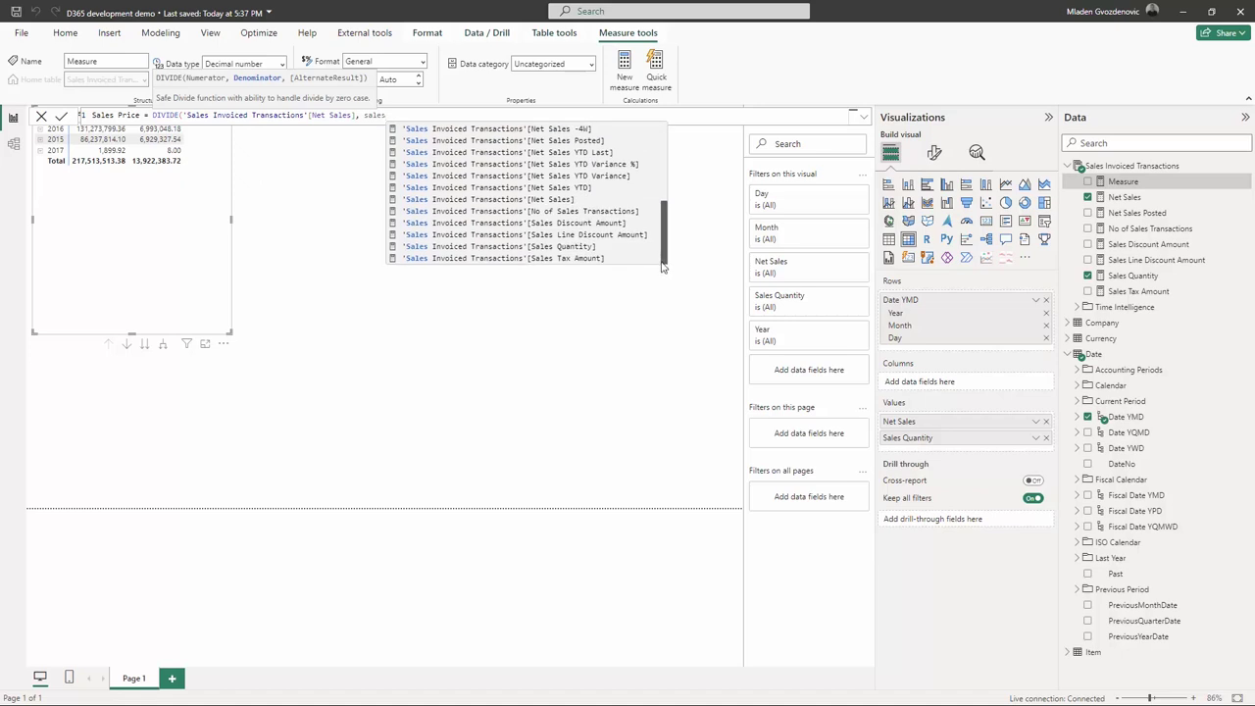
left_click(615, 248)
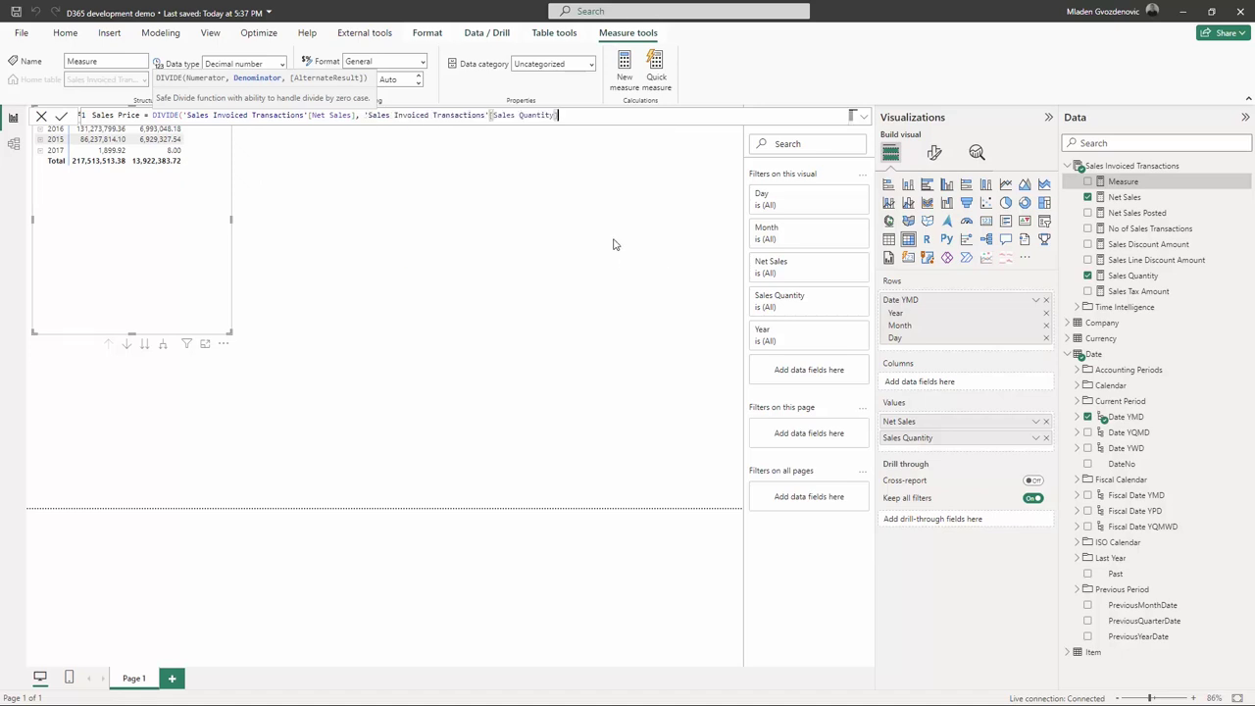
type(")")
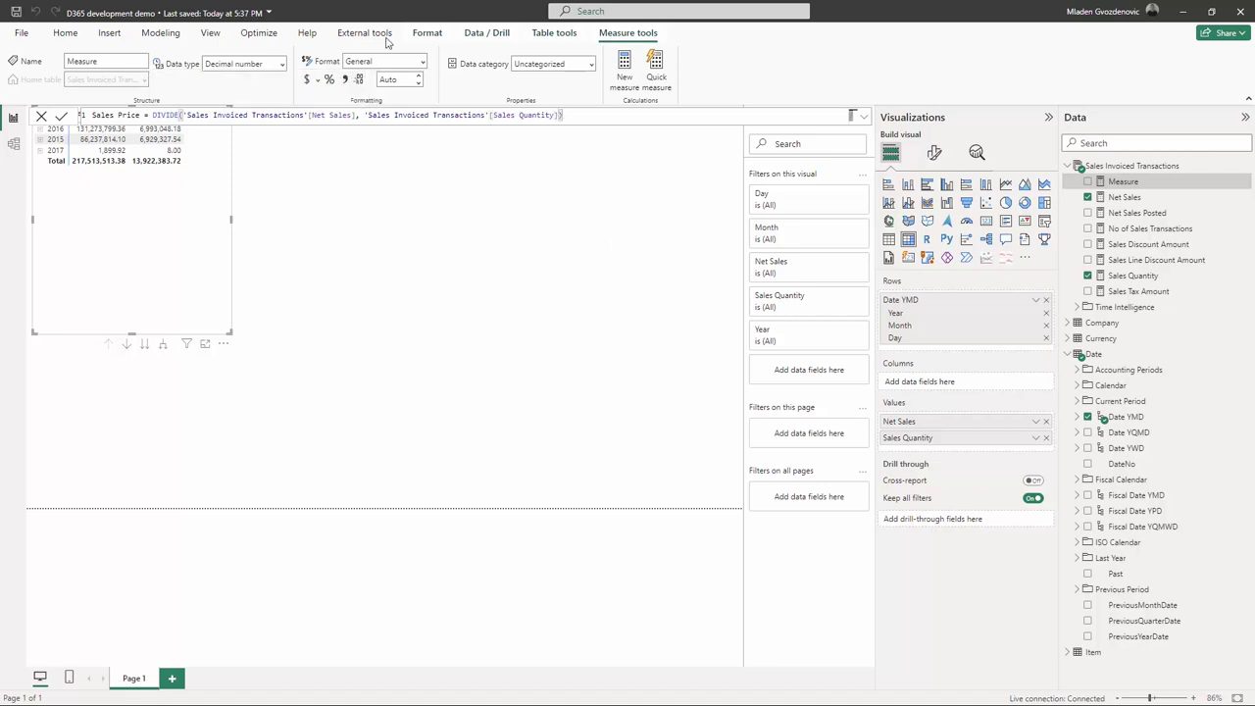
left_click(59, 116)
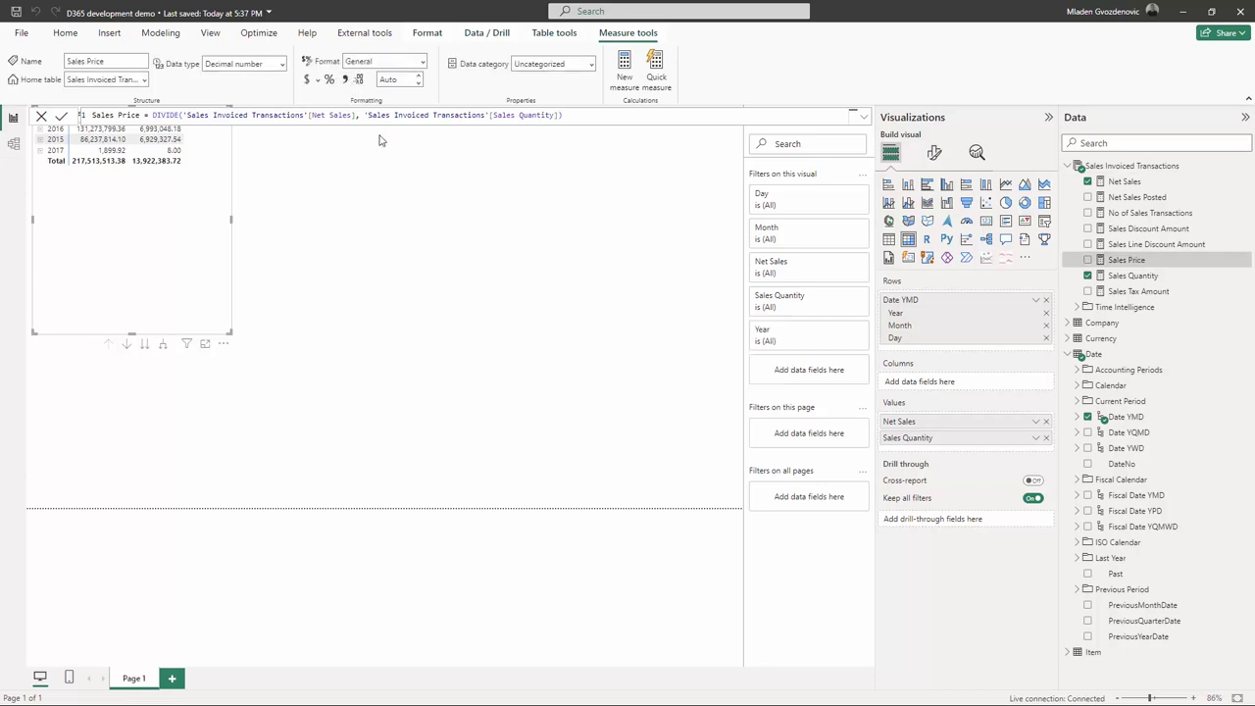
Format Sales Price with two decimals and add it as an enlarged table column, totalling 15.62
left_click(344, 79)
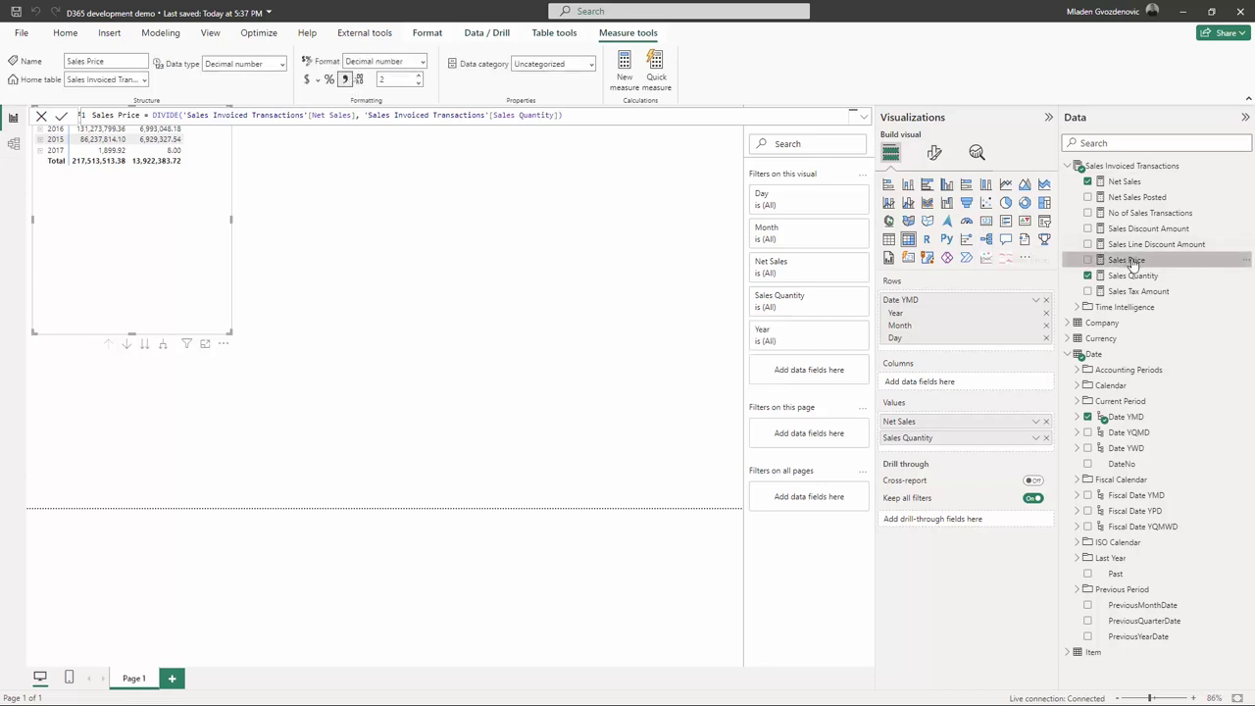
left_click_drag(1132, 263, 980, 446)
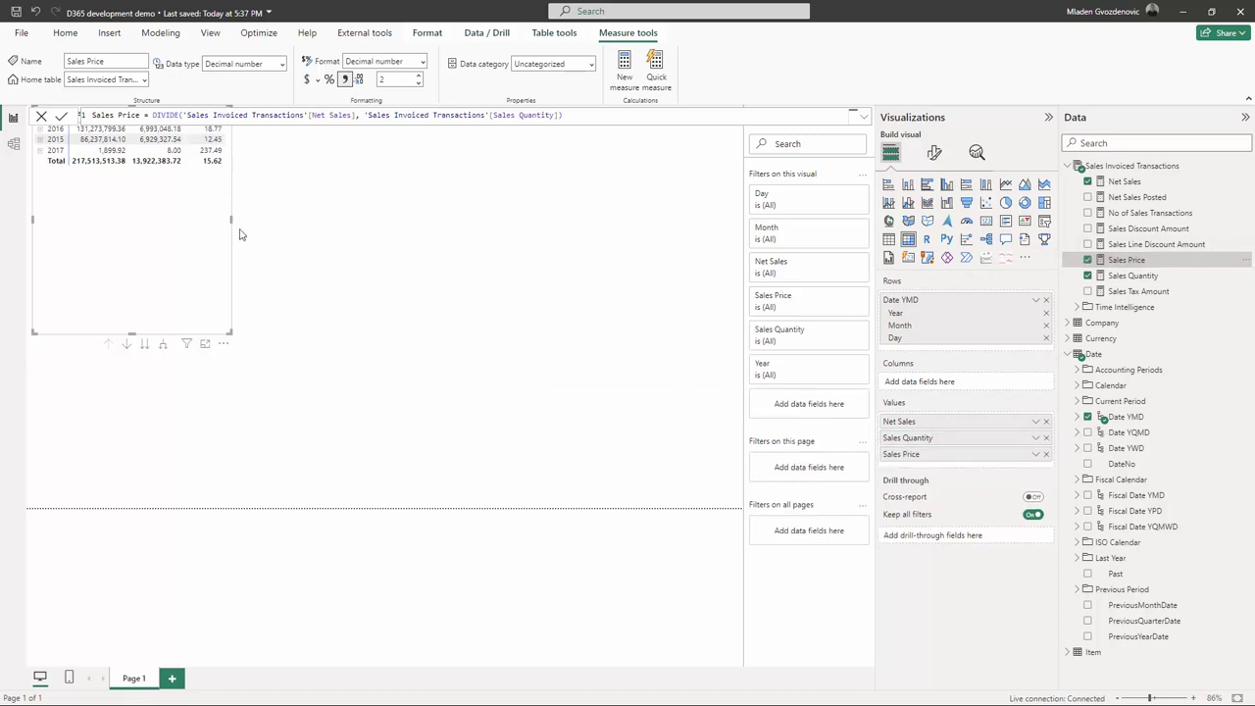
left_click_drag(232, 221, 248, 225)
left_click_drag(128, 333, 93, 392)
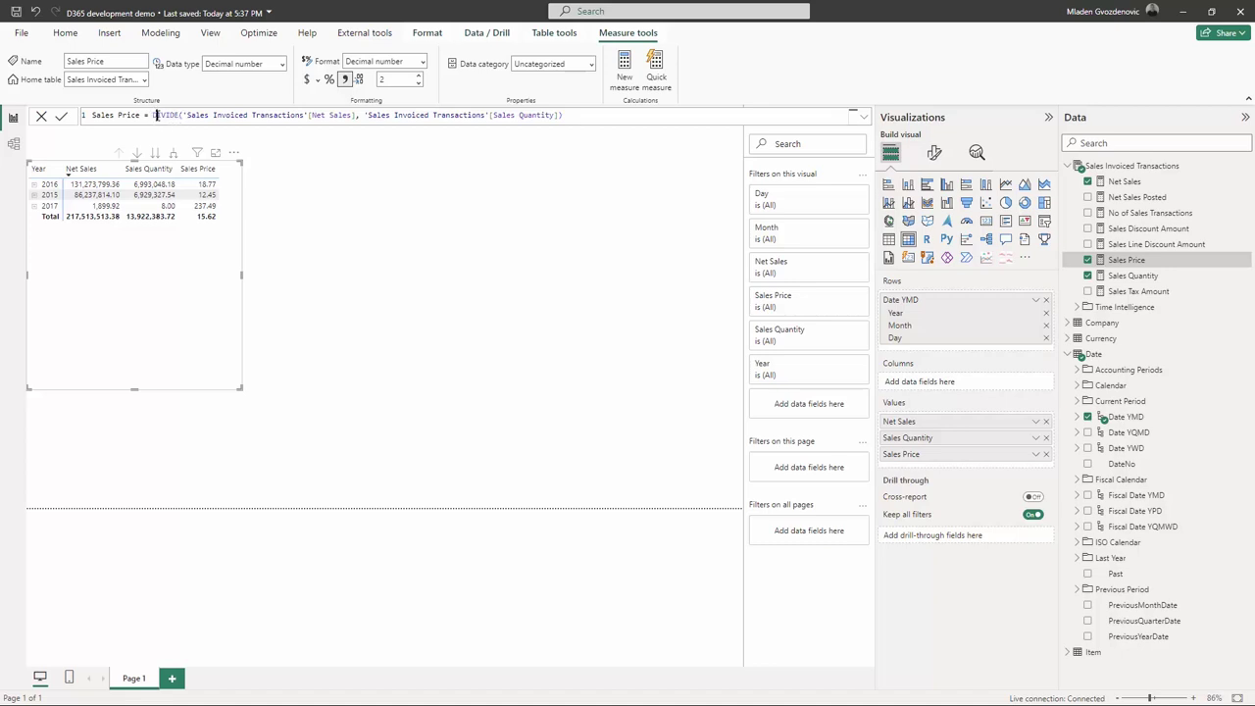
Copy the DIVIDE expression from the formula bar and switch to BI4Dynamics AX
double_click(157, 114)
key("shift+End")
key("ctrl+c")
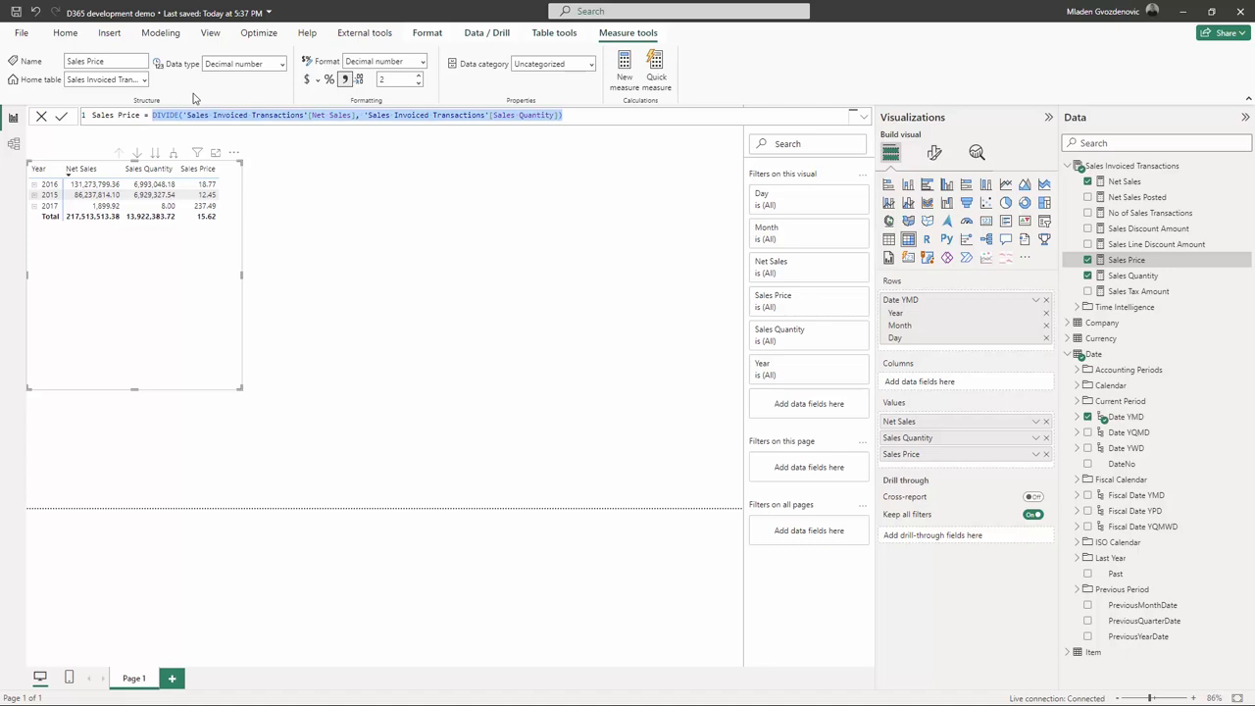
key("alt+Tab")
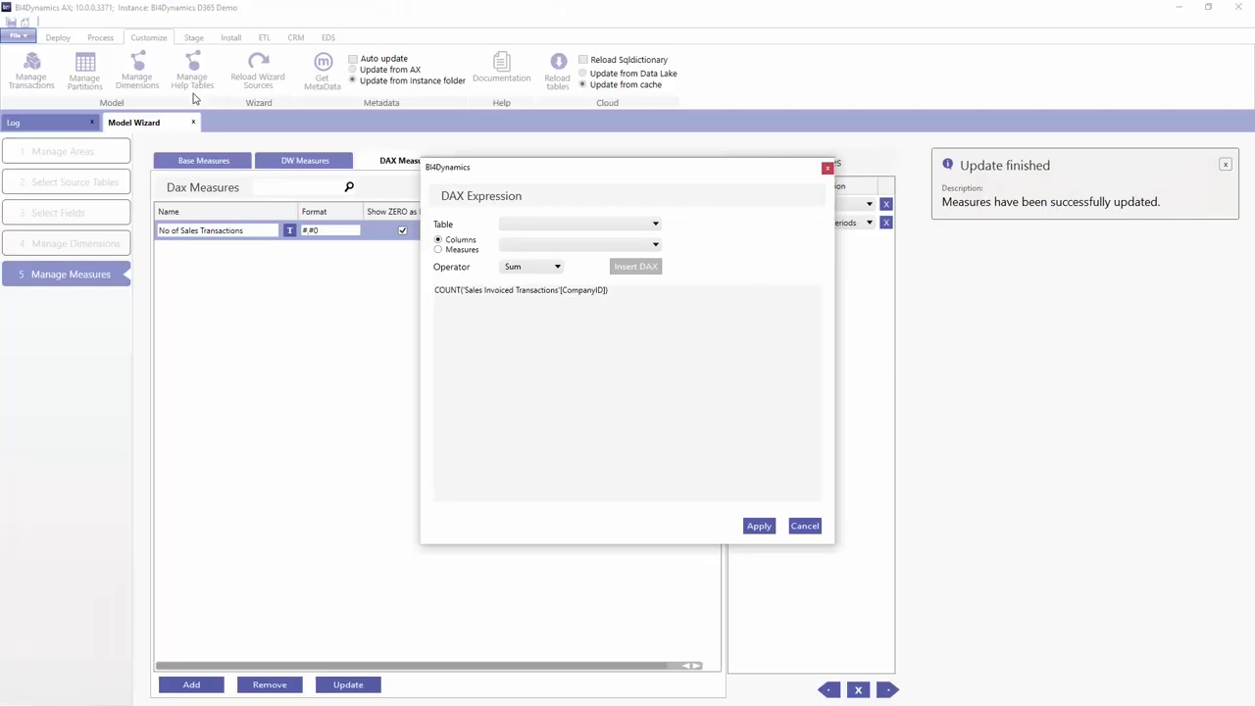
Close the old expression window and add a DAX measure named Sales Price
left_click(826, 168)
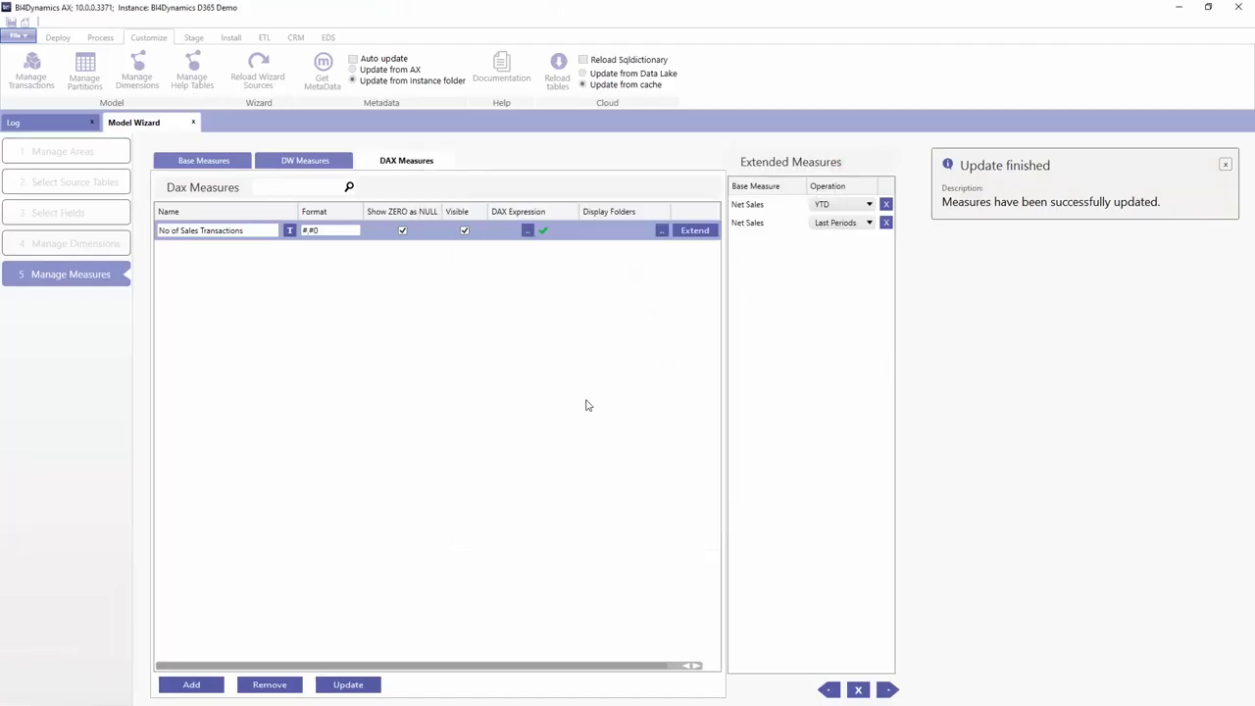
left_click(191, 684)
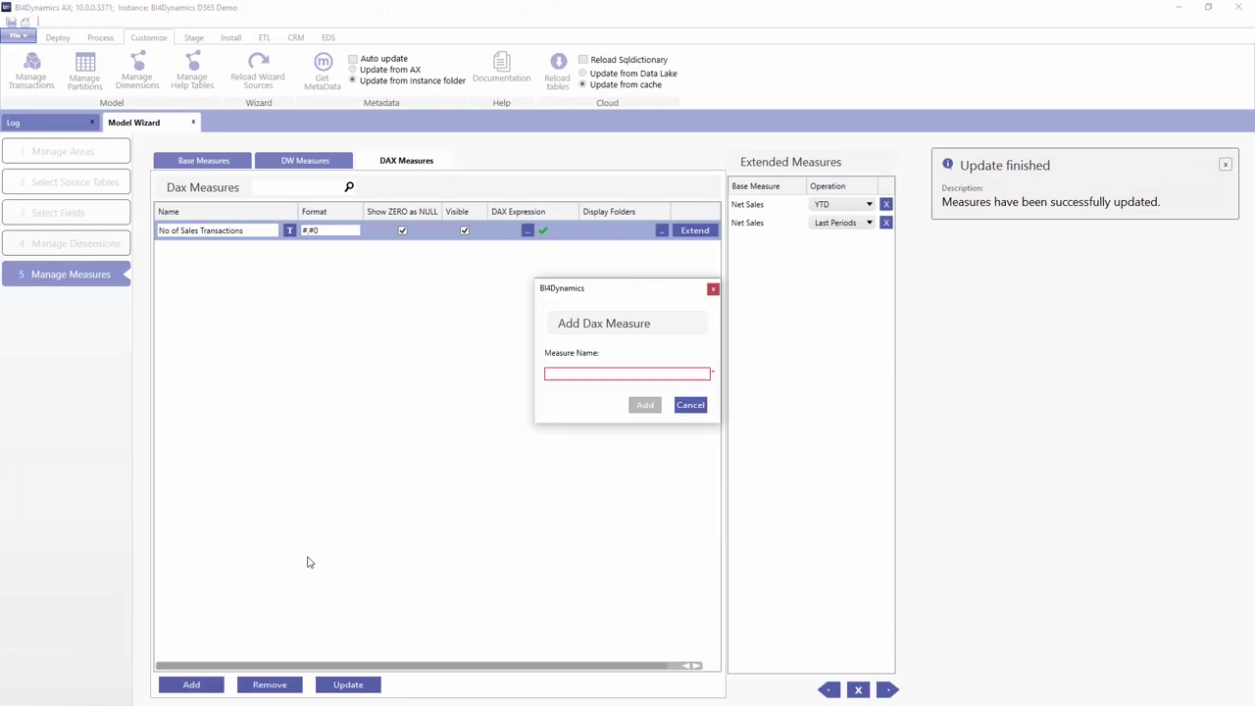
left_click(557, 374)
type("Sales Price")
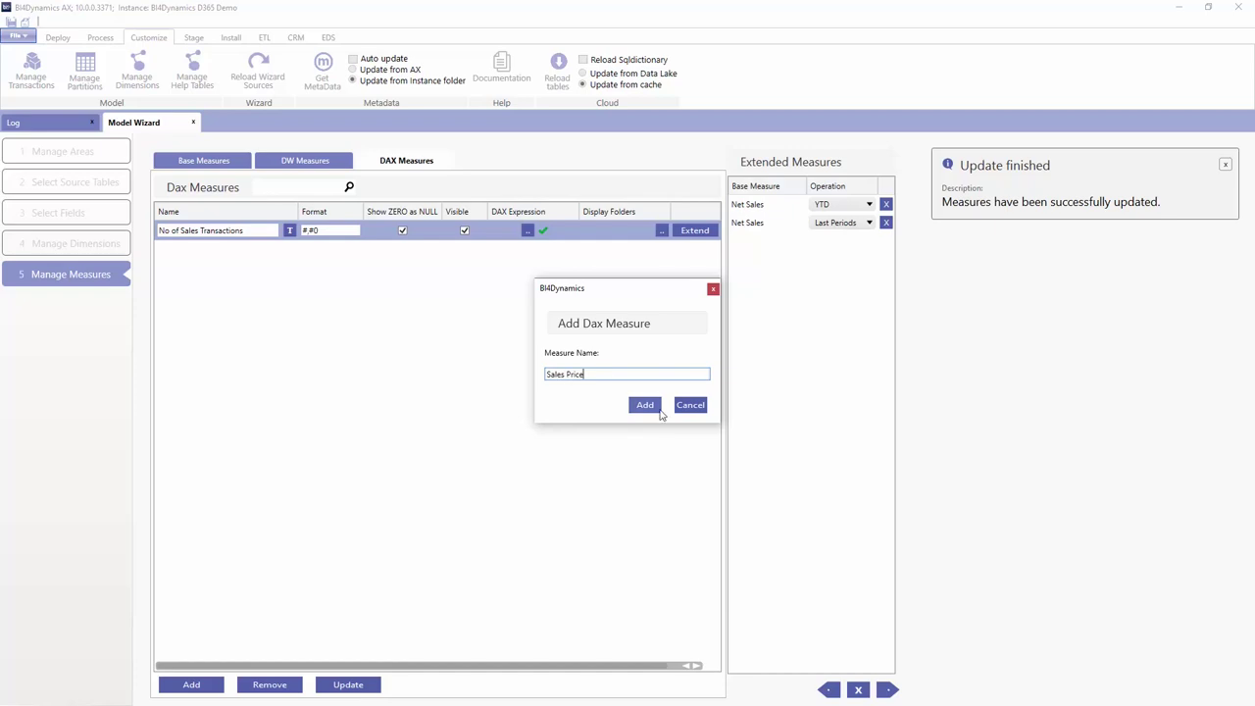
left_click(652, 408)
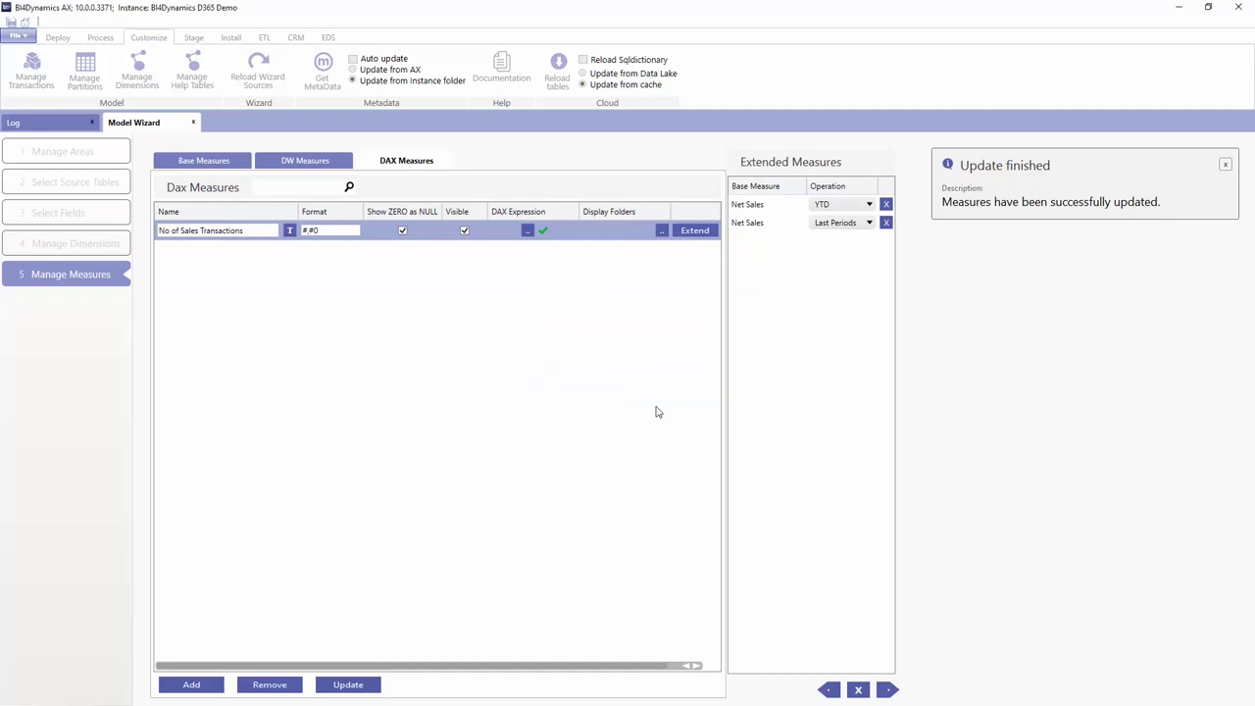
Paste the DIVIDE expression into Sales Price, apply it, and mark it for immediate update
left_click(662, 251)
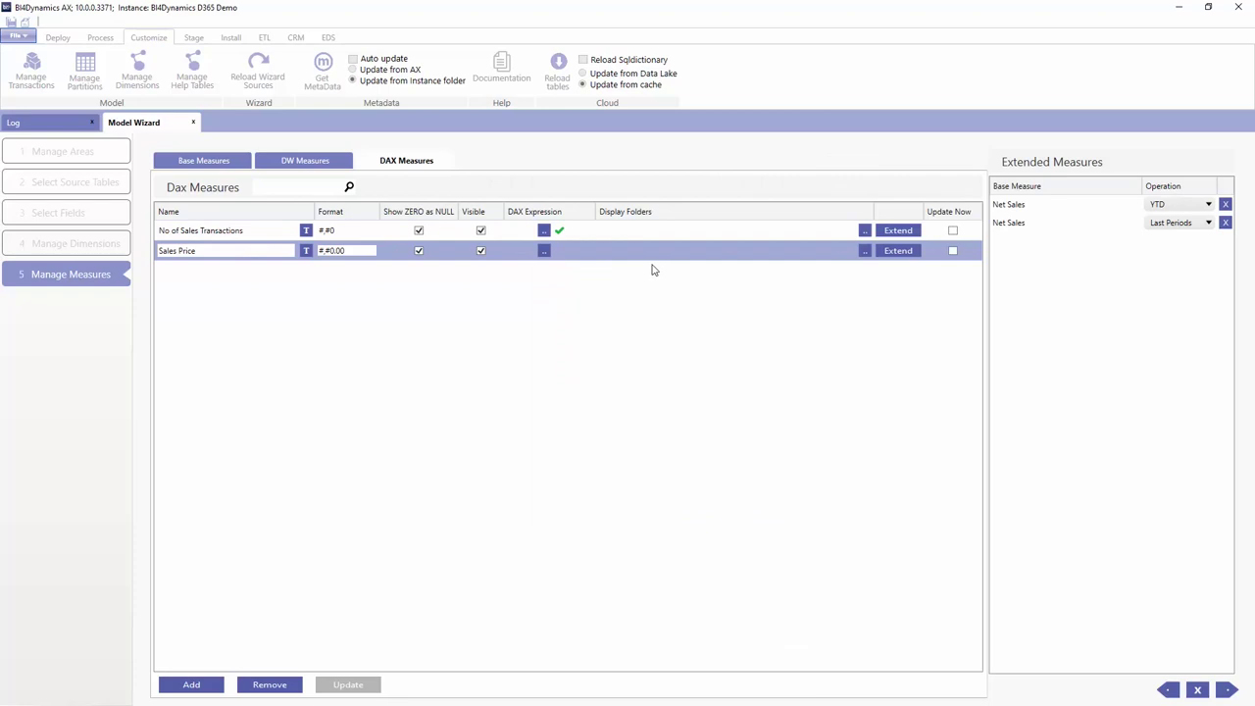
left_click(544, 251)
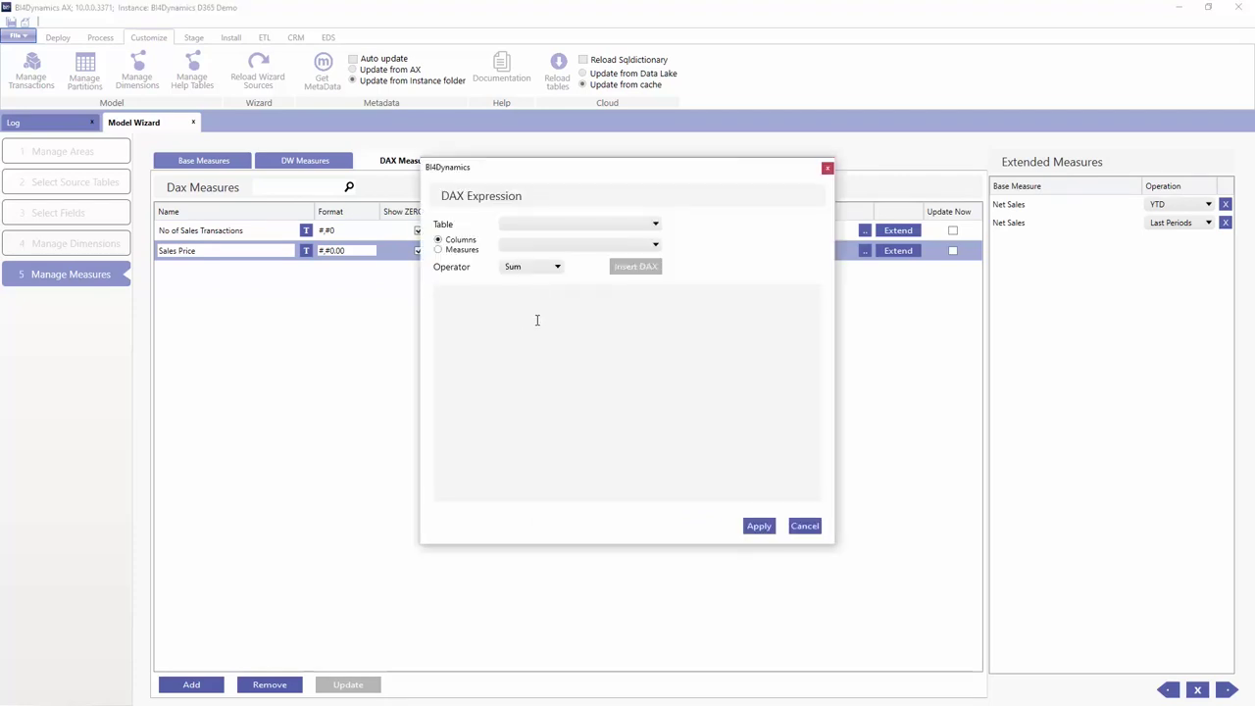
key("ctrl+v")
left_click(758, 527)
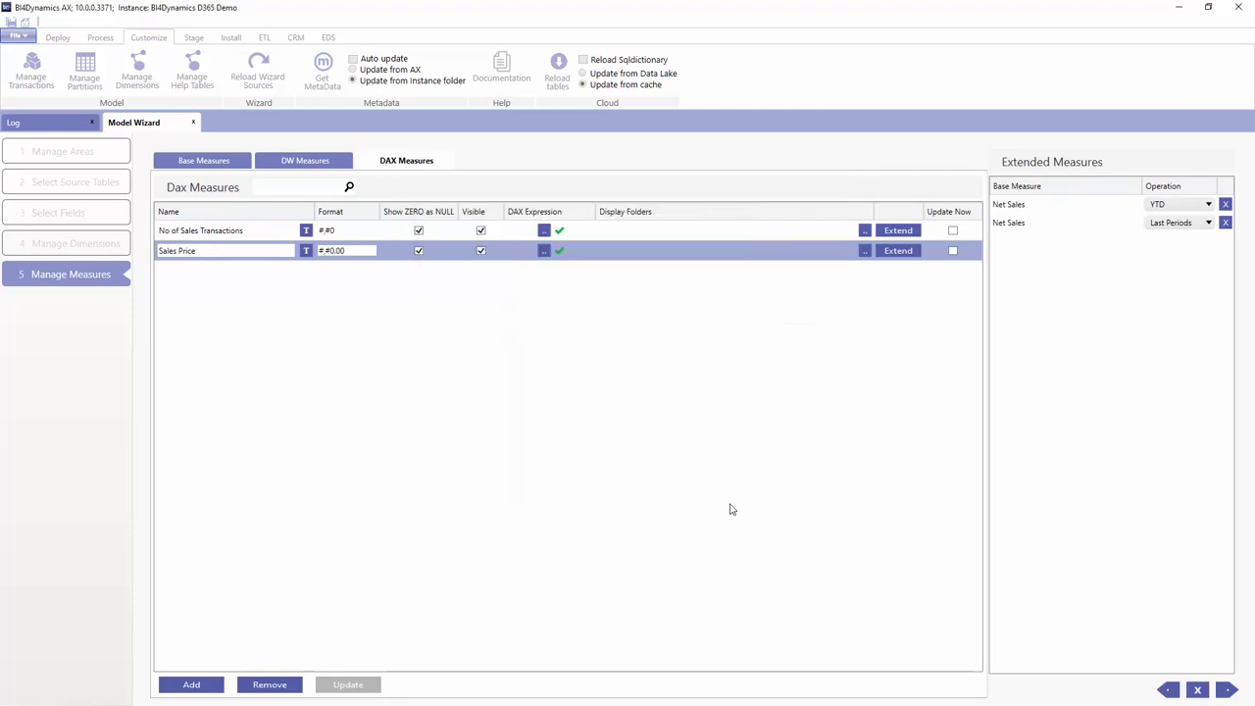
left_click(952, 251)
Deploy the Sales Price measure to the model and go to Power BI's Home commands to refresh
left_click(348, 685)
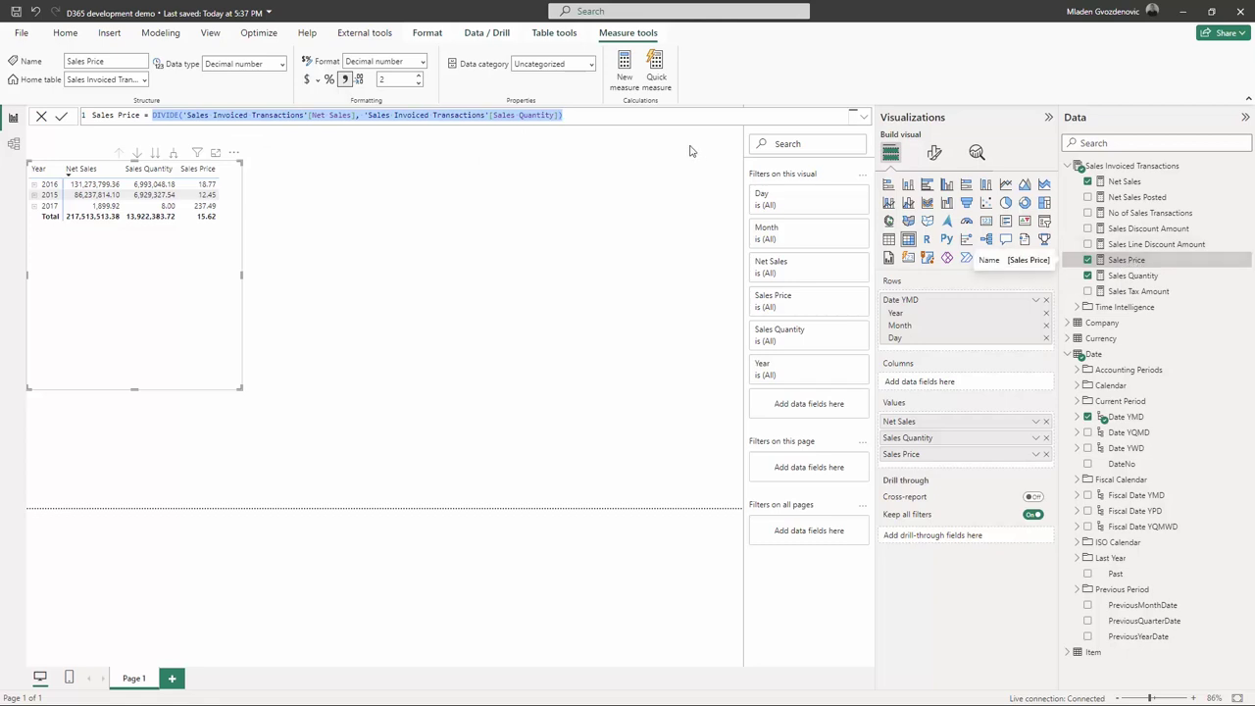
left_click(70, 35)
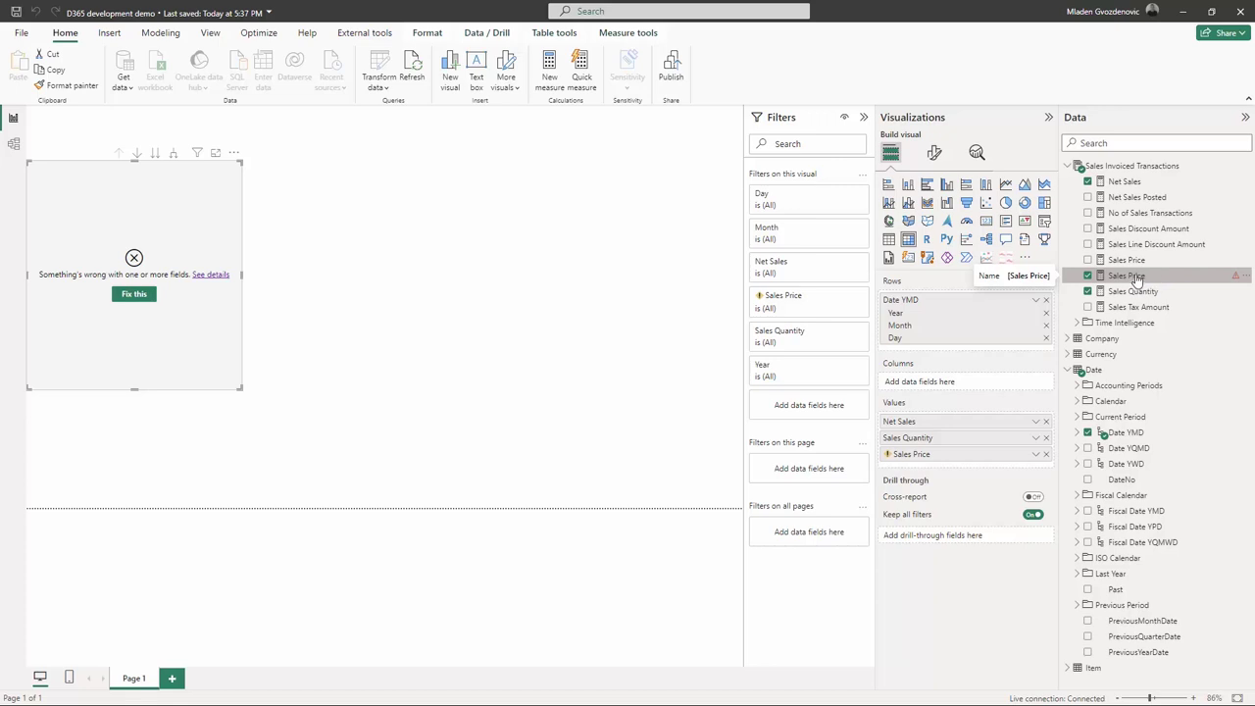
Dismiss the rendering error and rename the local measure to Sales Price2
left_click(1235, 277)
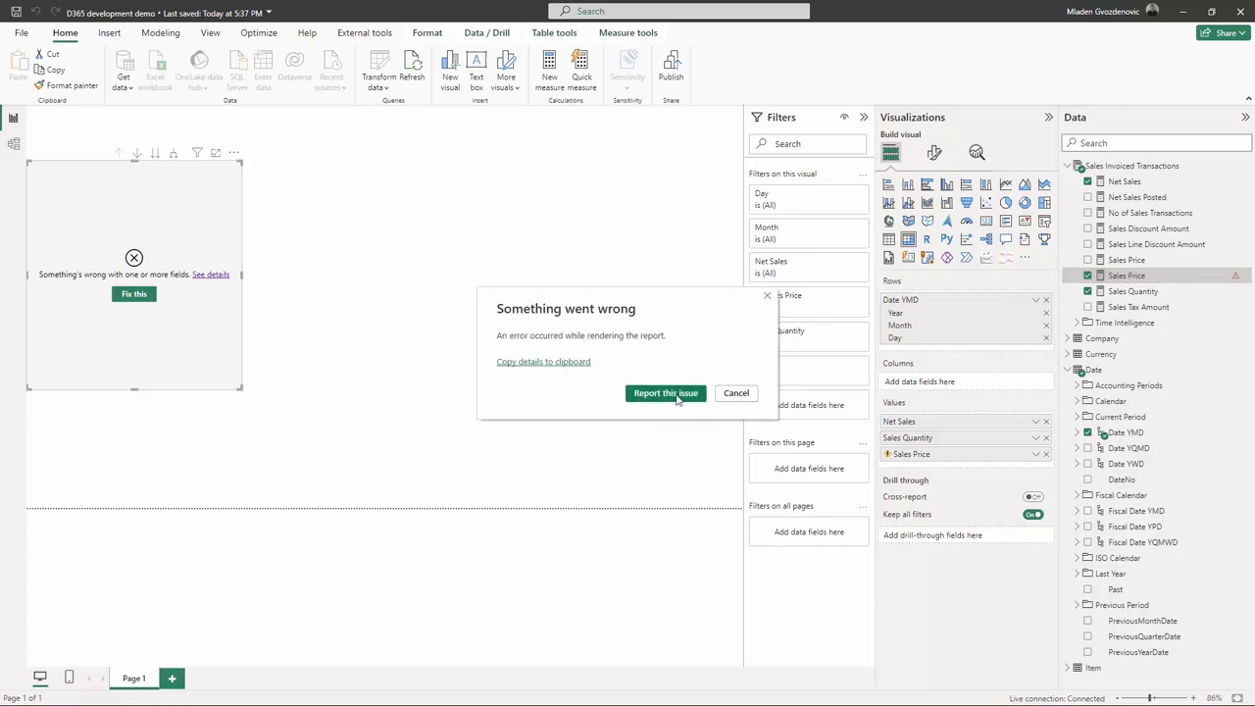
left_click(768, 297)
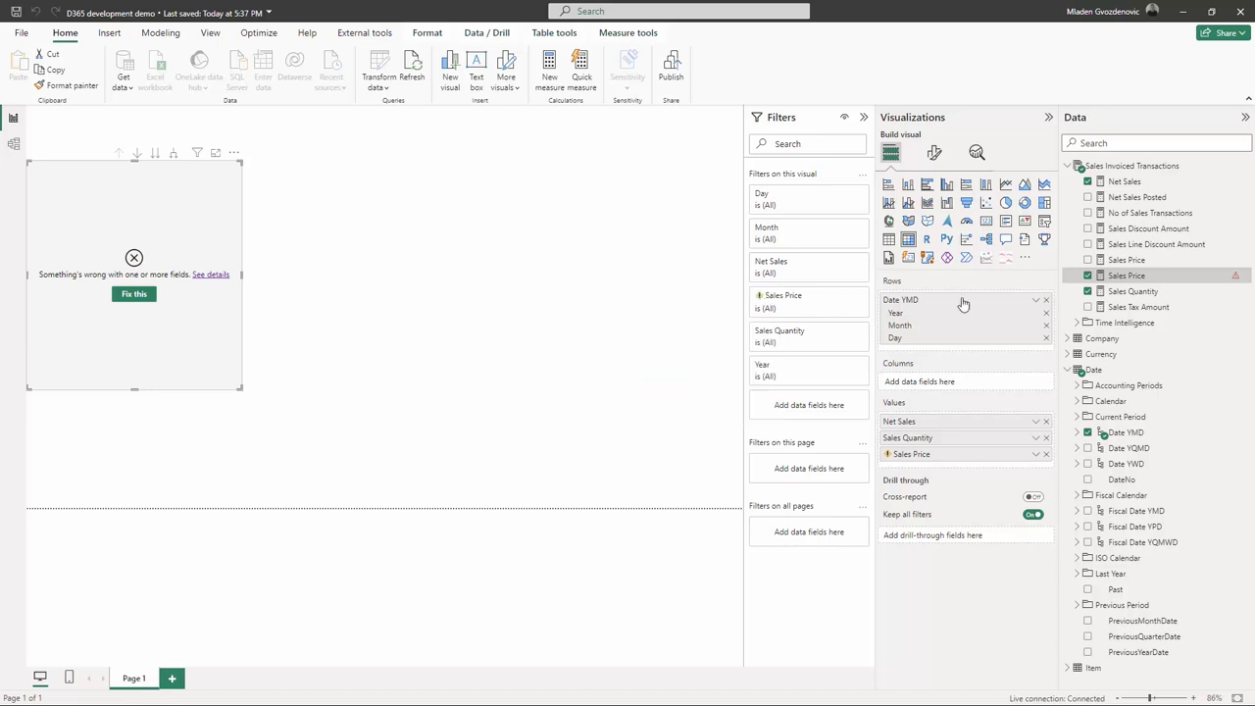
double_click(1134, 277)
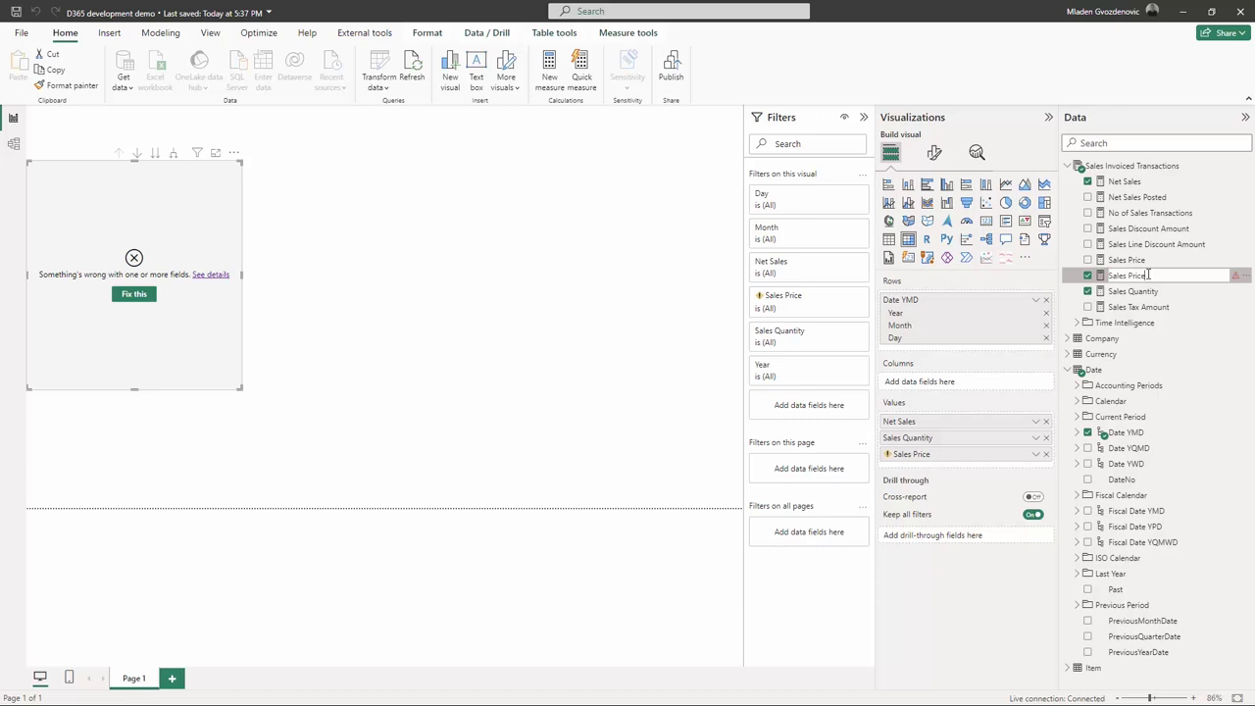
type("2")
key("Return")
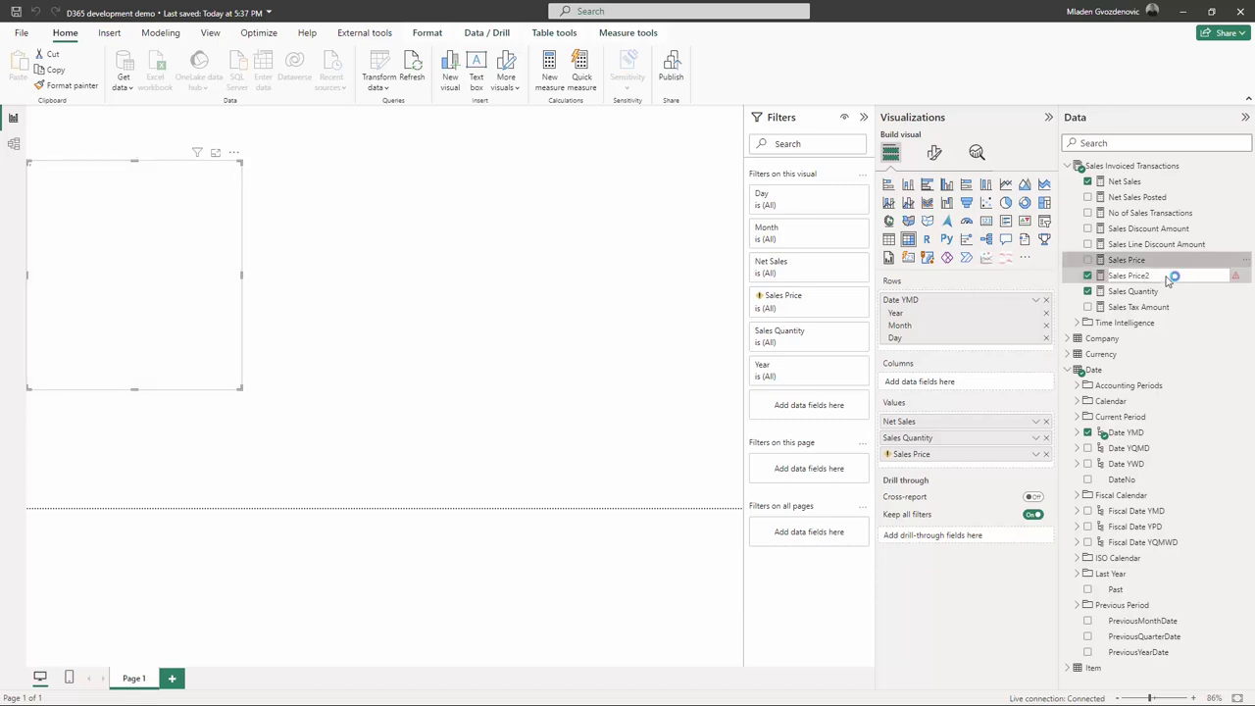
Add the model's Sales Price to the table and widen it to compare with Sales Price2 at 15.62
right_click(1165, 277)
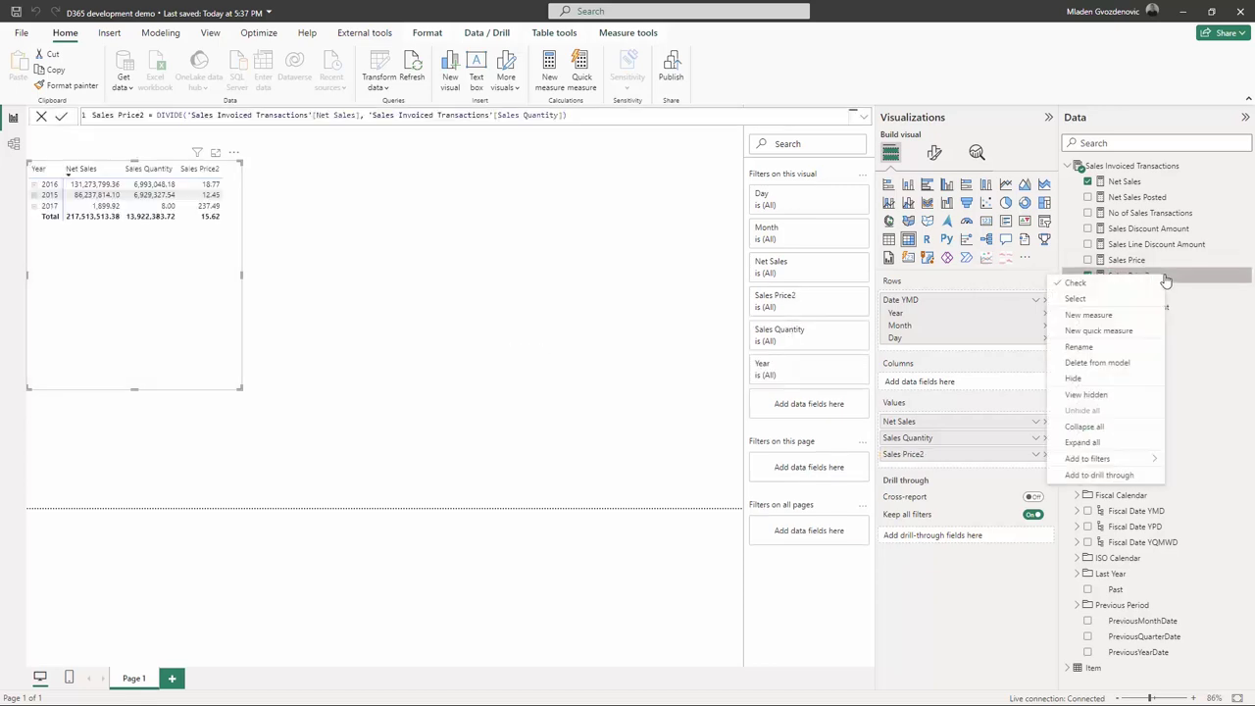
left_click(1087, 259)
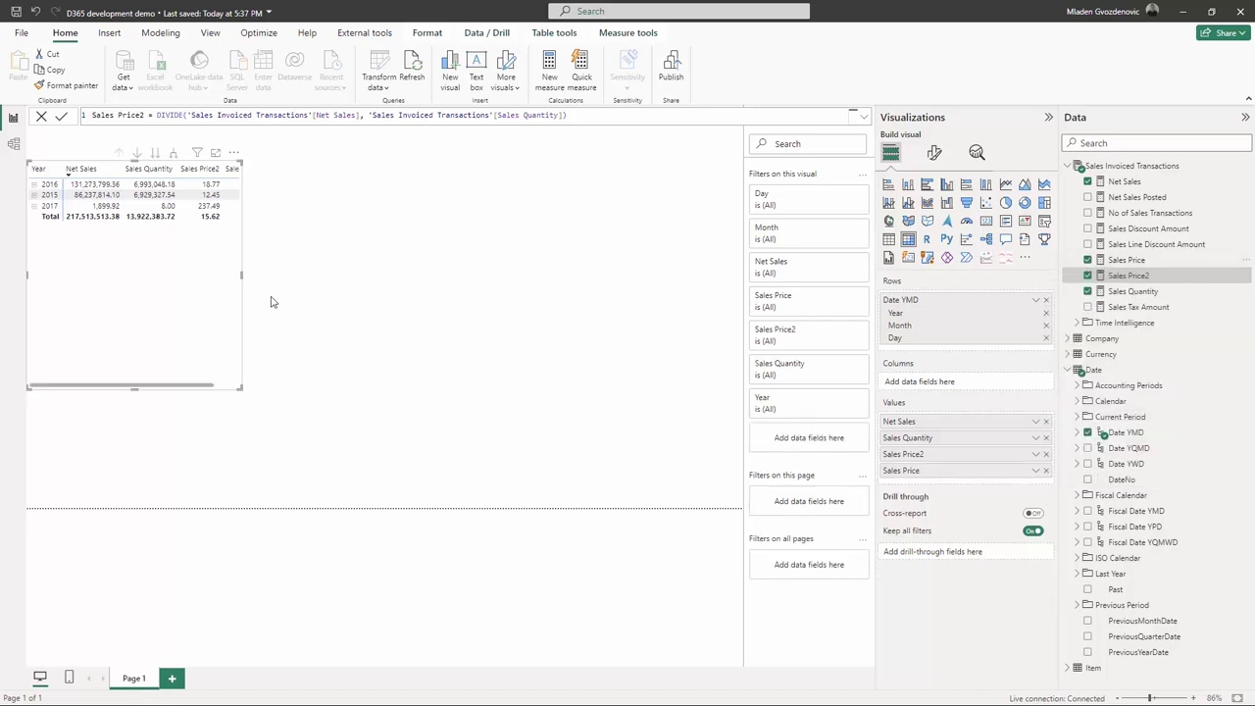
left_click_drag(245, 281, 303, 283)
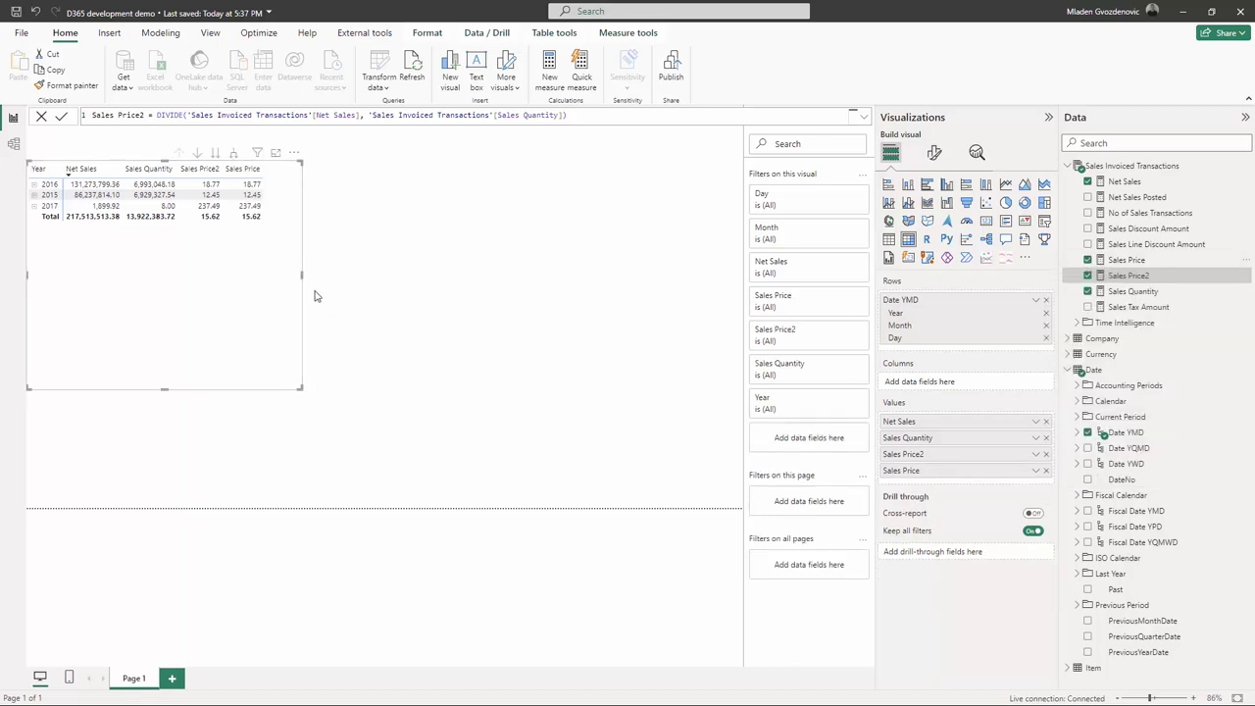
Delete the local Sales Price2 measure from the model
right_click(1155, 277)
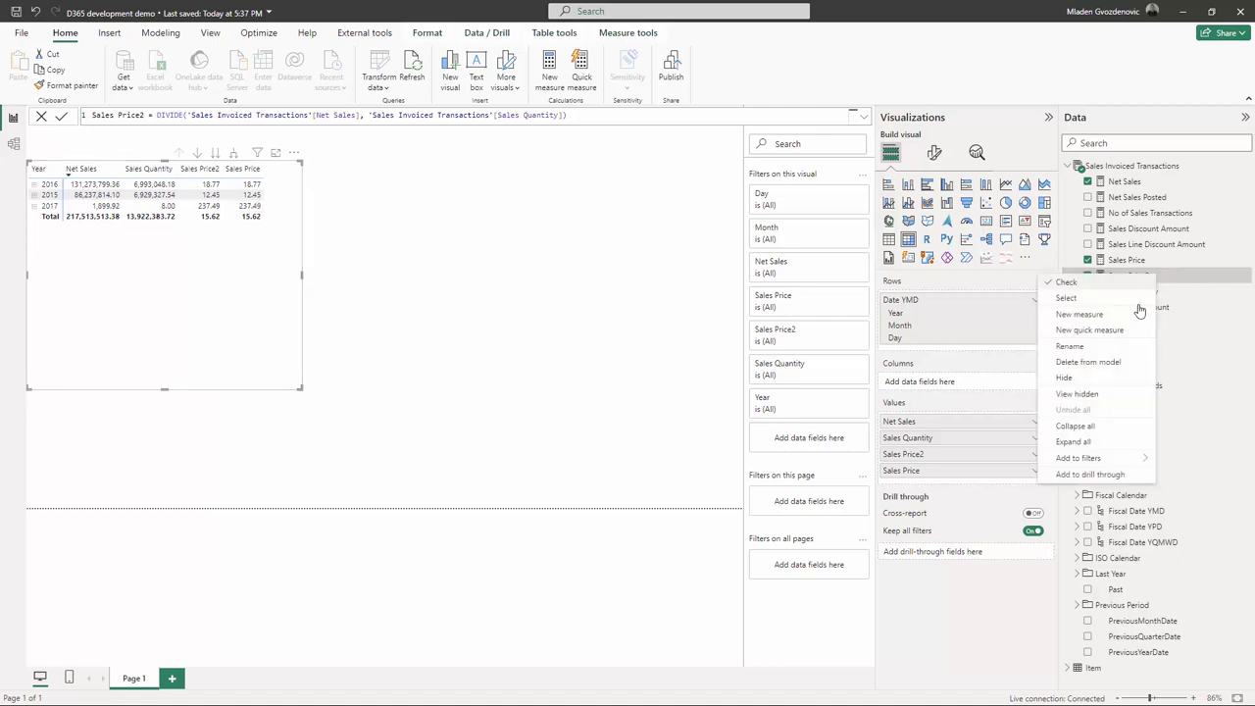
left_click(1108, 363)
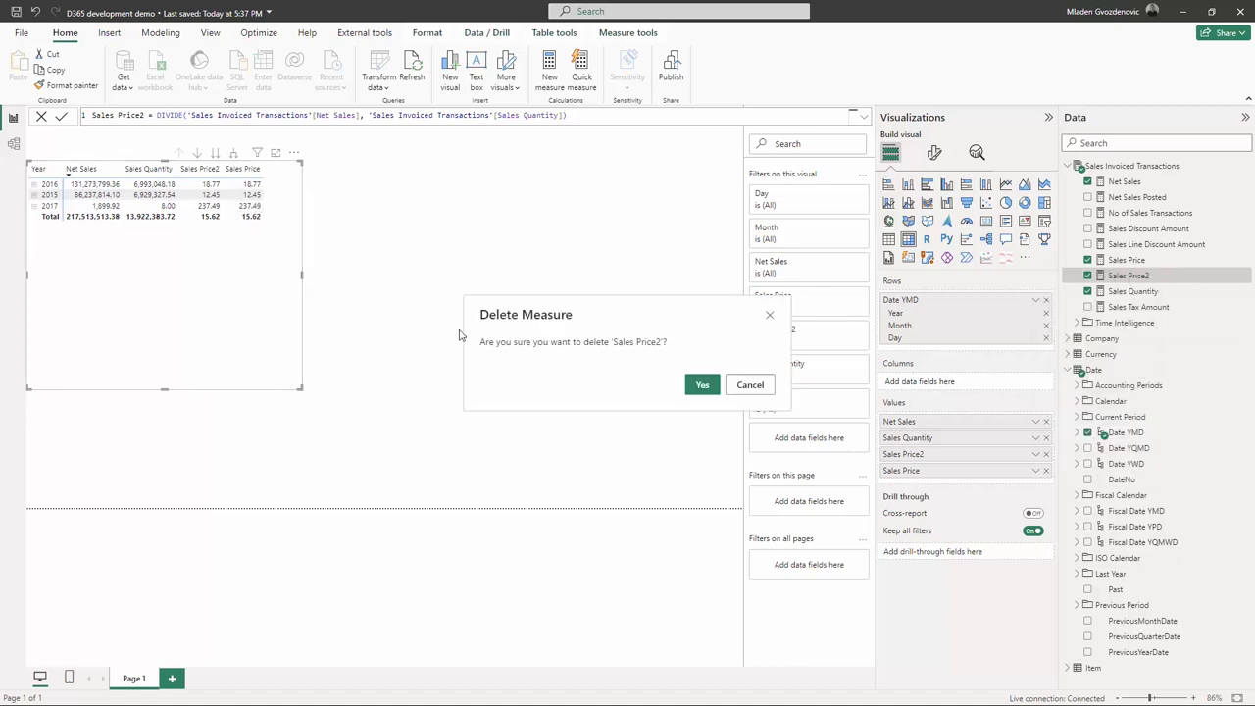
left_click(701, 384)
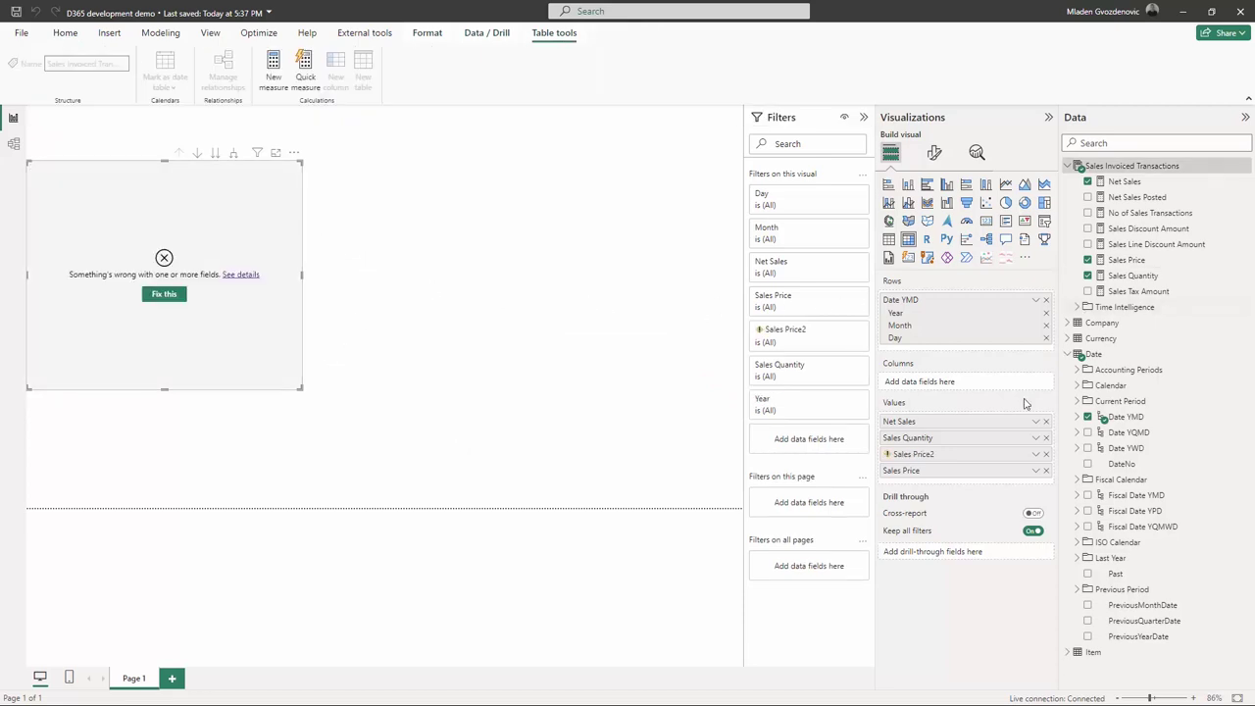
Remove the broken Sales Price2 field from the table and inspect the Sales Price measure
left_click(1045, 454)
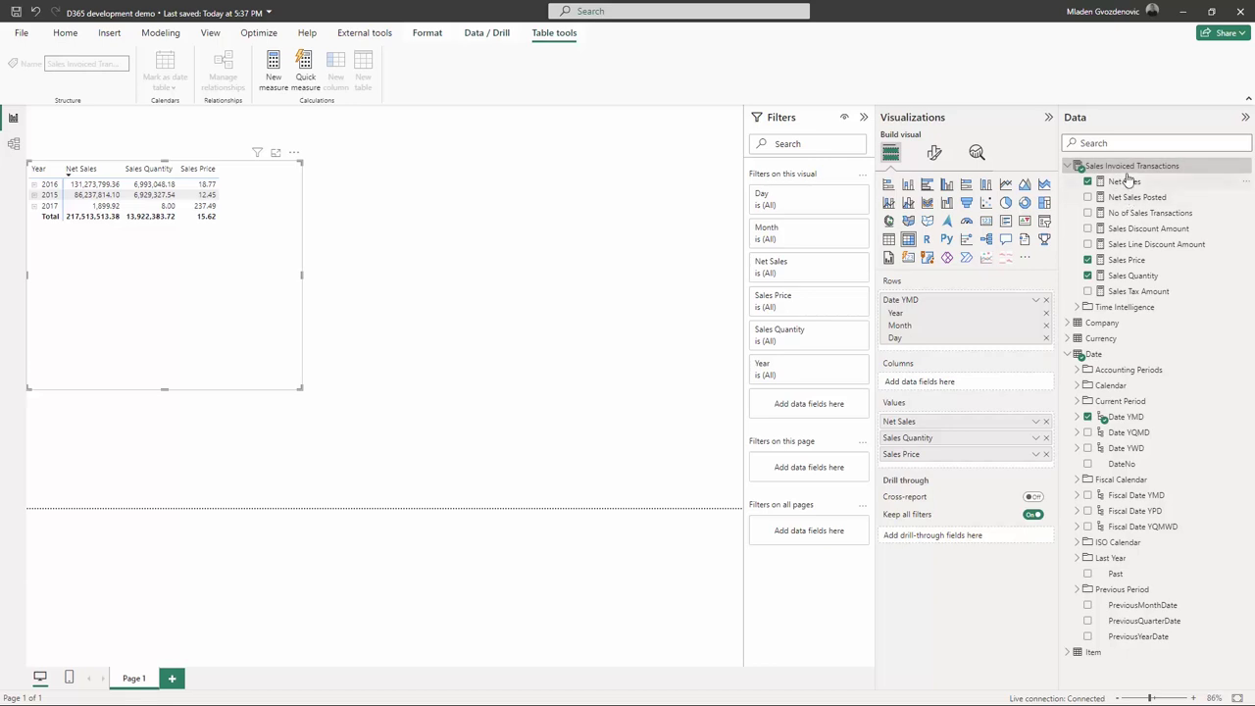
left_click(1135, 261)
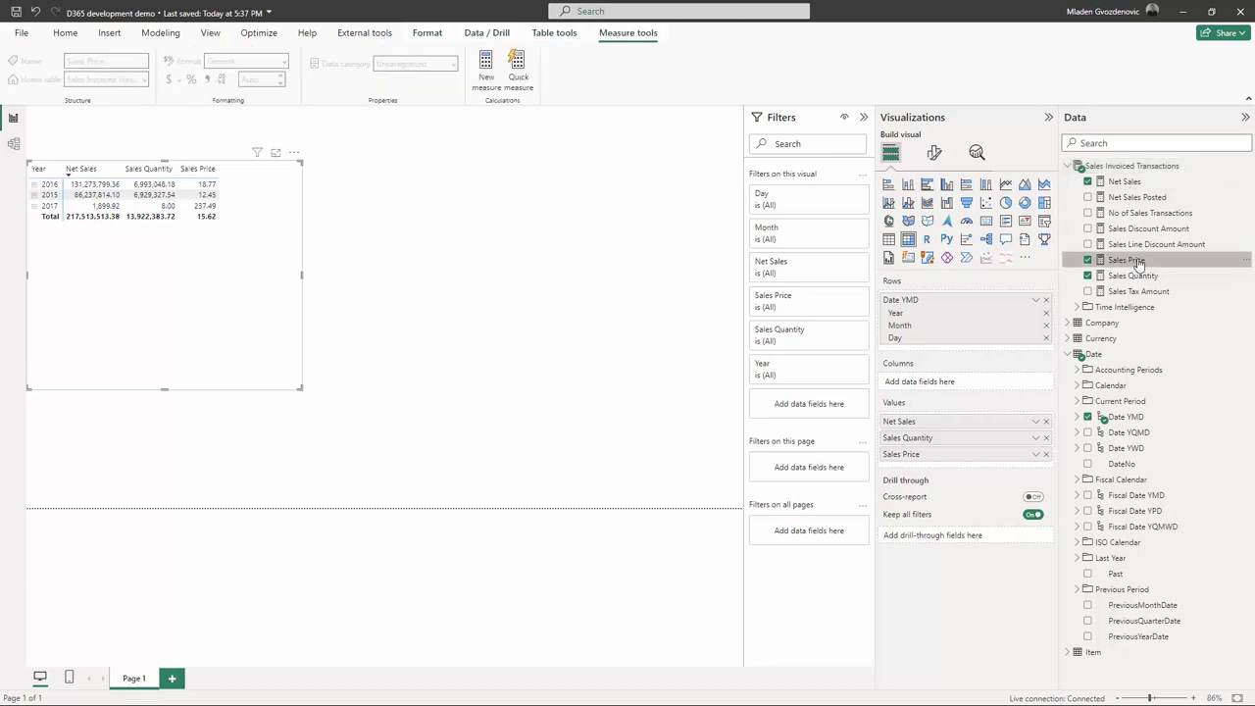
mouse_move(1137, 263)
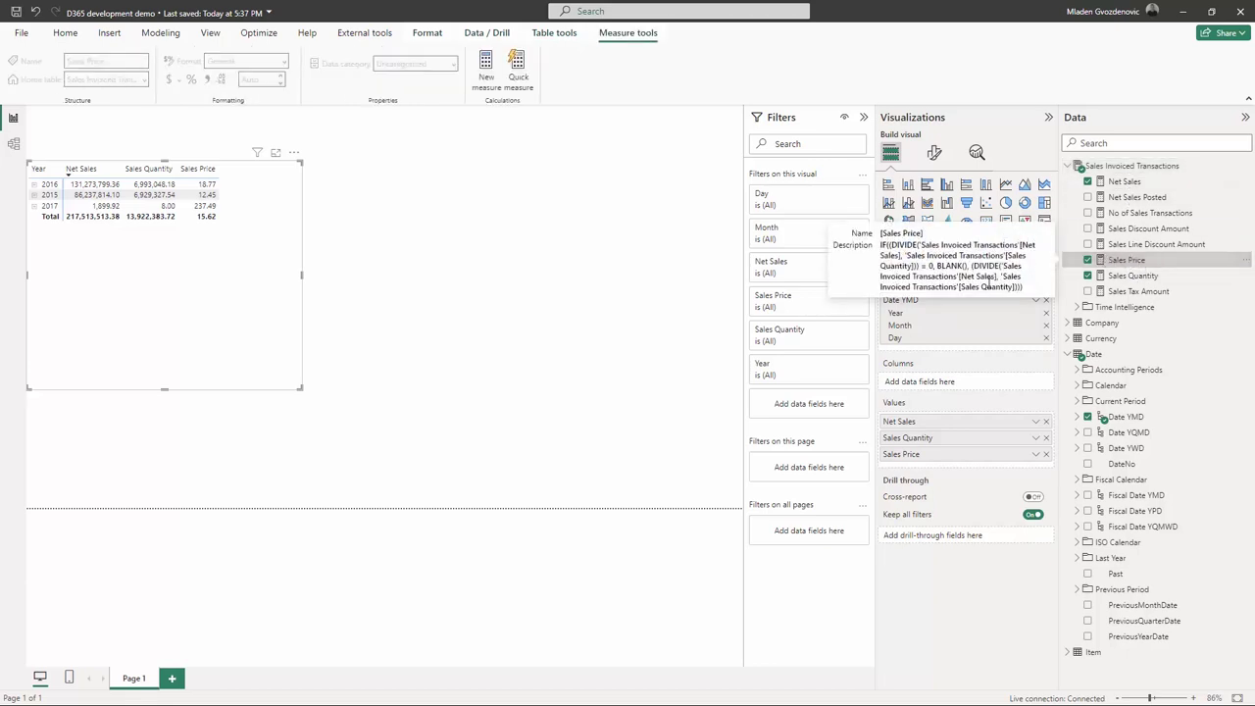
Inspect the DAX tooltips of Sales Line Discount Amount and No of Sales Transactions
left_click(1117, 244)
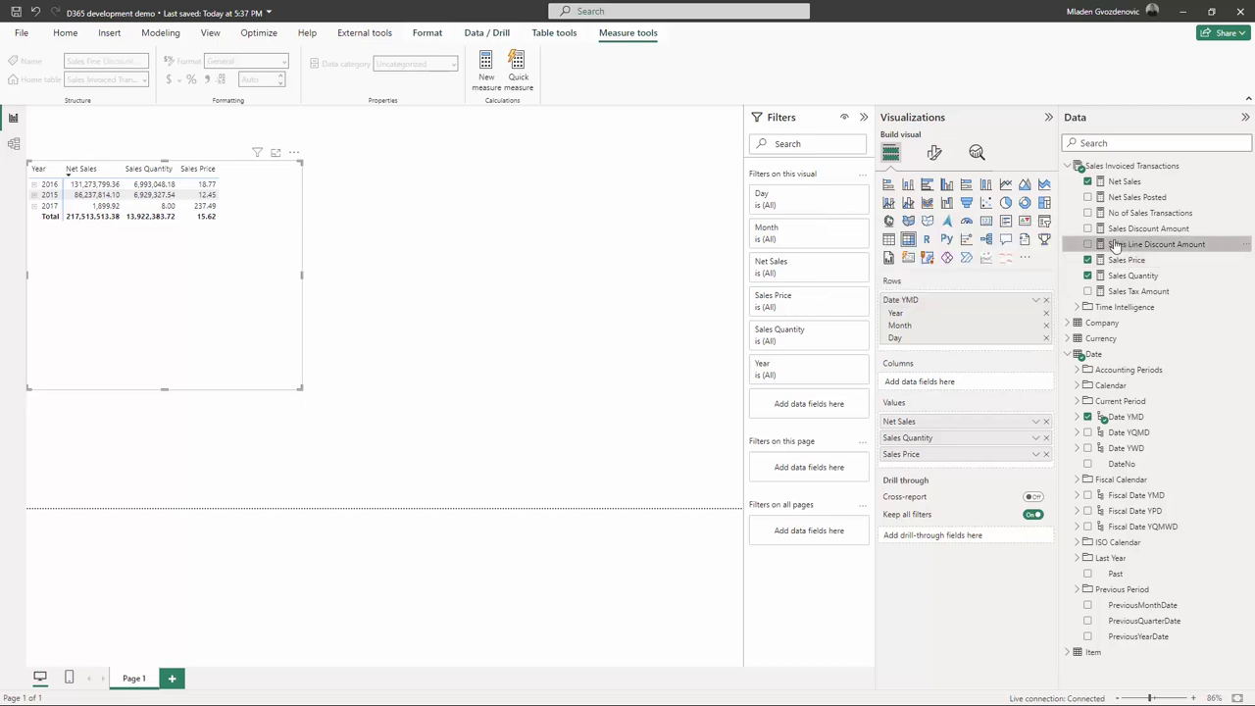
mouse_move(1106, 247)
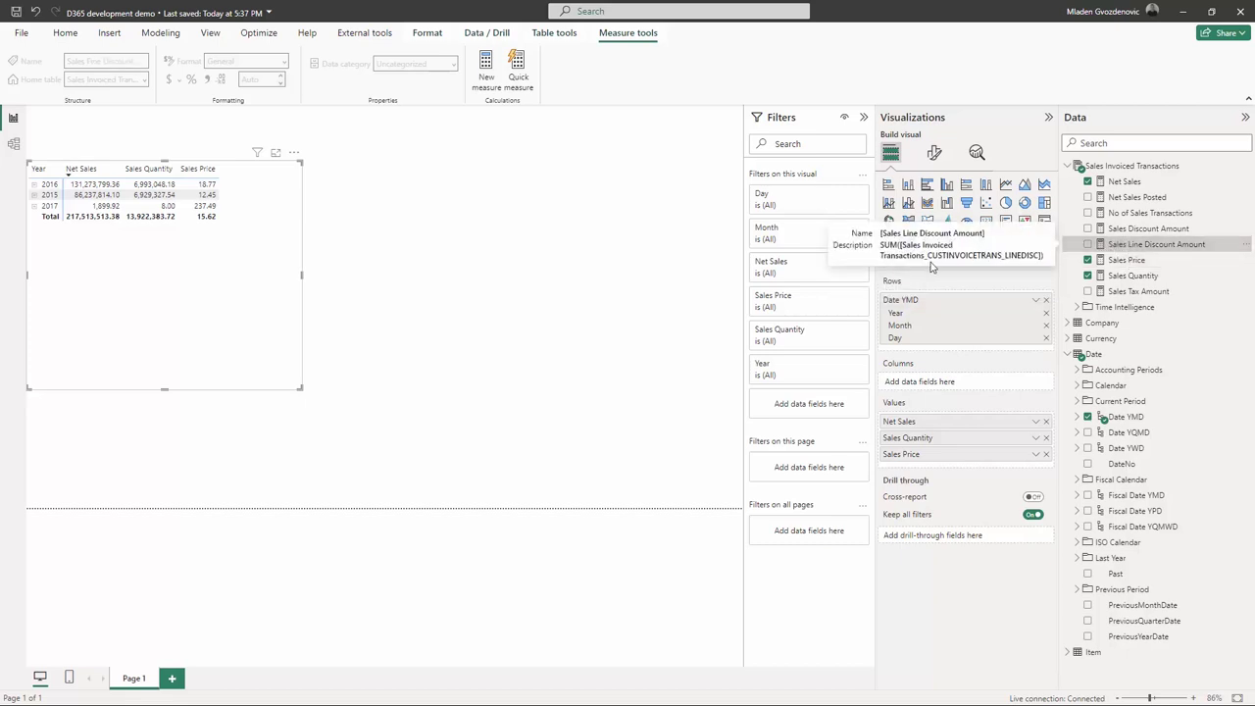
left_click(1121, 215)
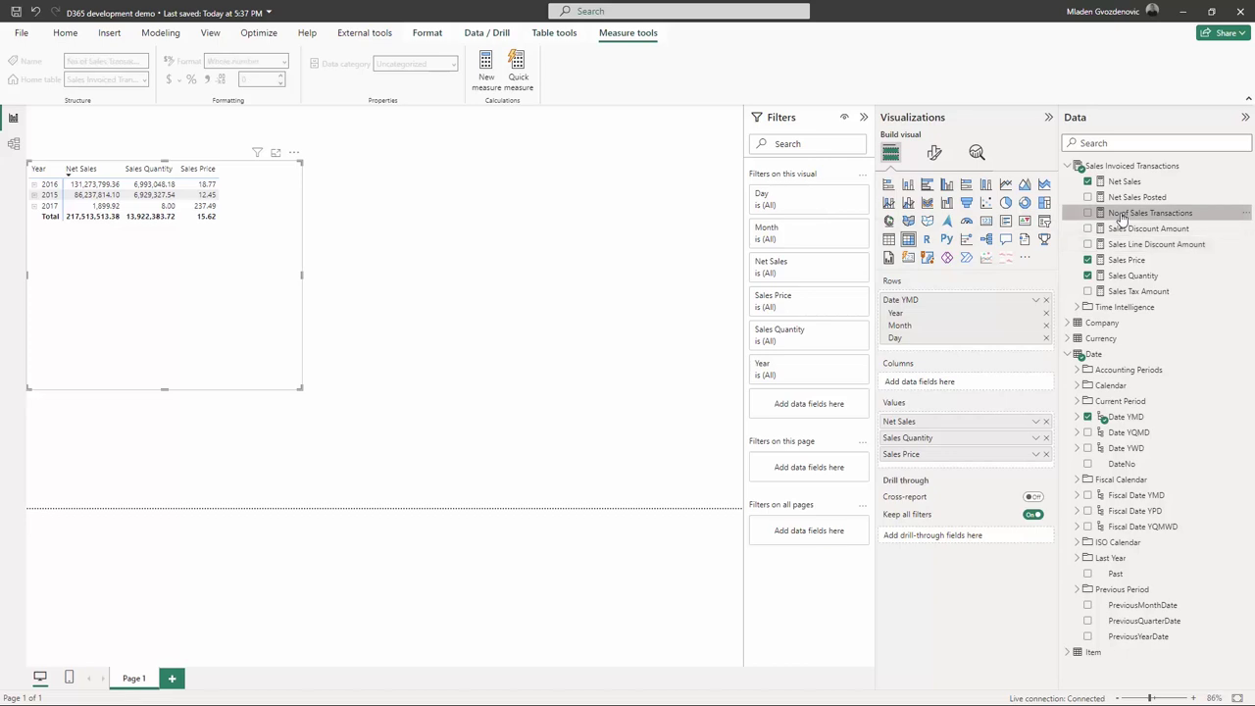
mouse_move(1118, 215)
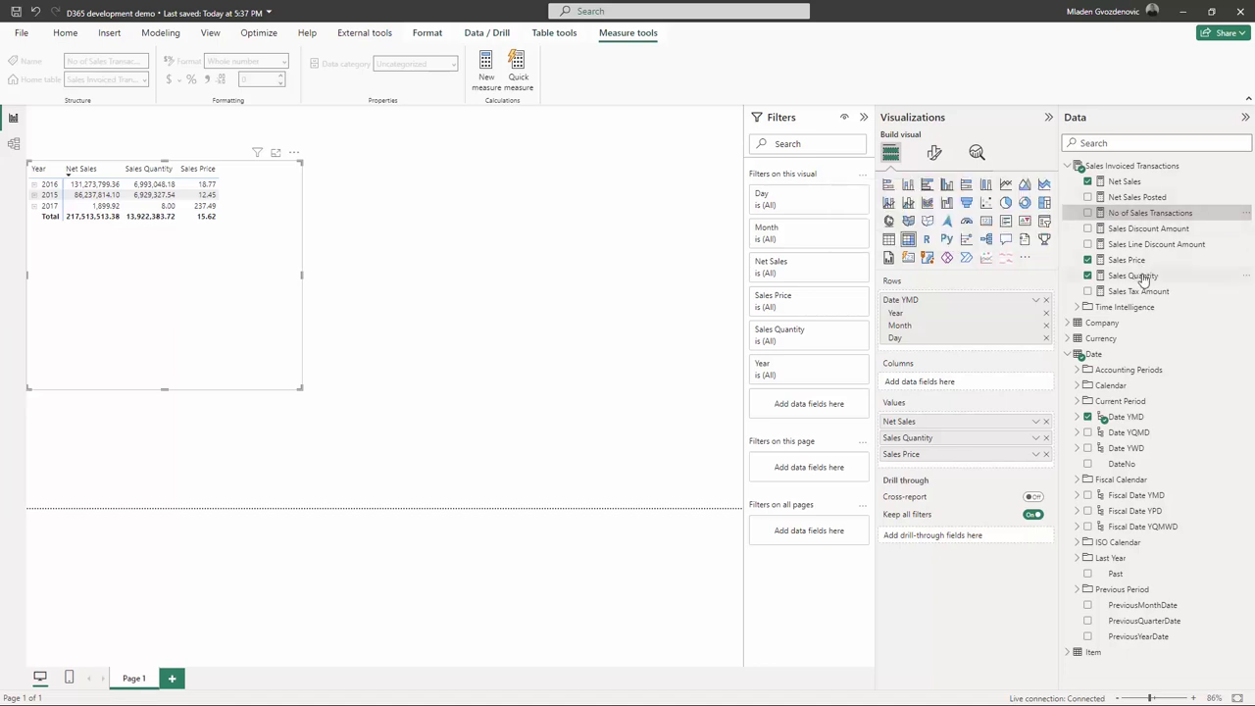
mouse_move(1143, 281)
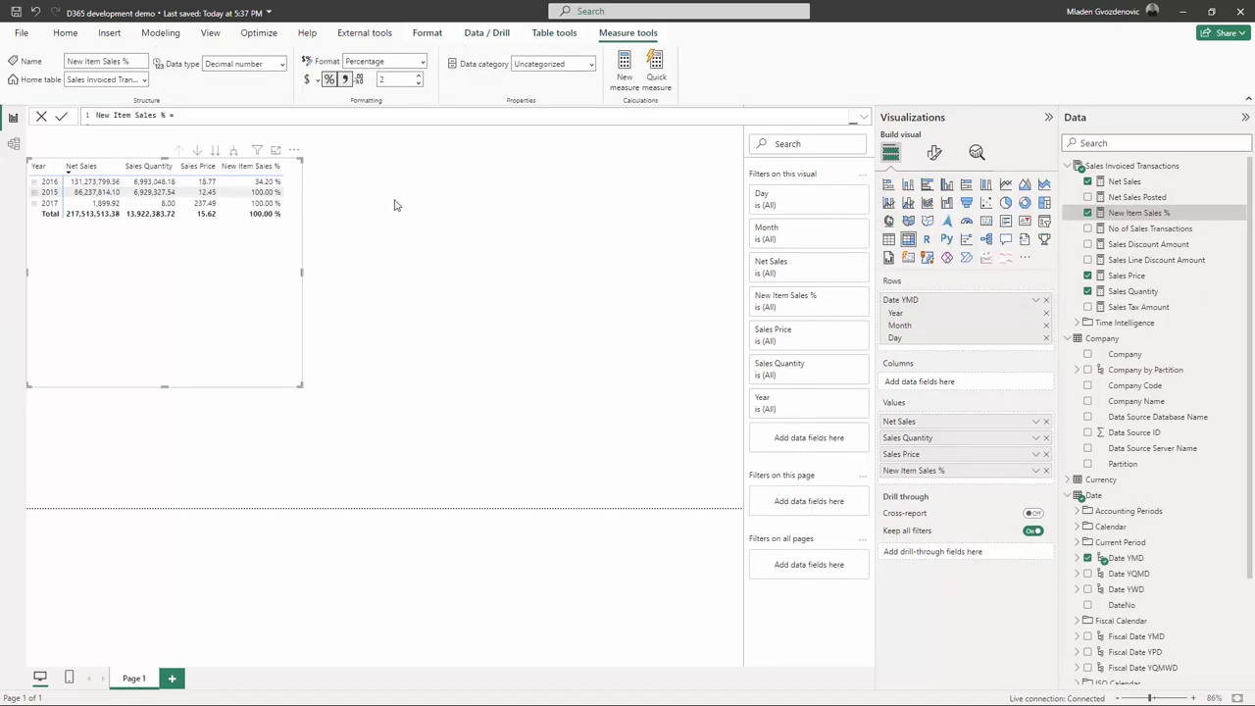
Expand the formula bar to review the 22-line New Item Sales % DAX and select lines 3–22
left_click(863, 118)
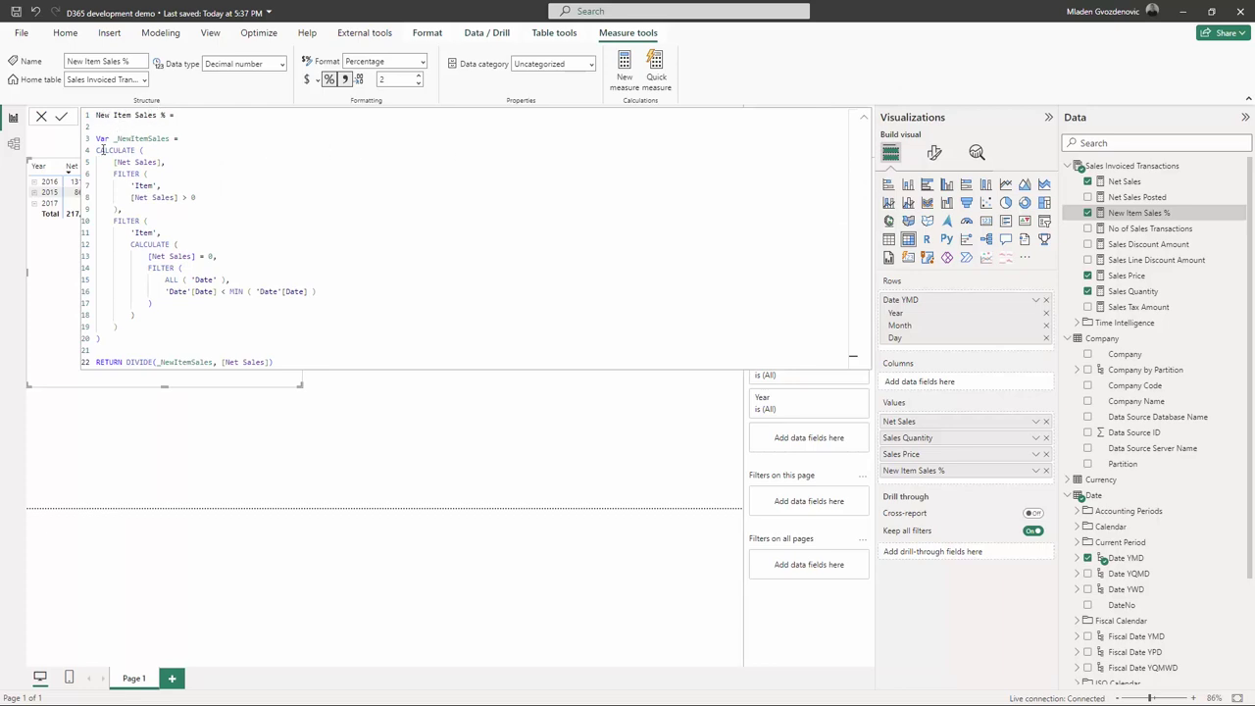
left_click_drag(97, 150, 168, 306)
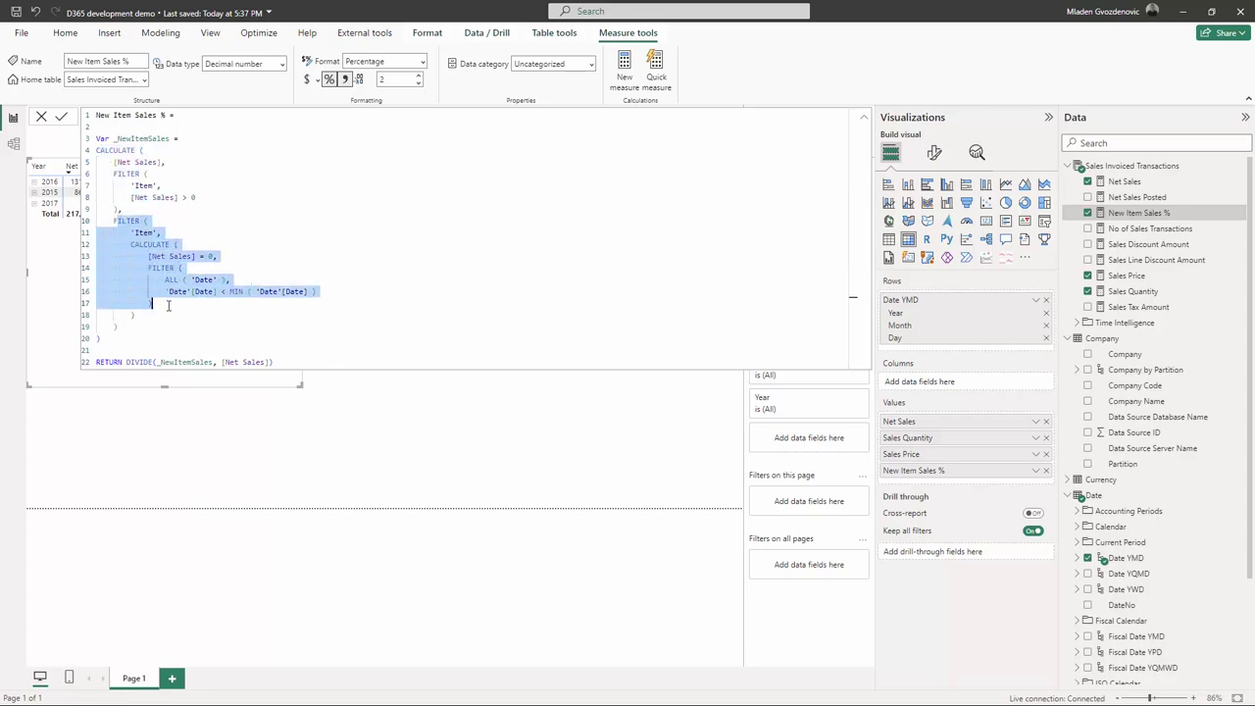
left_click(149, 256)
left_click_drag(149, 256, 213, 257)
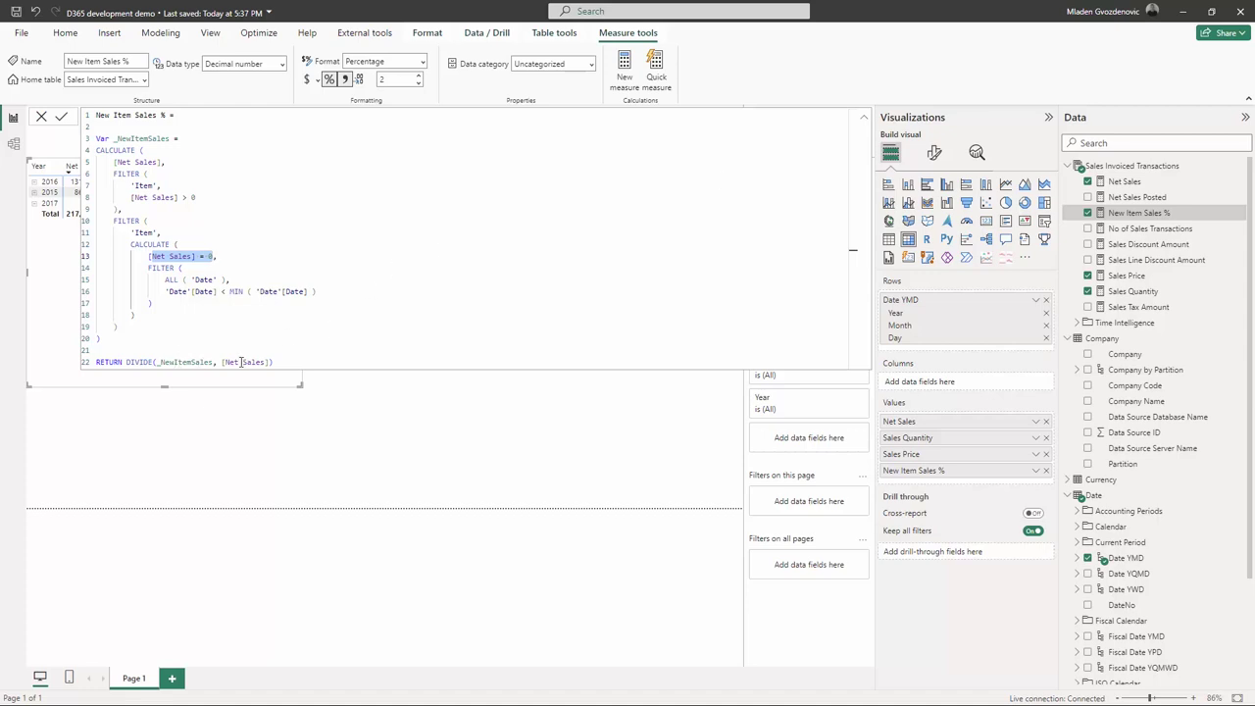
left_click(862, 118)
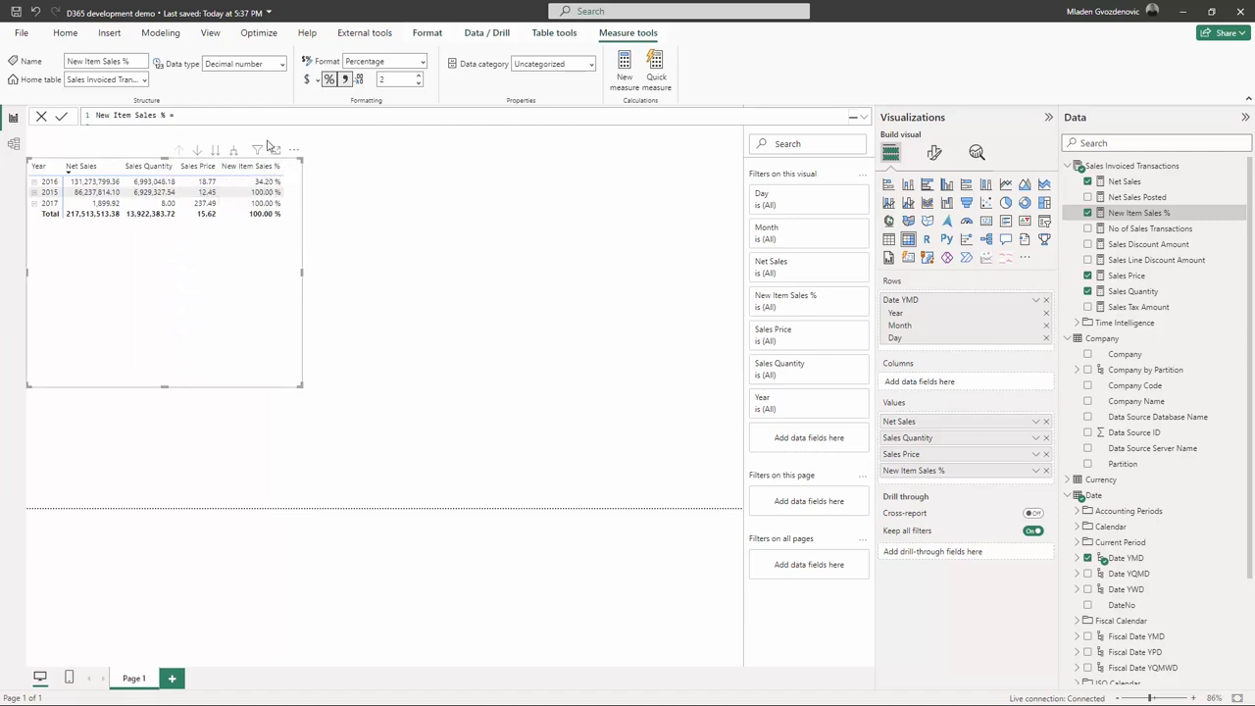
left_click(863, 117)
left_click_drag(275, 361, 88, 147)
key("ctrl+c")
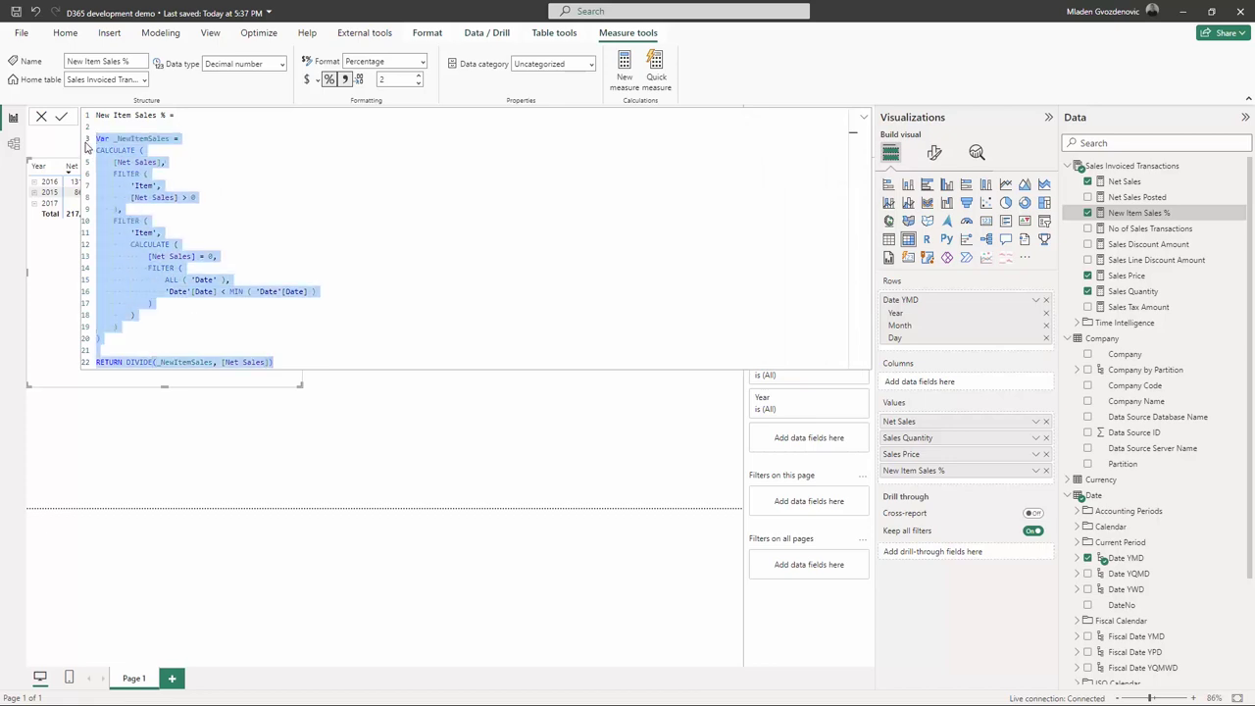
Append 'DAX' to the measure name, making it New Item Sales % DAX
left_click(170, 115)
type("DAX")
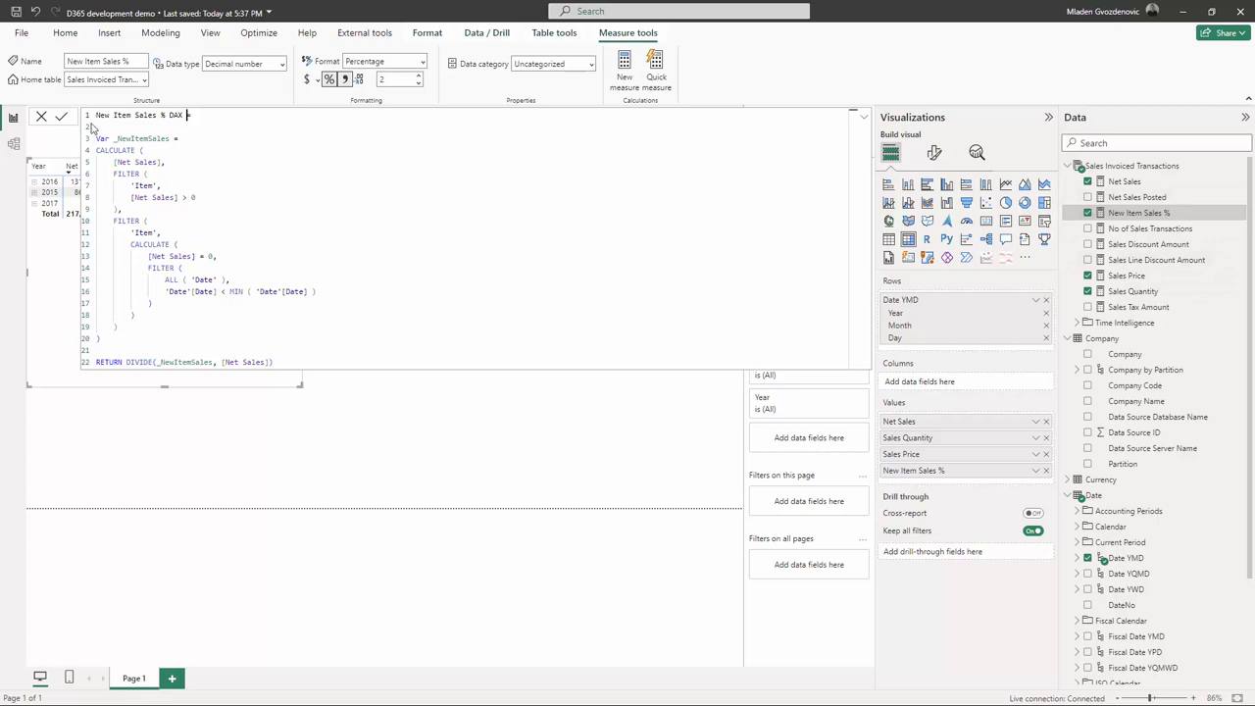
key("Return")
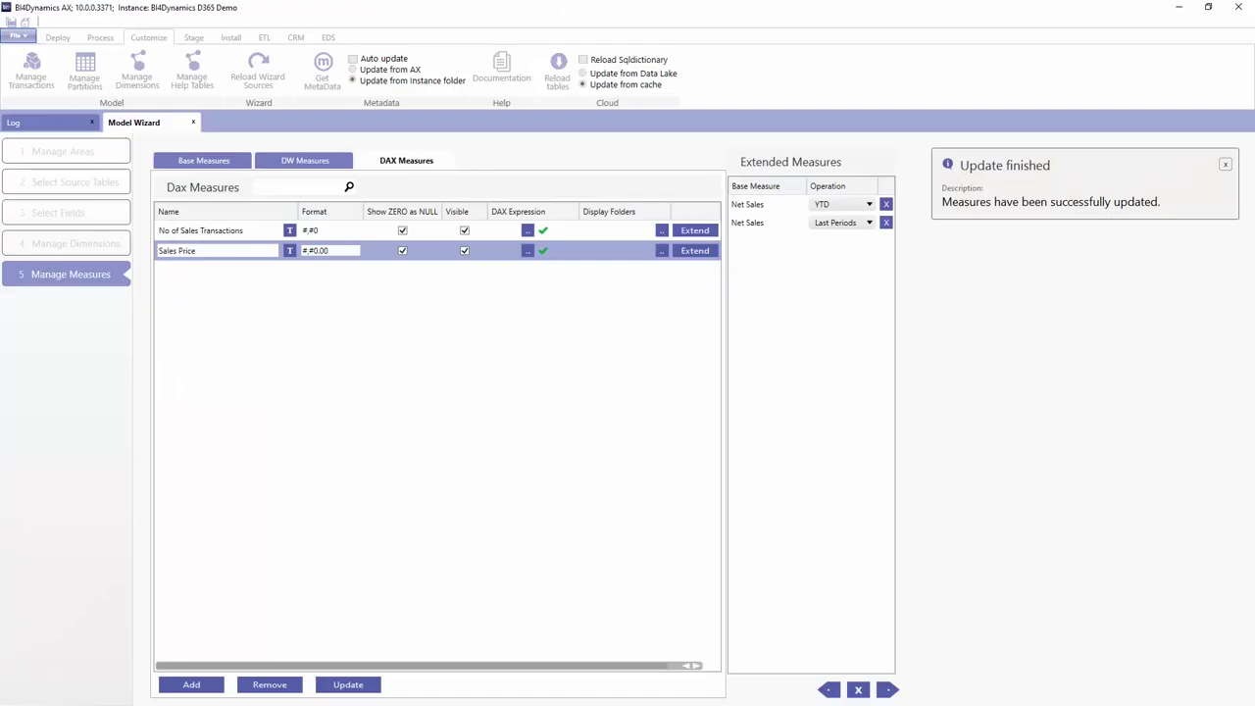
Create the New Items Sales % measure and apply the pasted new-item sales DAX expression
left_click(192, 684)
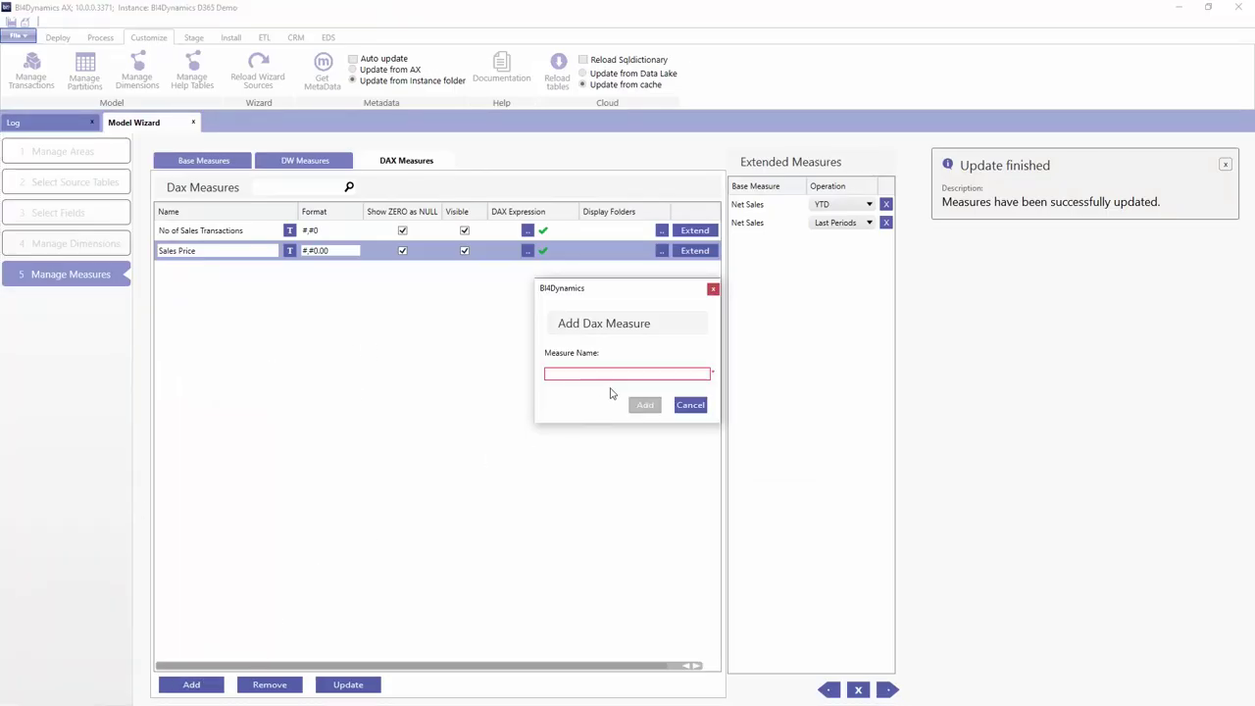
type("New Items Sales %")
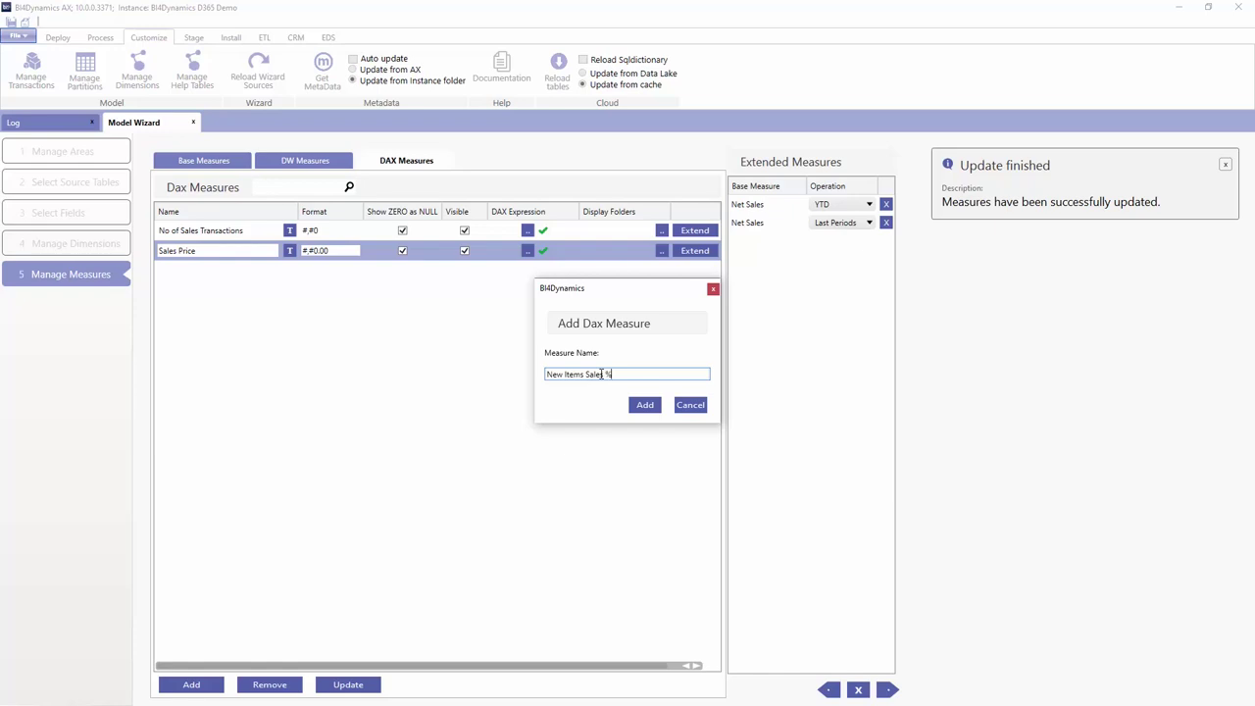
left_click(646, 404)
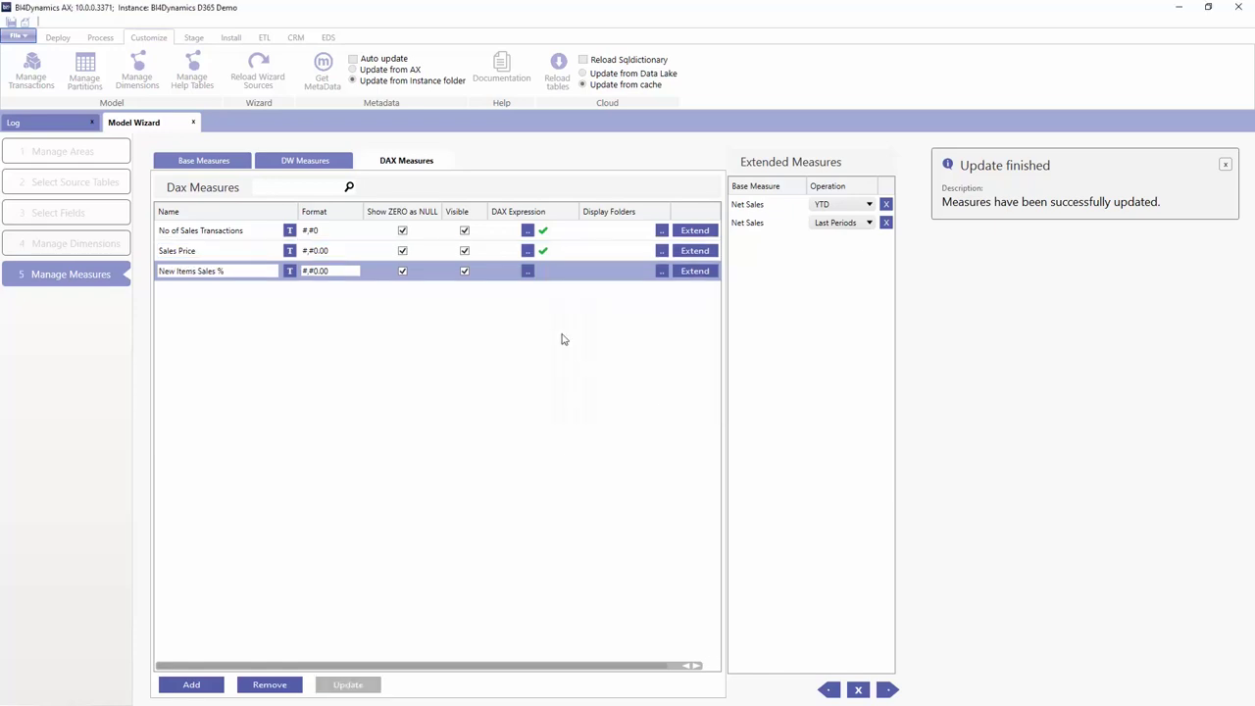
left_click(526, 271)
key("ctrl+v")
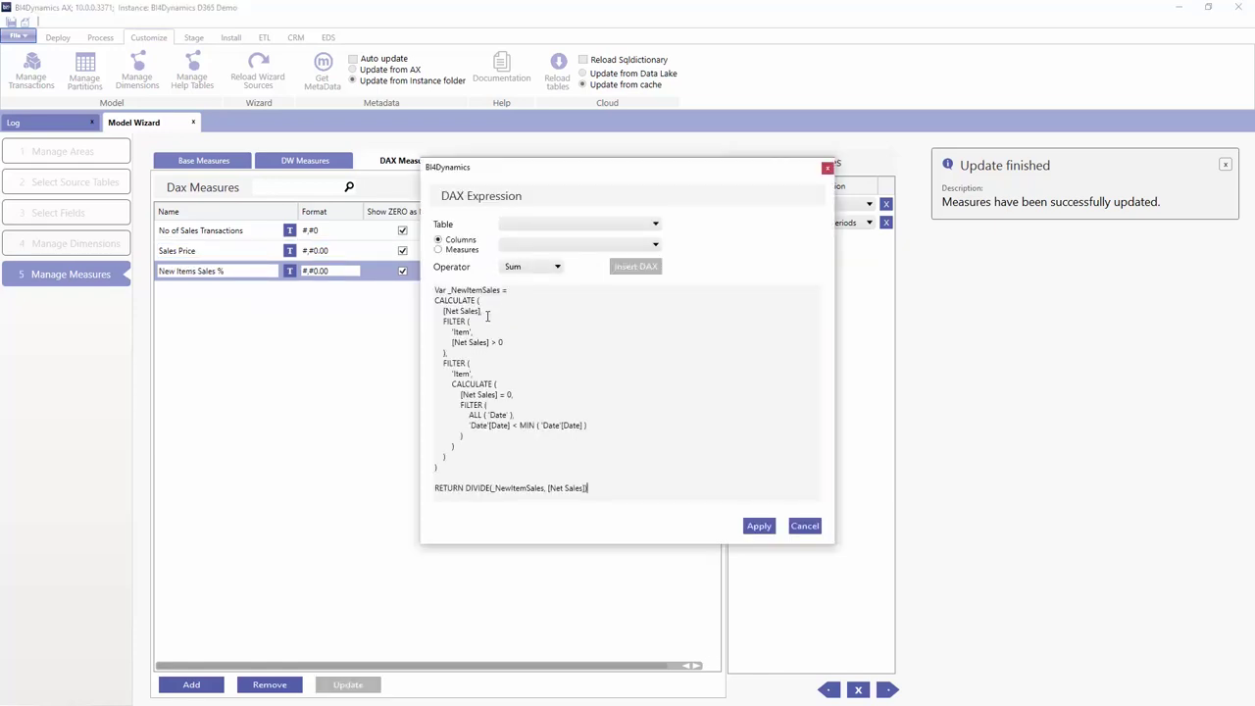
left_click(759, 525)
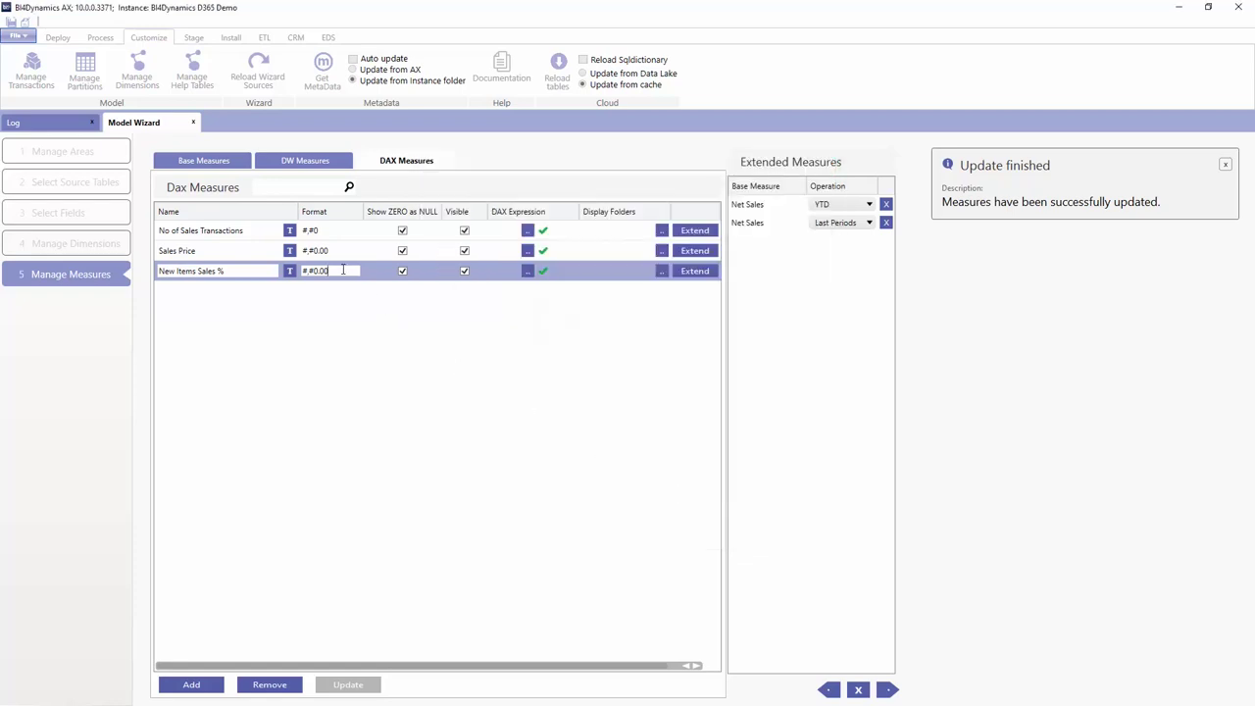
Set its format to Percent, tick Update Now and update the model
type("Percent")
left_click(1224, 165)
left_click(953, 272)
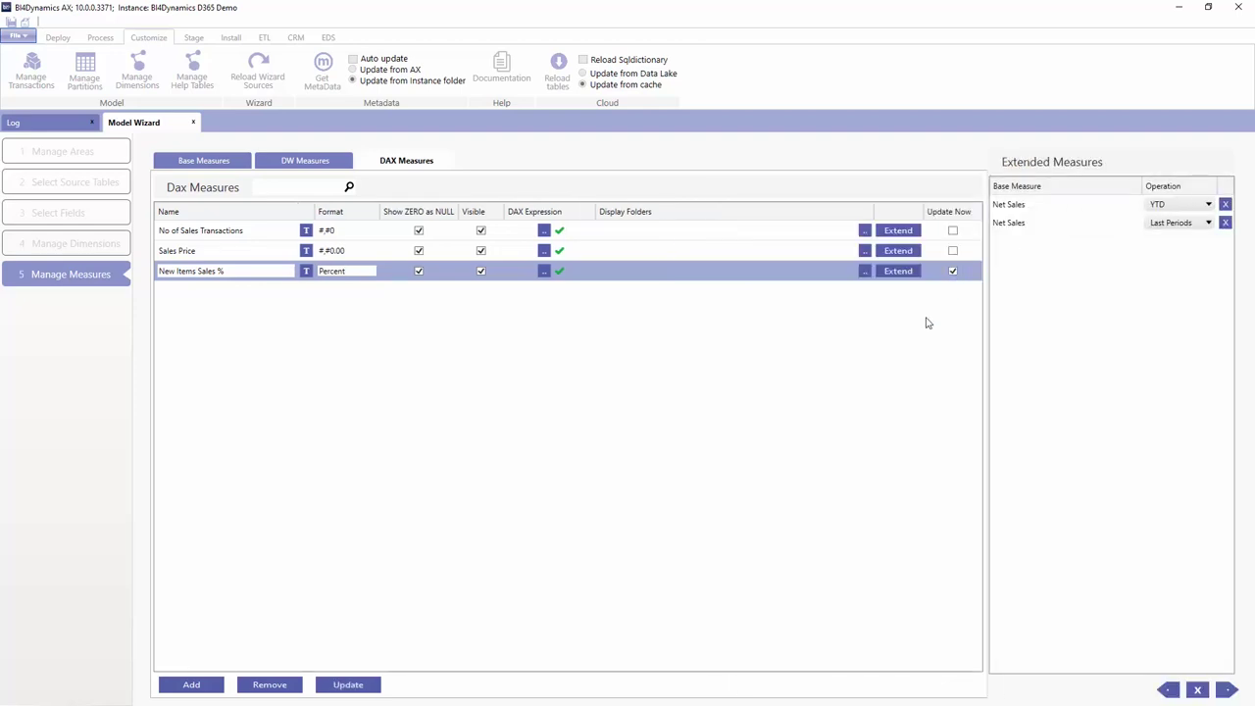
left_click(347, 685)
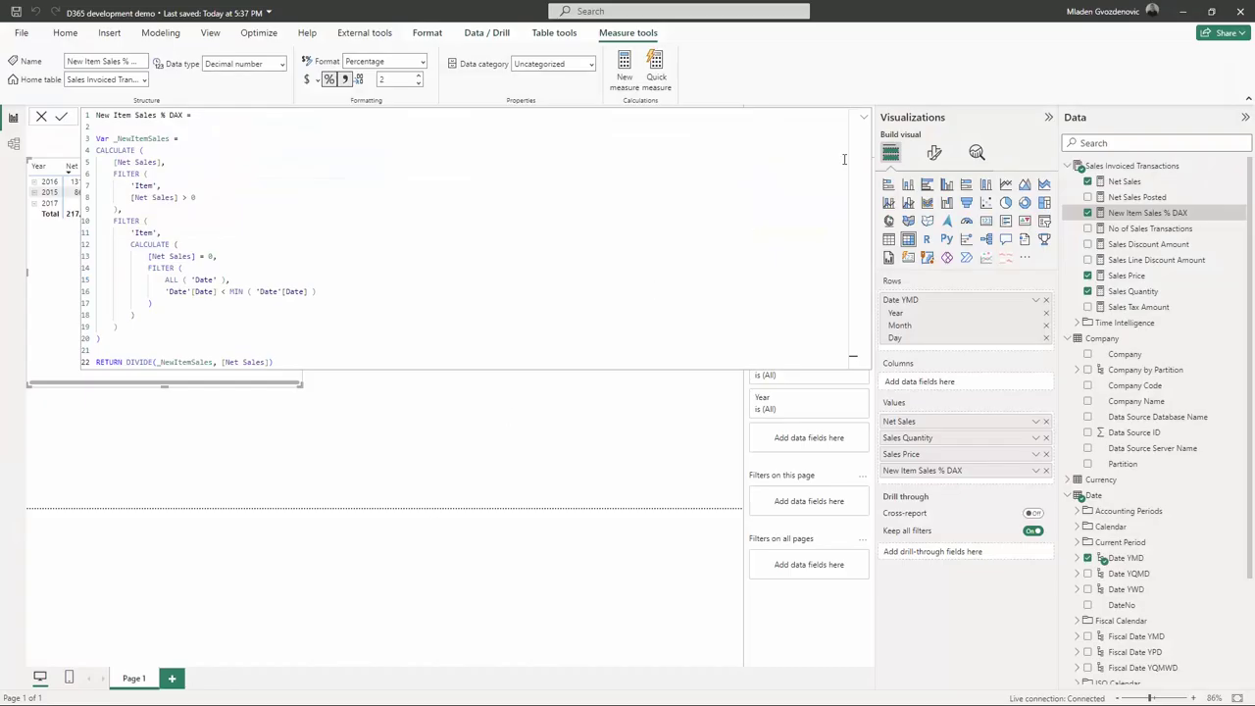
Refresh and compare New Items Sales % with New Item Sales % DAX, both 34.20% for 2016
left_click(863, 119)
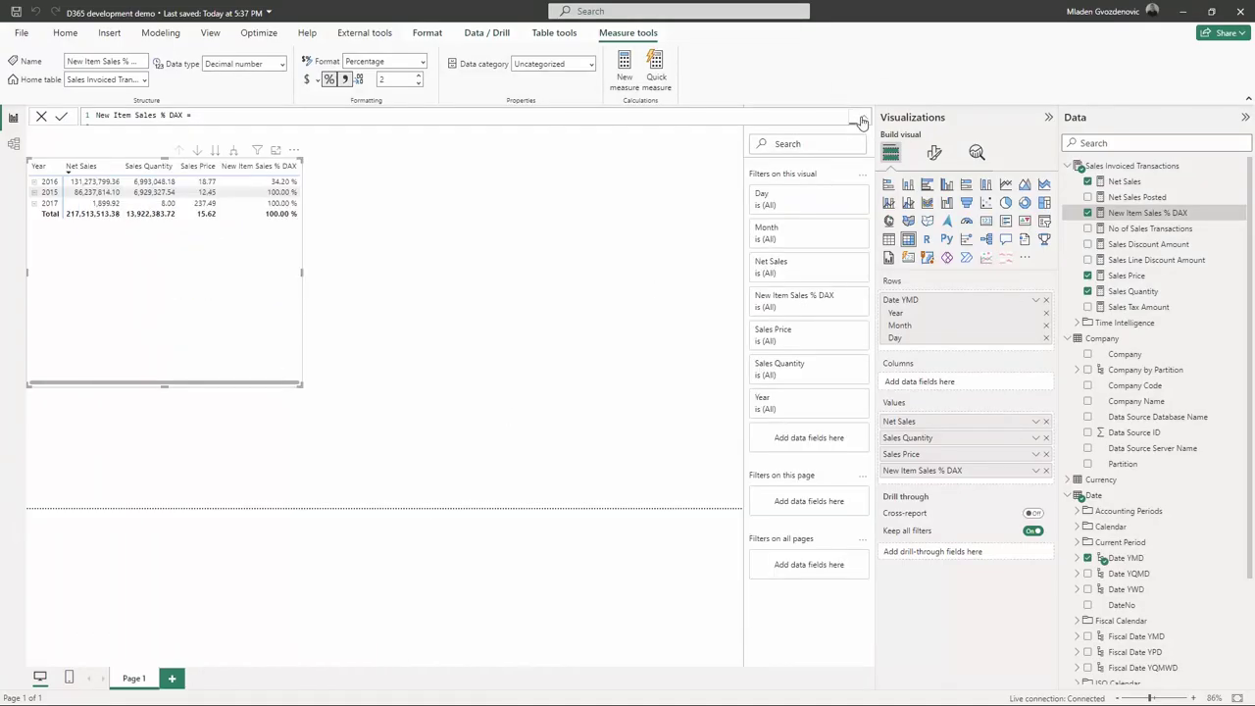
left_click(65, 33)
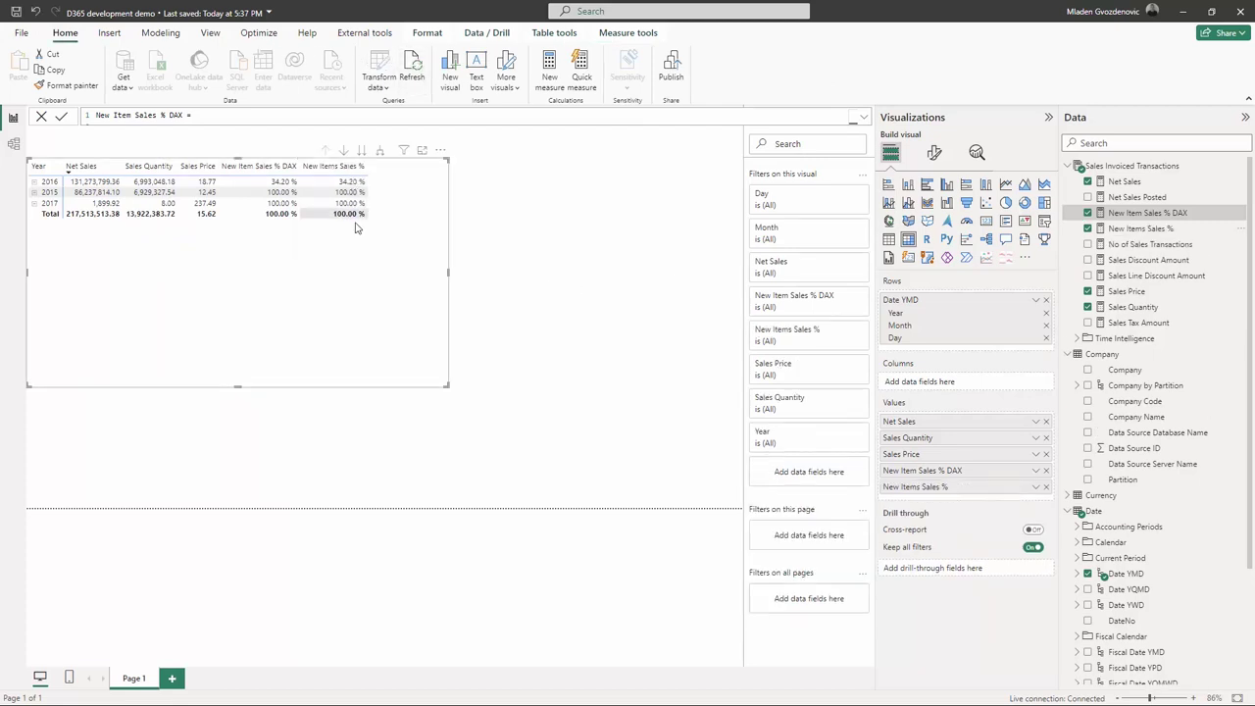
left_click(33, 184)
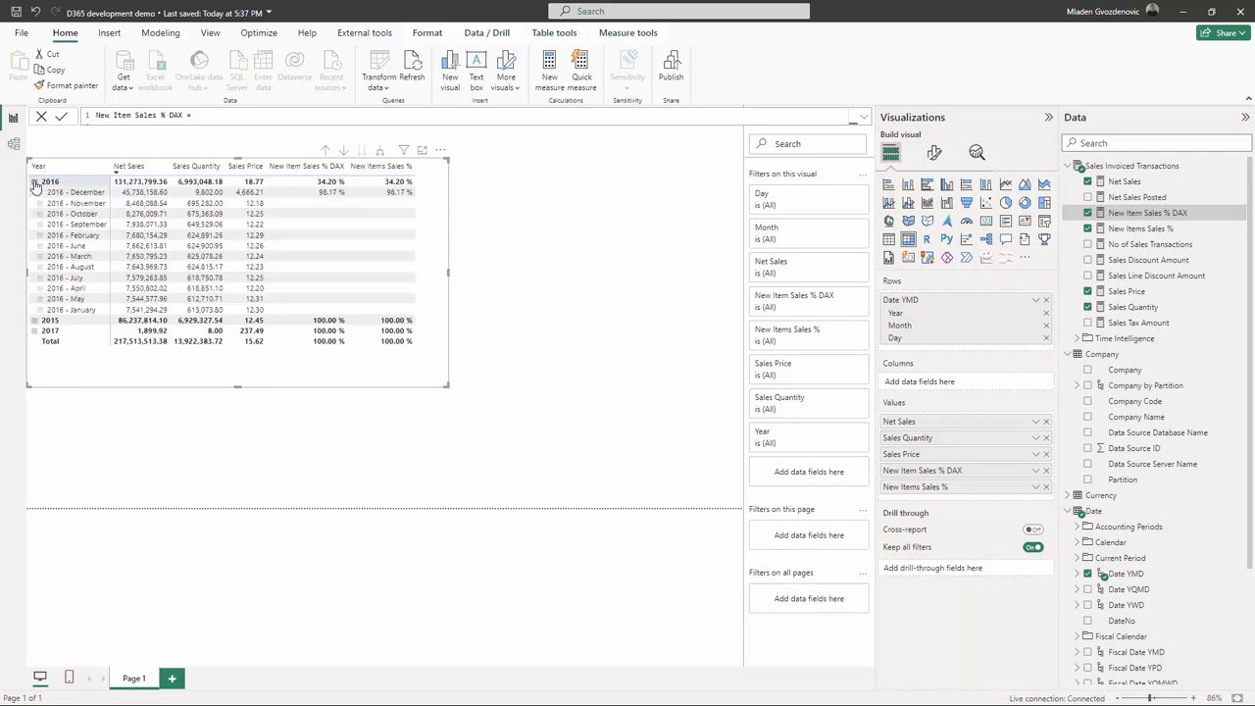
left_click(33, 183)
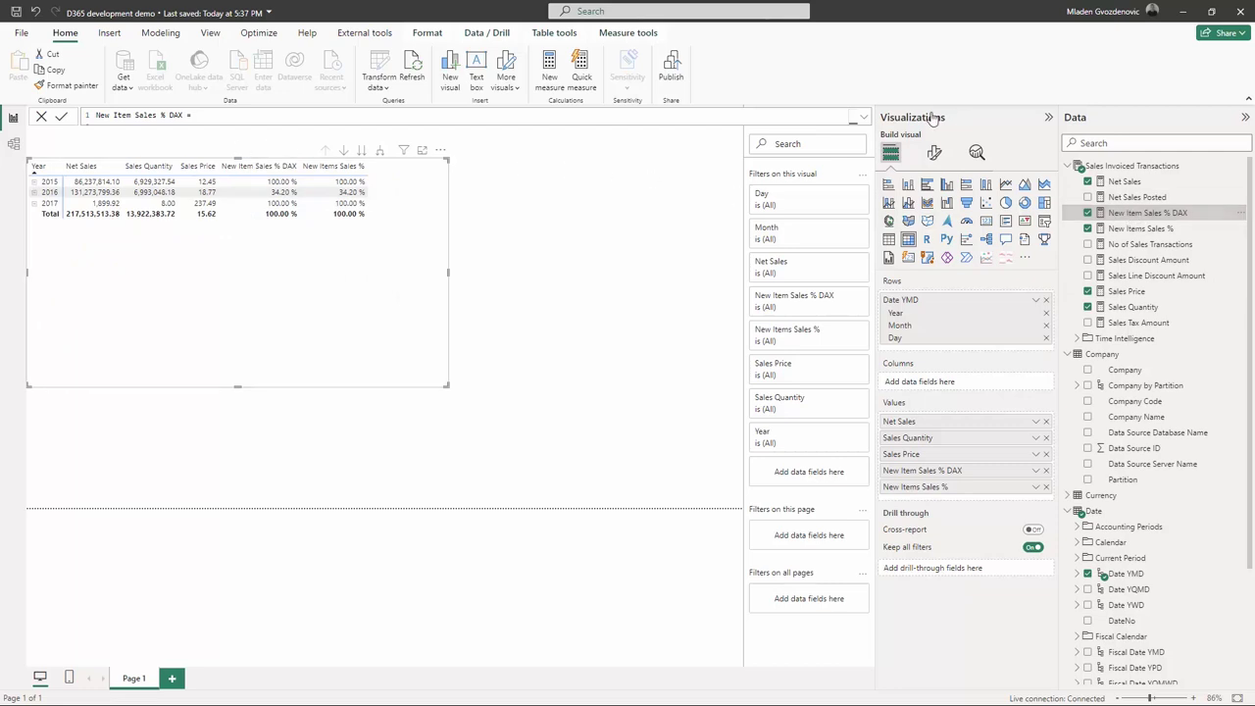
left_click(864, 117)
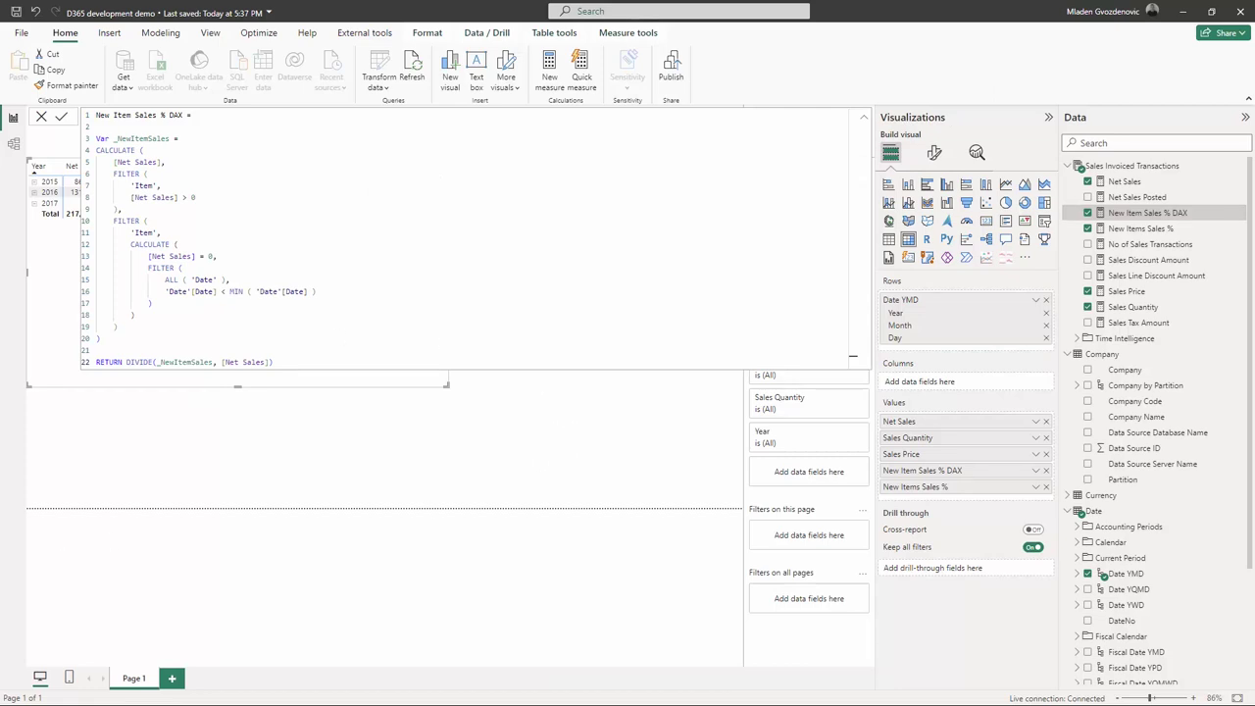
left_click(154, 238)
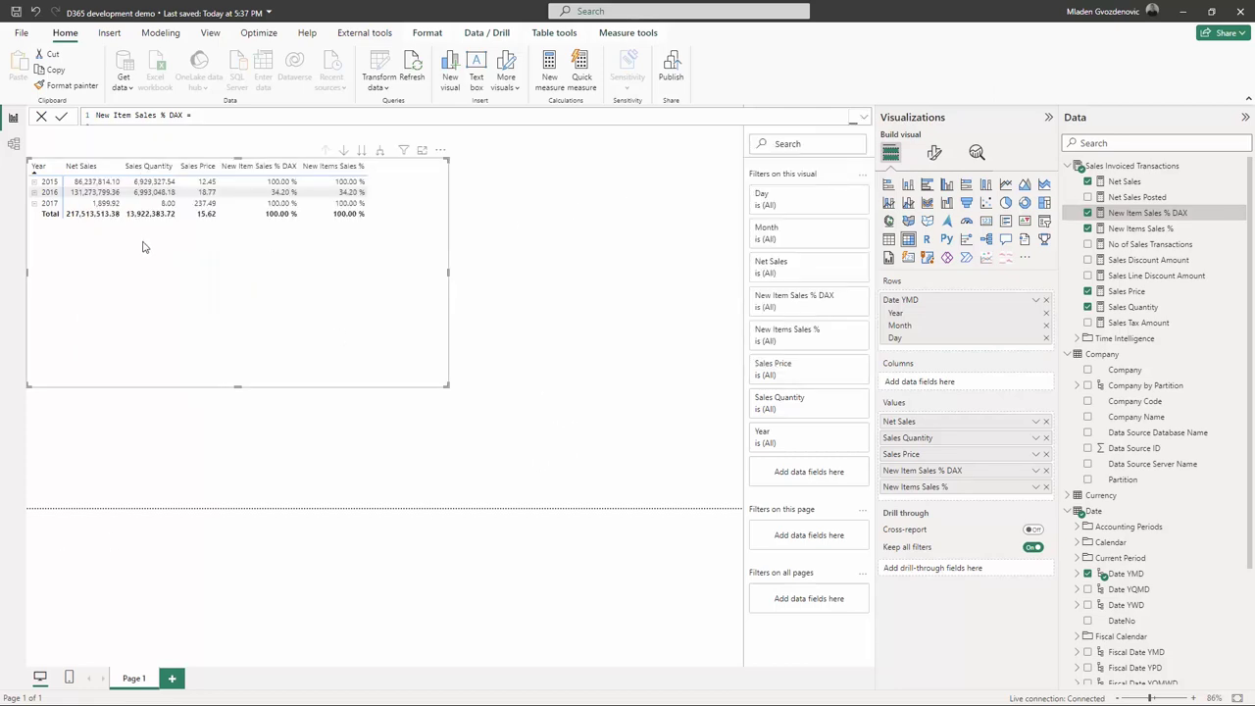